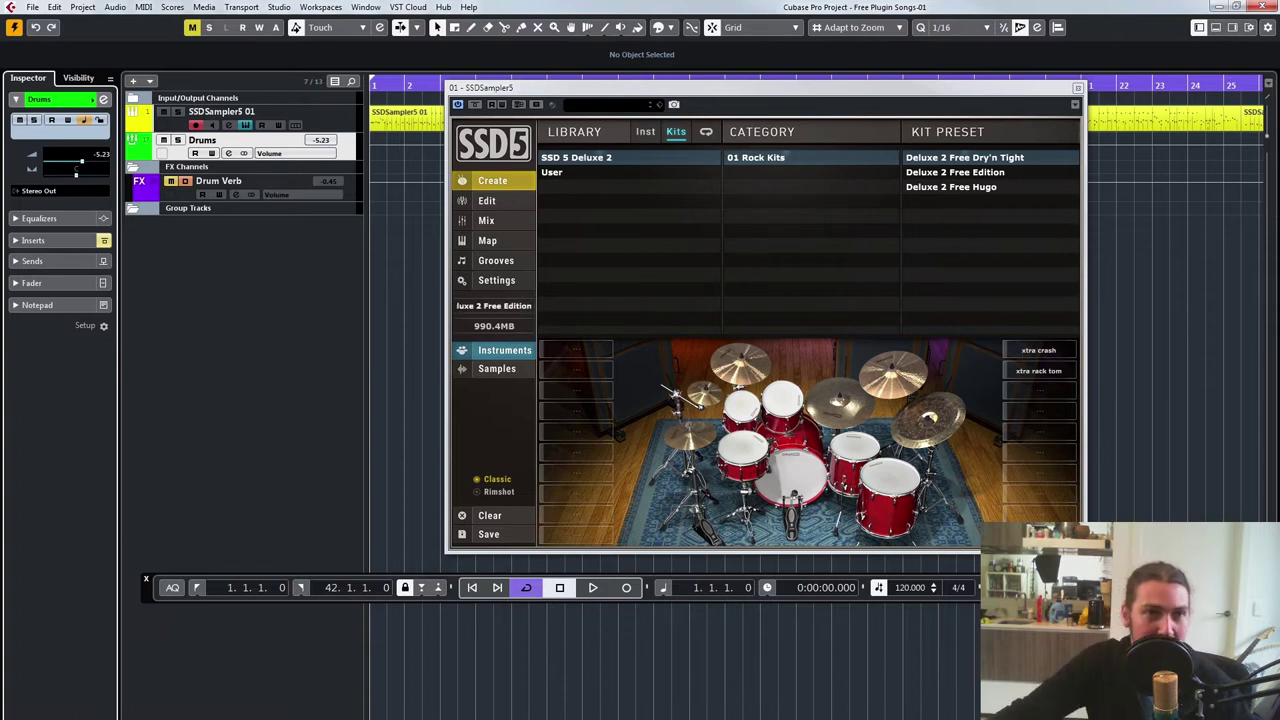
Step: Look through the drum sampler's Edit, Mix, Map, Grooves and Settings pages, and return to the Create page
{"action": "left_click_drag", "start_coordinate": [760, 88], "coordinate": [689, 67]}
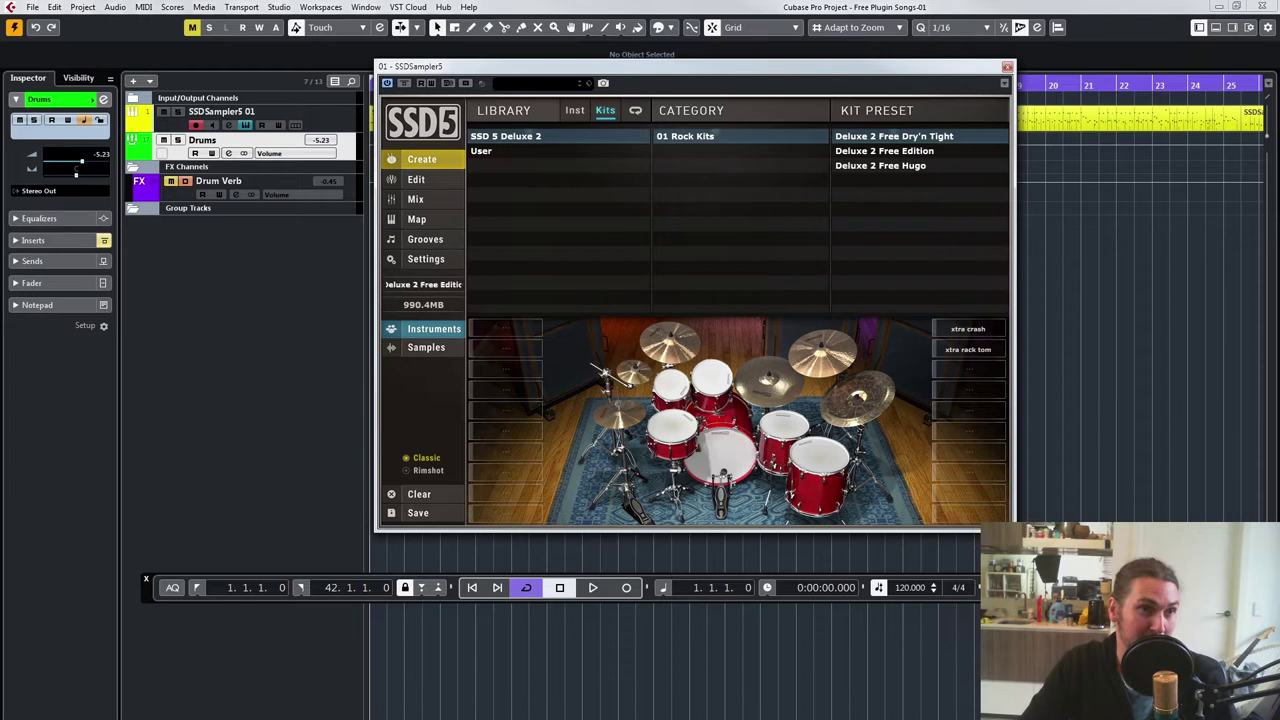
{"action": "left_click", "coordinate": [416, 180]}
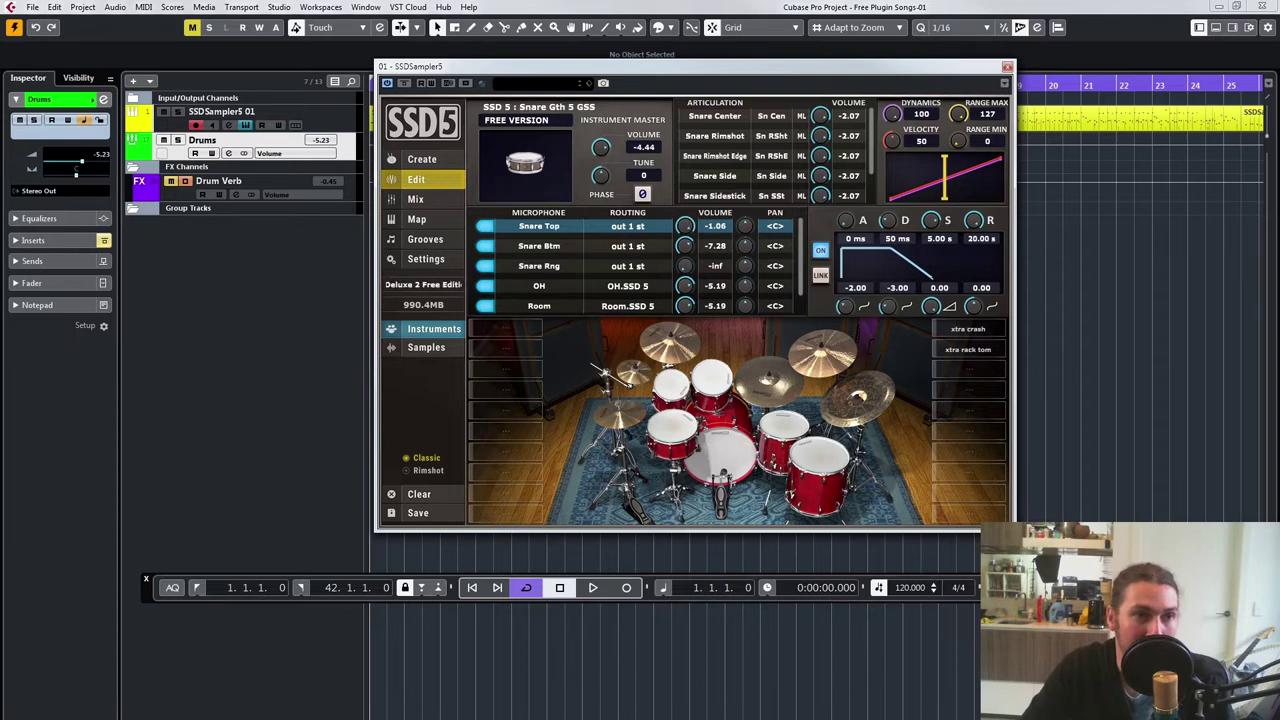
{"action": "left_click", "coordinate": [416, 199]}
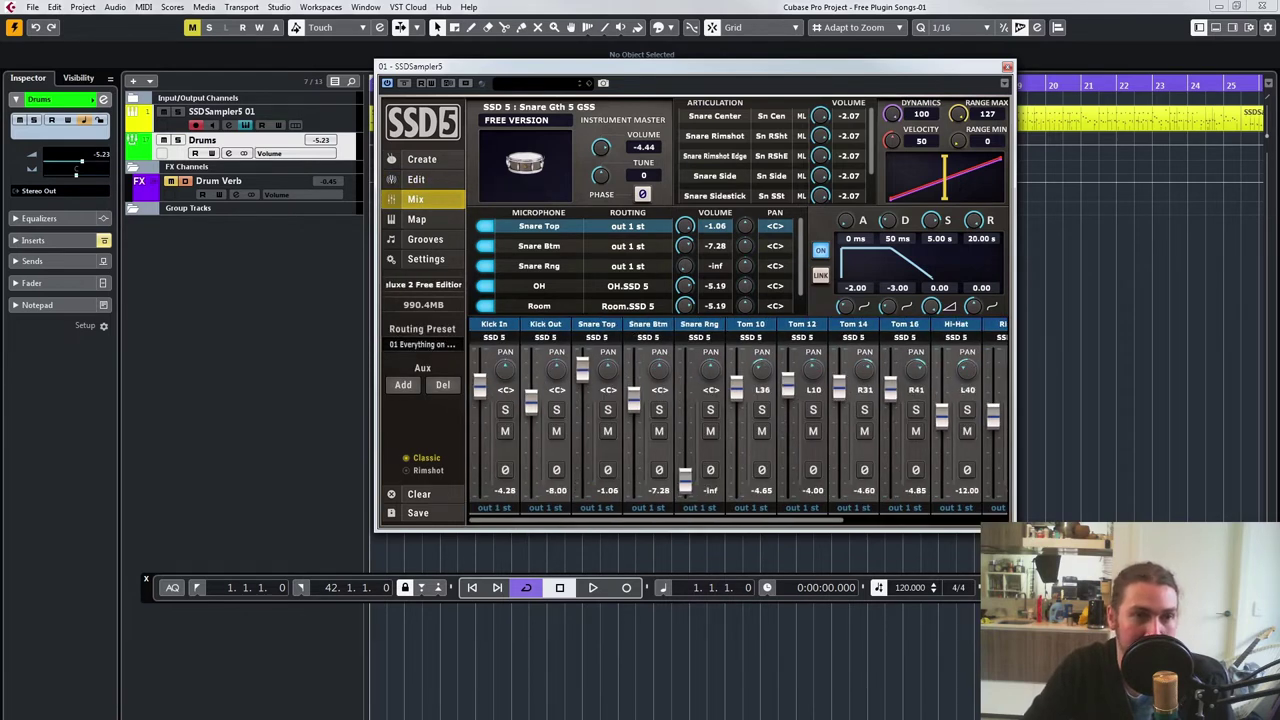
{"action": "left_click", "coordinate": [416, 219]}
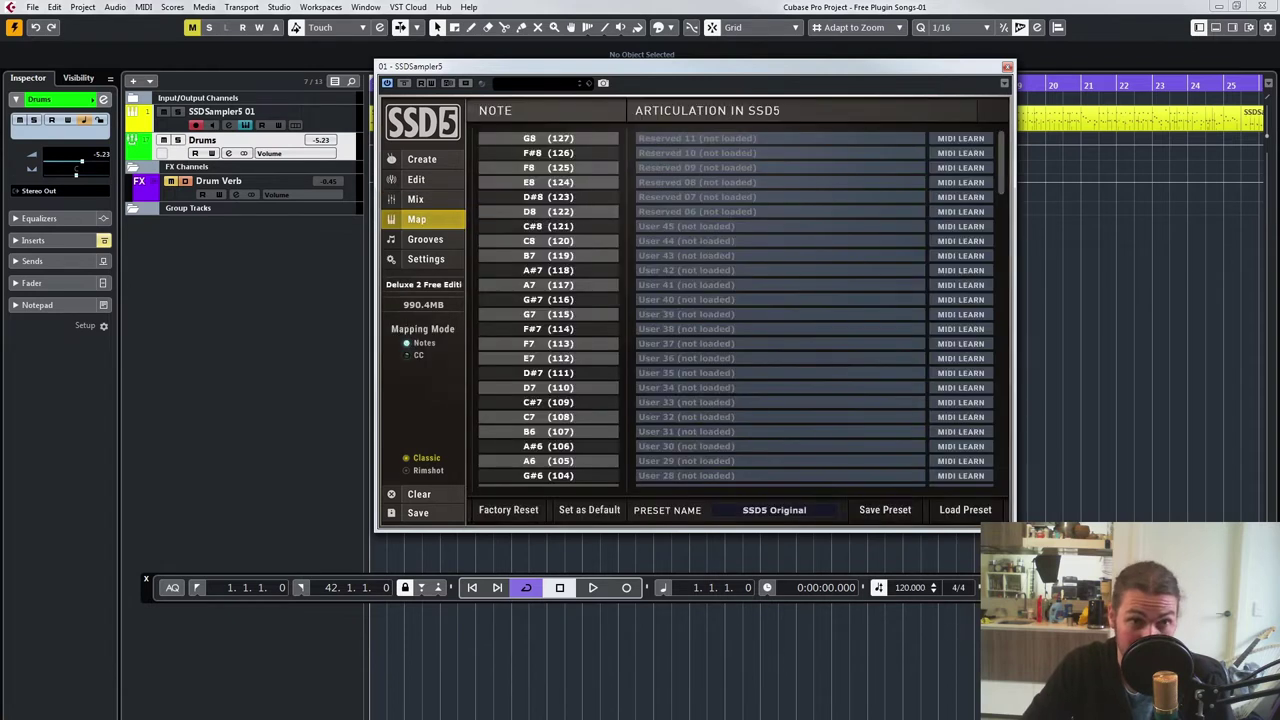
{"action": "left_click", "coordinate": [425, 239]}
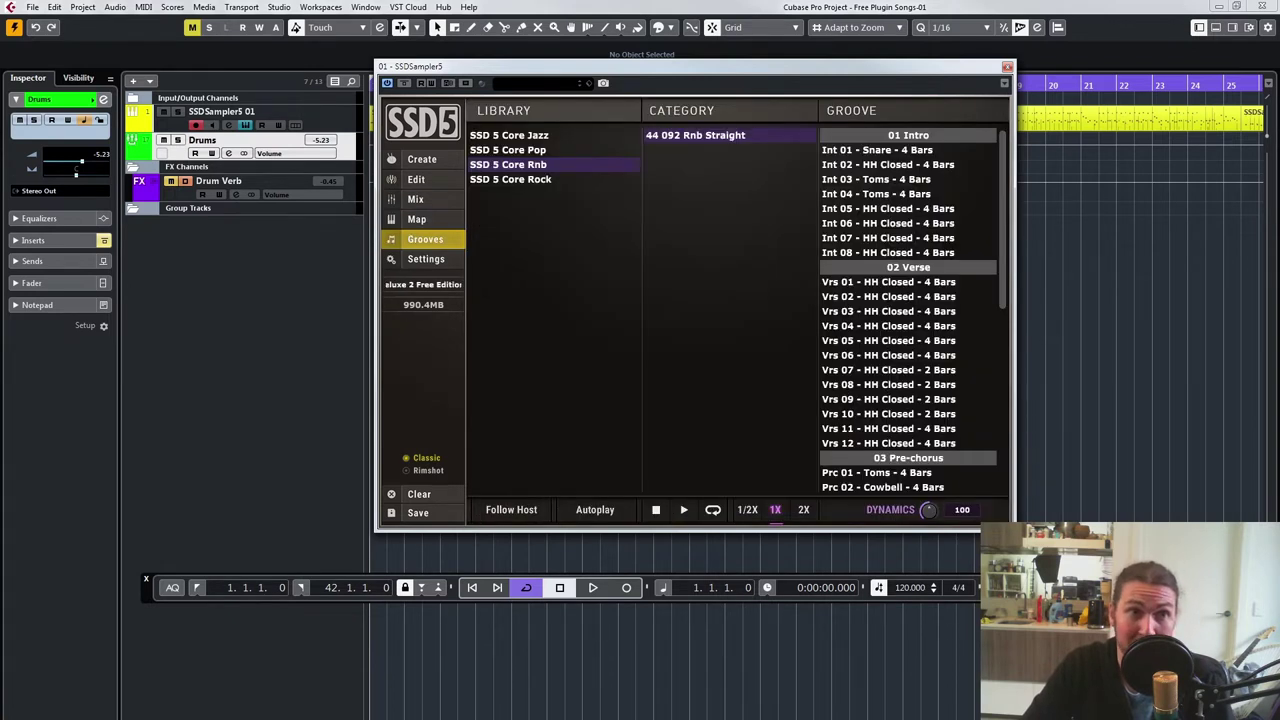
{"action": "scroll", "coordinate": [888, 401], "scroll_direction": "down", "scroll_amount": 5}
{"action": "scroll", "coordinate": [908, 310], "scroll_direction": "down", "scroll_amount": 4}
{"action": "scroll", "coordinate": [908, 310], "scroll_direction": "up", "scroll_amount": 4}
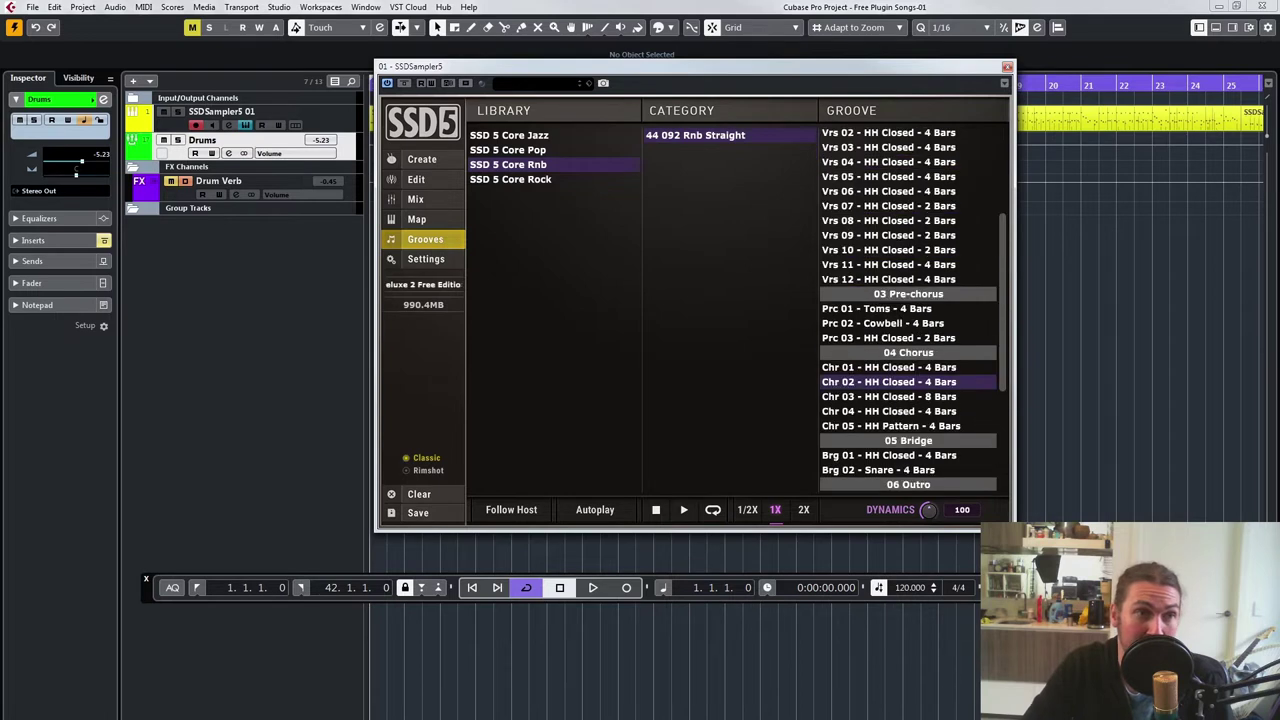
{"action": "left_click", "coordinate": [425, 259]}
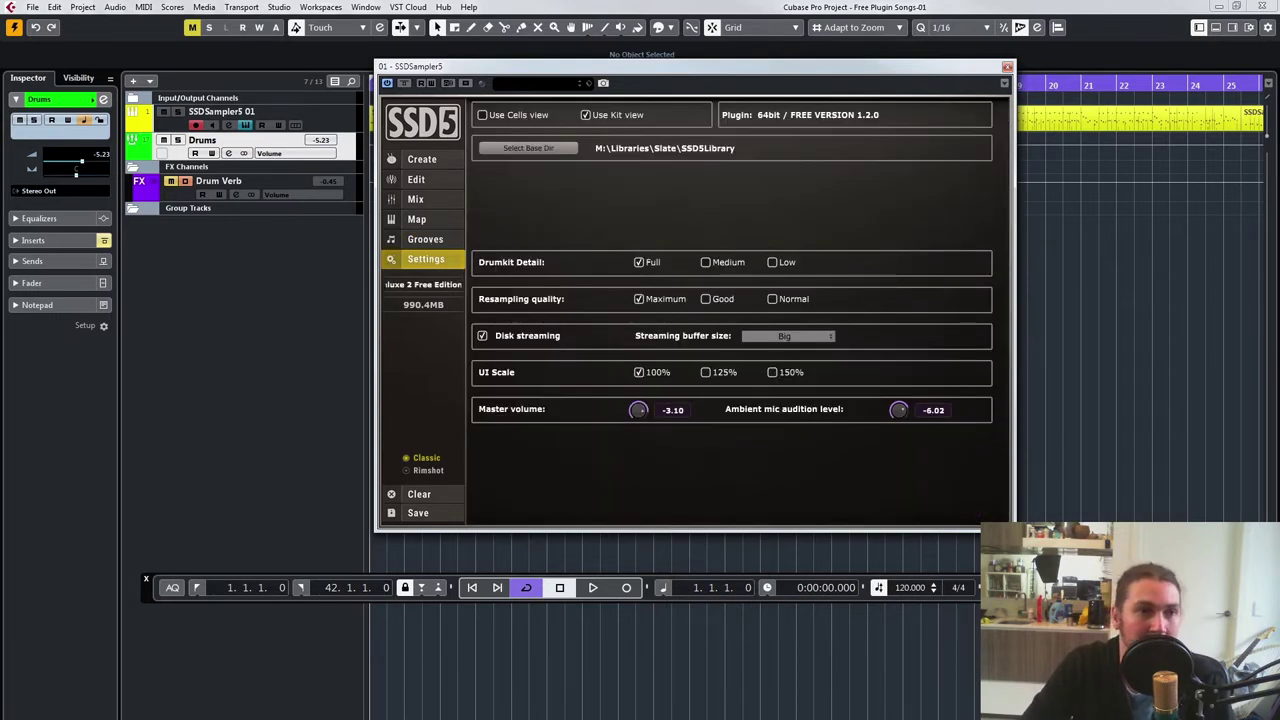
{"action": "left_click", "coordinate": [422, 159]}
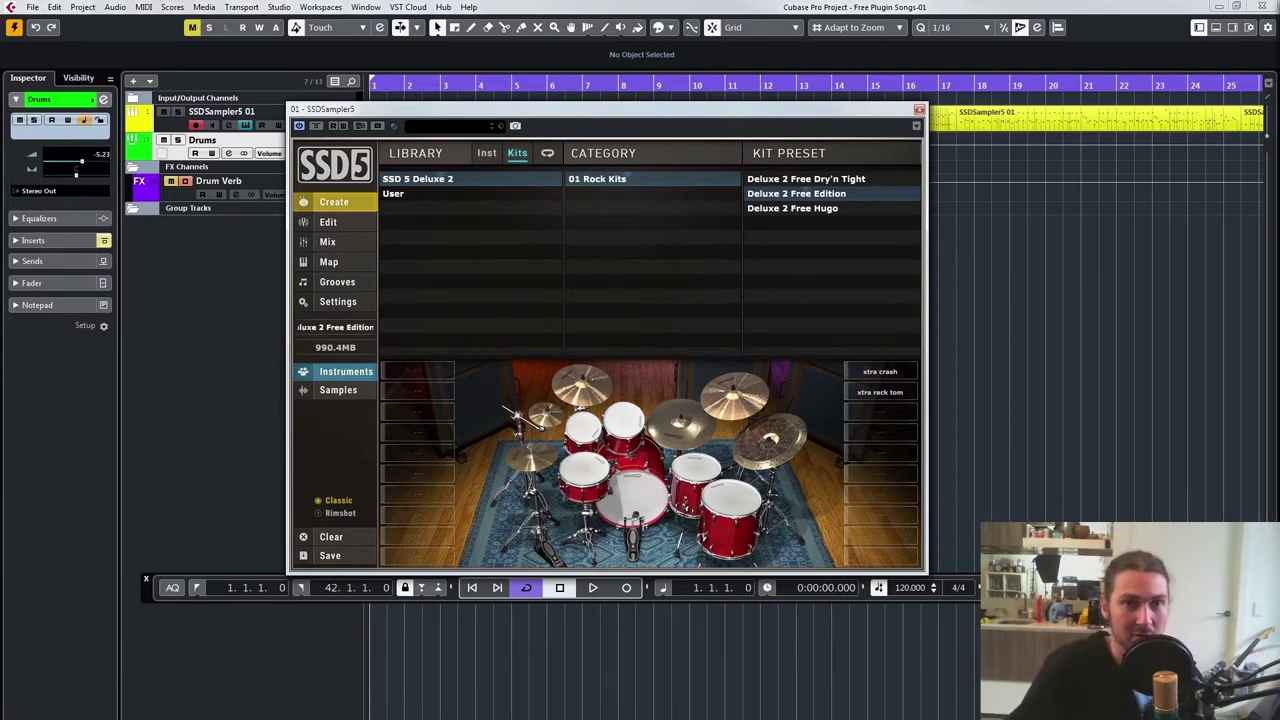
Step: Browse the Jazz, Pop, Rnb and Rock groove libraries in the drum sampler
{"action": "left_click_drag", "start_coordinate": [600, 108], "coordinate": [685, 182]}
{"action": "left_click", "coordinate": [421, 355]}
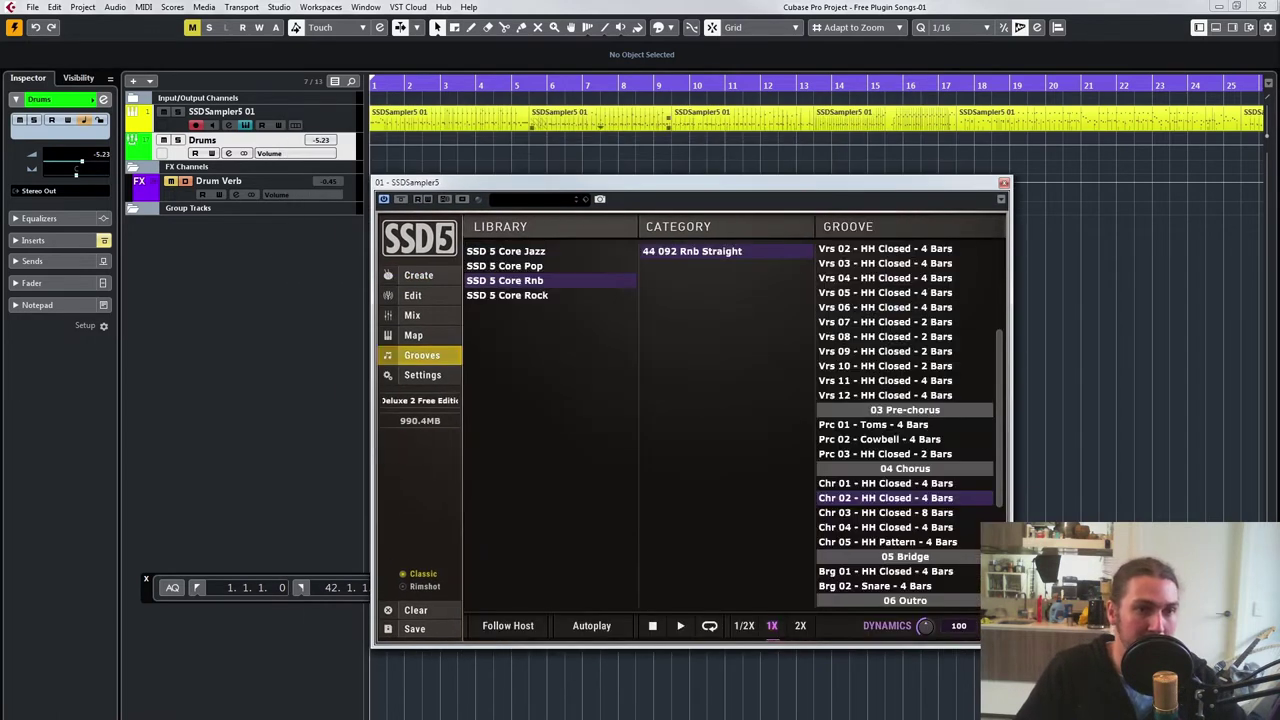
{"action": "left_click", "coordinate": [506, 251]}
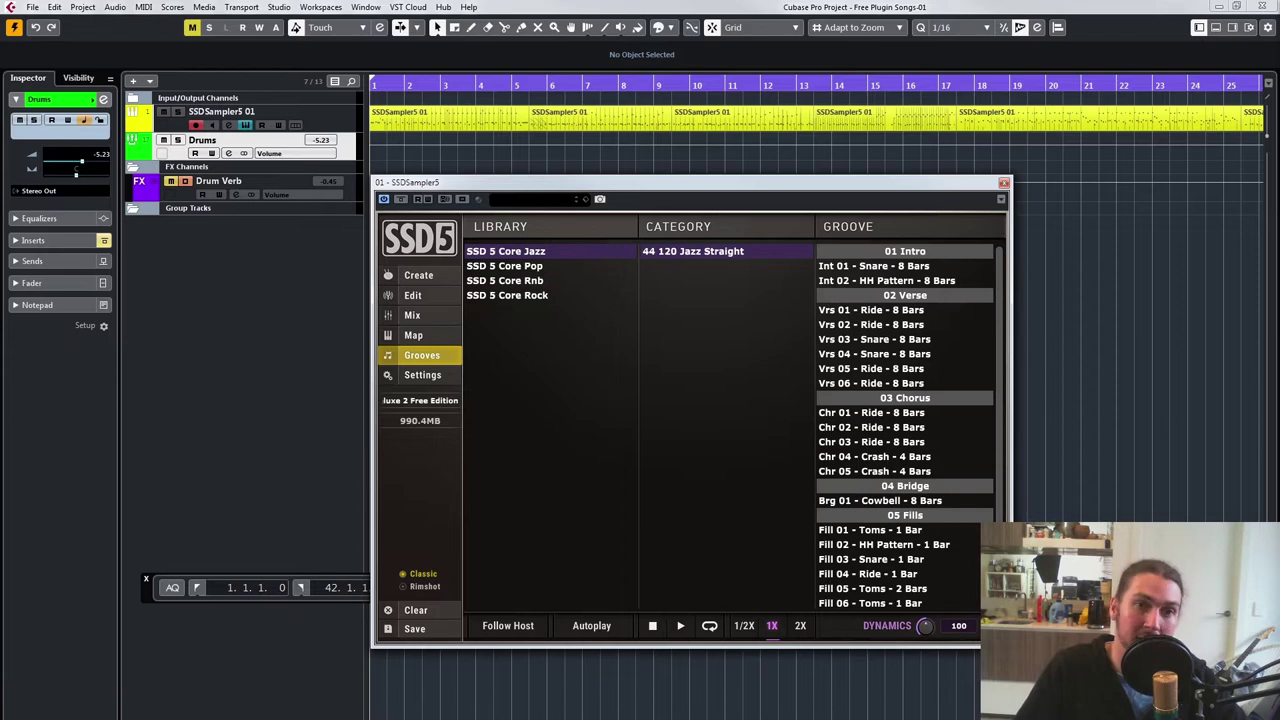
{"action": "scroll", "coordinate": [905, 425], "scroll_direction": "down", "scroll_amount": 2}
{"action": "left_click", "coordinate": [505, 266]}
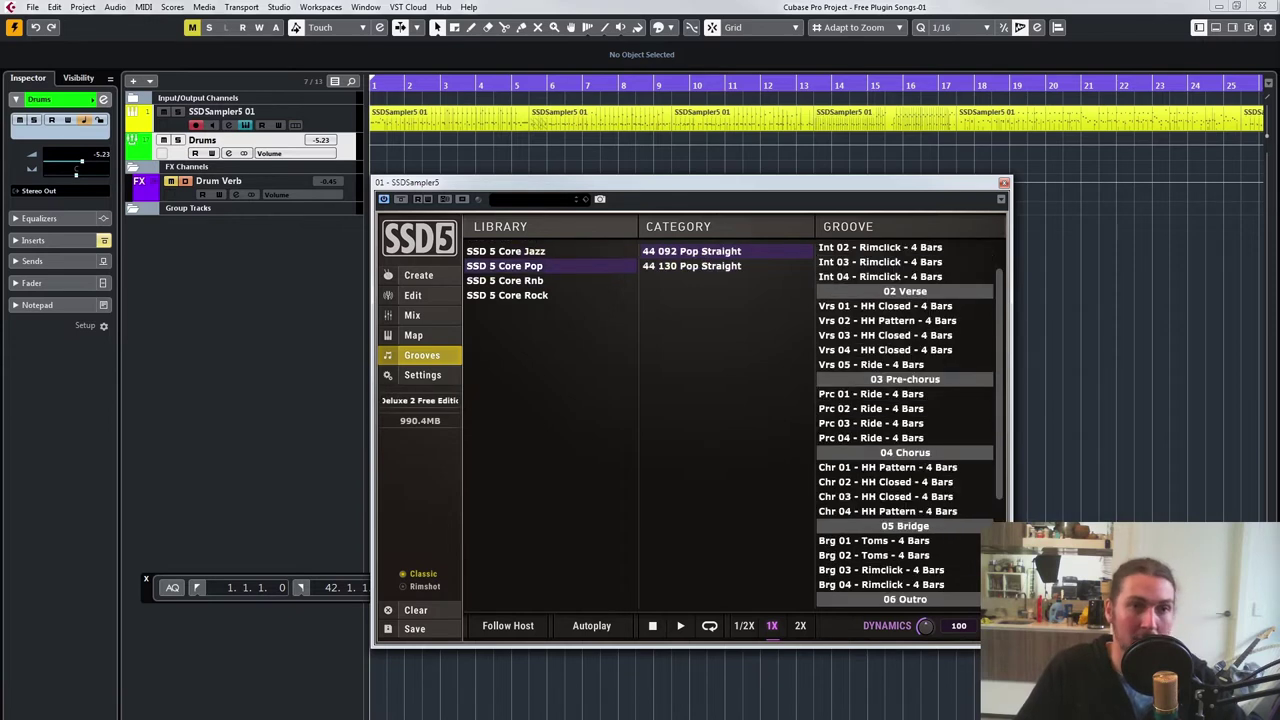
{"action": "scroll", "coordinate": [905, 425], "scroll_direction": "down", "scroll_amount": 4}
{"action": "left_click", "coordinate": [505, 281]}
{"action": "scroll", "coordinate": [905, 425], "scroll_direction": "down", "scroll_amount": 4}
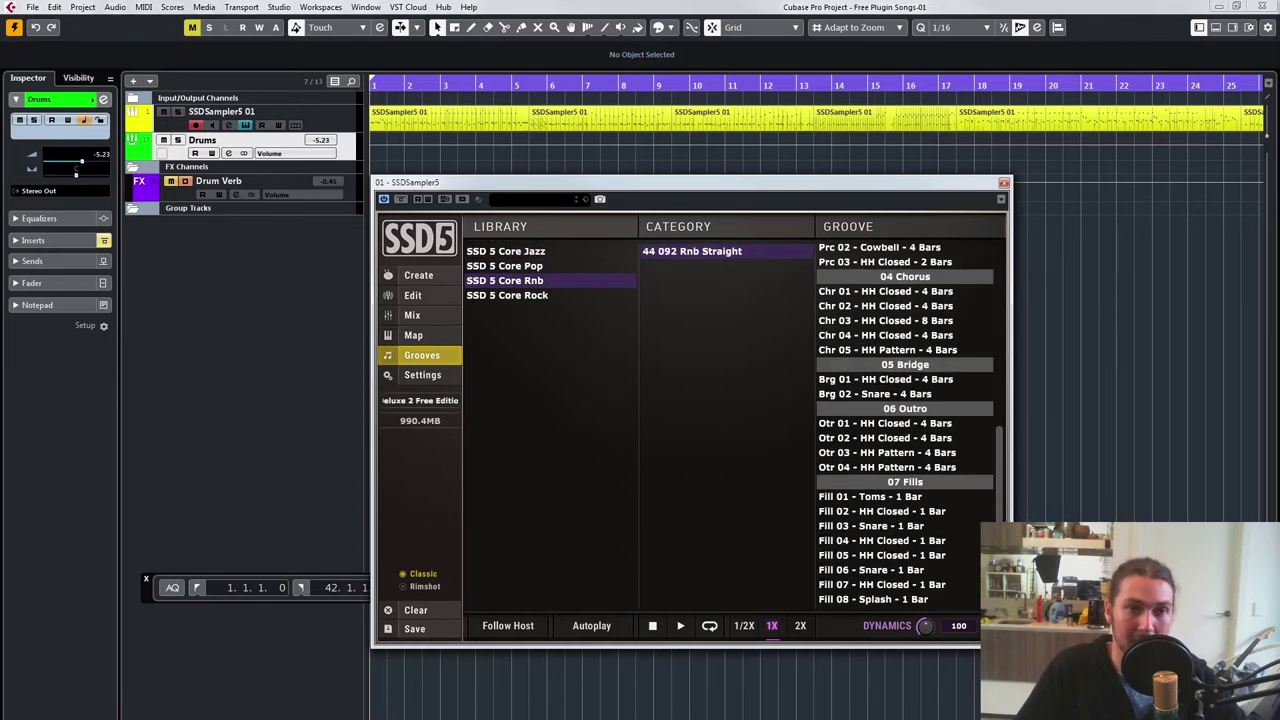
{"action": "left_click", "coordinate": [507, 295]}
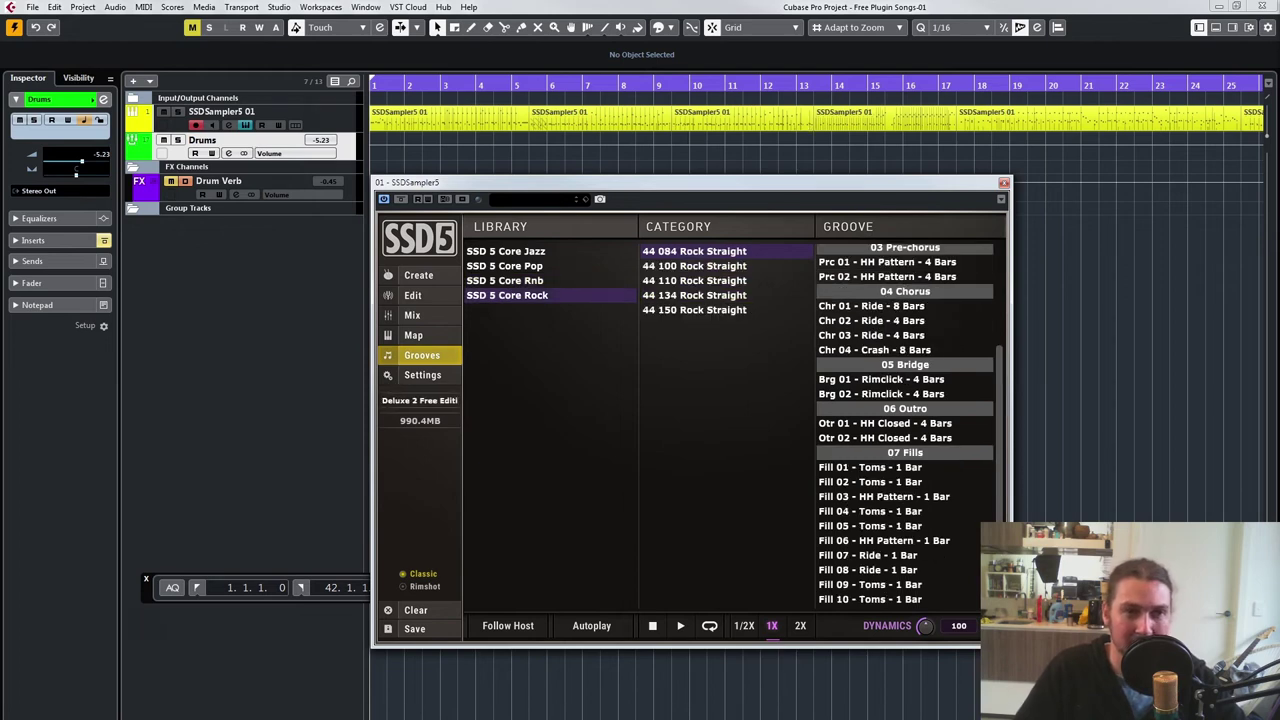
{"action": "left_click_drag", "start_coordinate": [367, 300], "coordinate": [371, 300]}
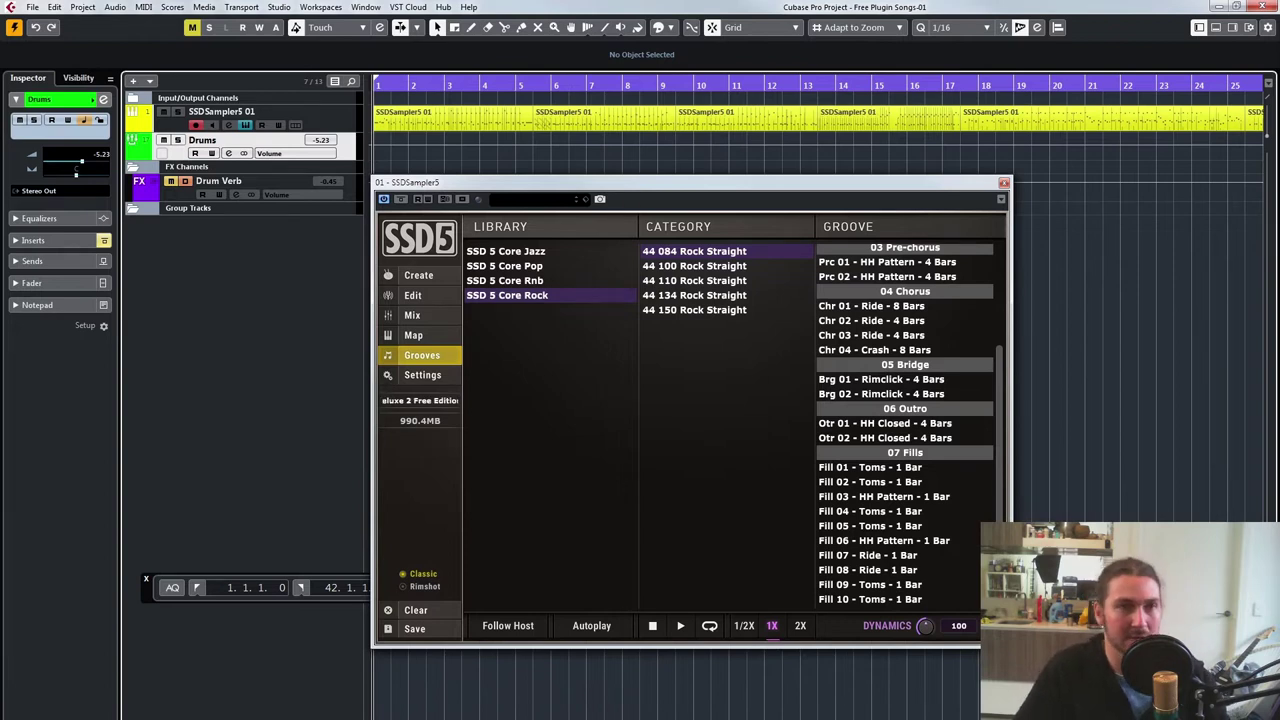
{"action": "key", "text": "g"}
{"action": "key", "text": "g"}
{"action": "key", "text": "g"}
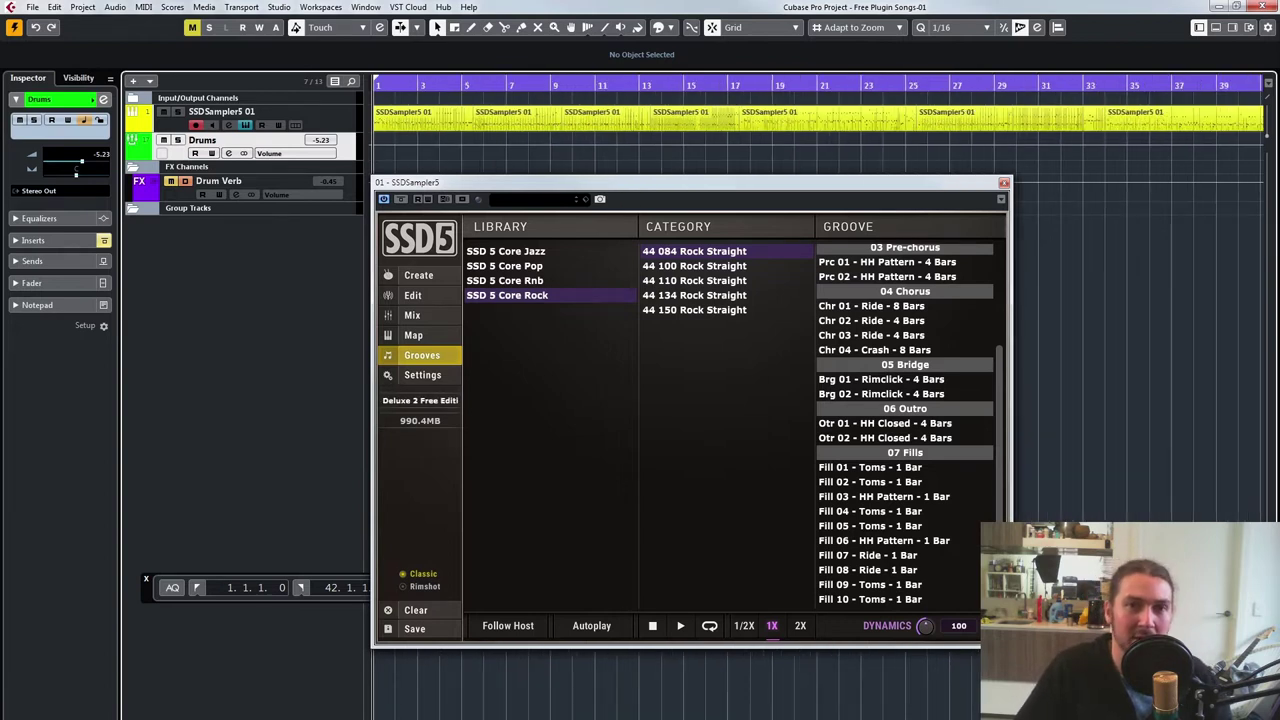
{"action": "key", "text": "h"}
{"action": "key", "text": "h"}
{"action": "key", "text": "h"}
{"action": "key", "text": "h"}
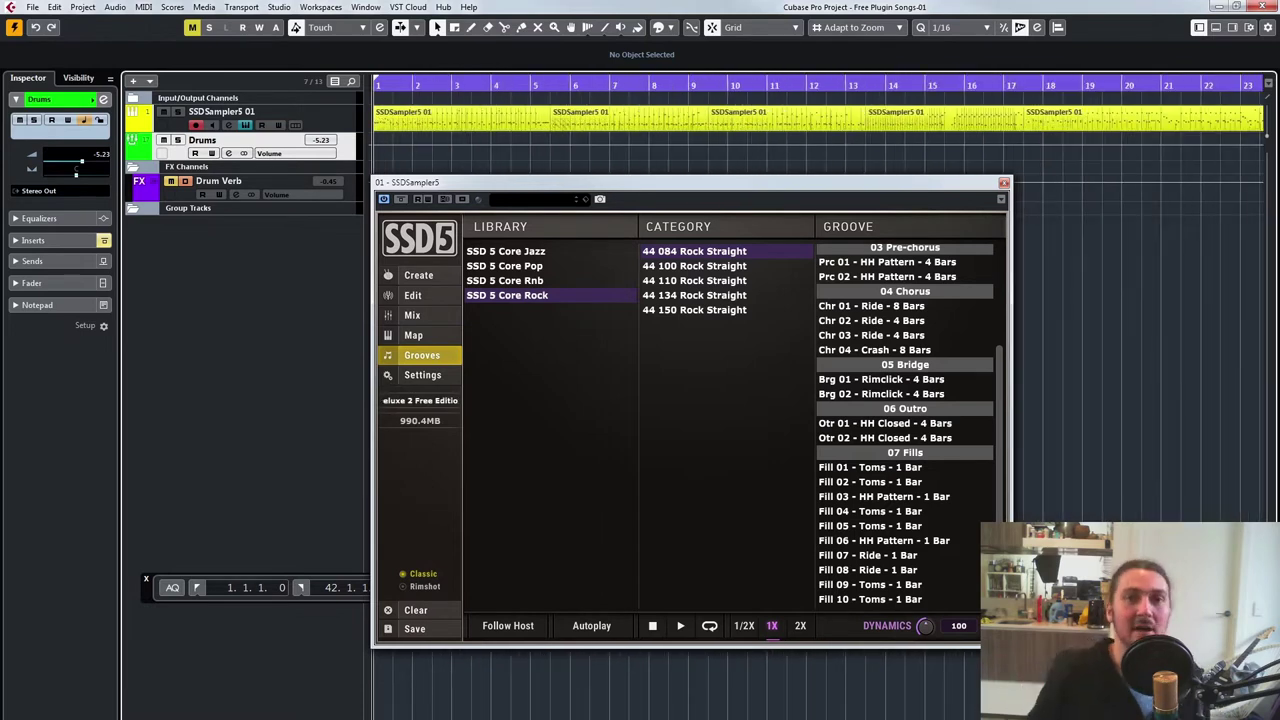
Step: Play the drum track with the Deluxe 2 Free Edition kit and shorten the loop range to end at bar 25
{"action": "left_click", "coordinate": [419, 275]}
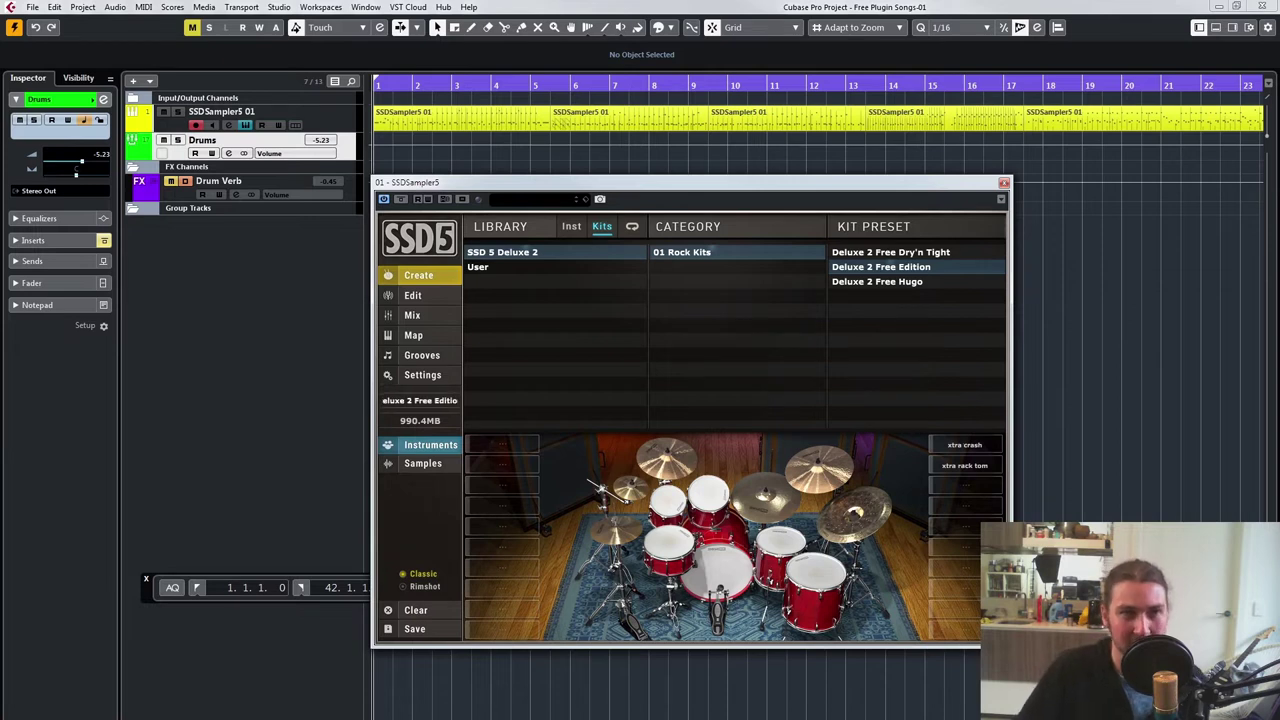
{"action": "key", "text": "space"}
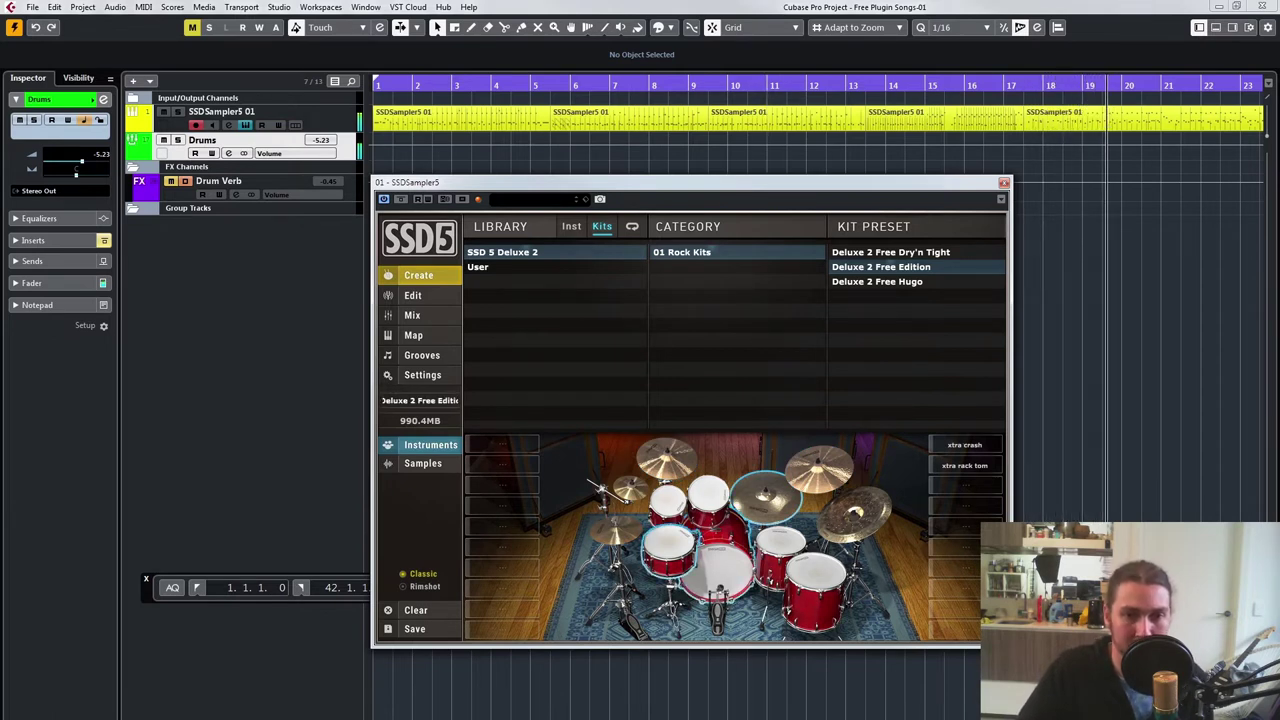
{"action": "key", "text": "g"}
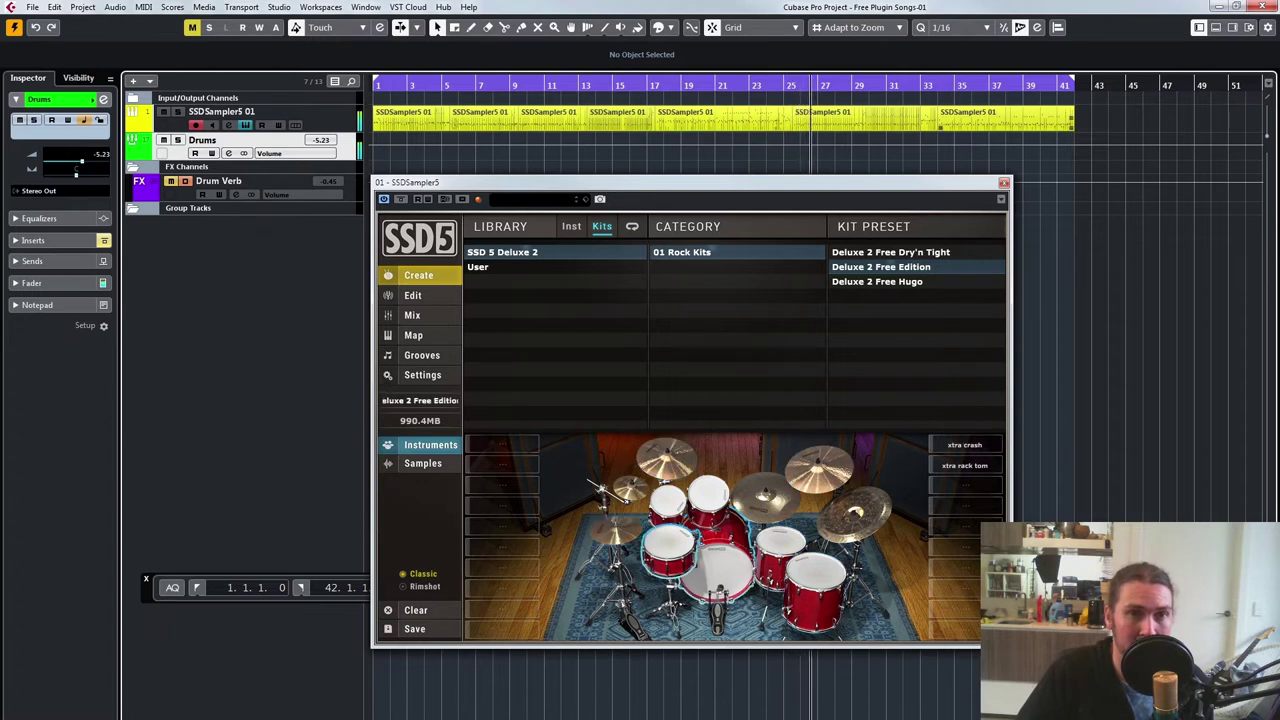
{"action": "left_click_drag", "start_coordinate": [1072, 79], "coordinate": [783, 79]}
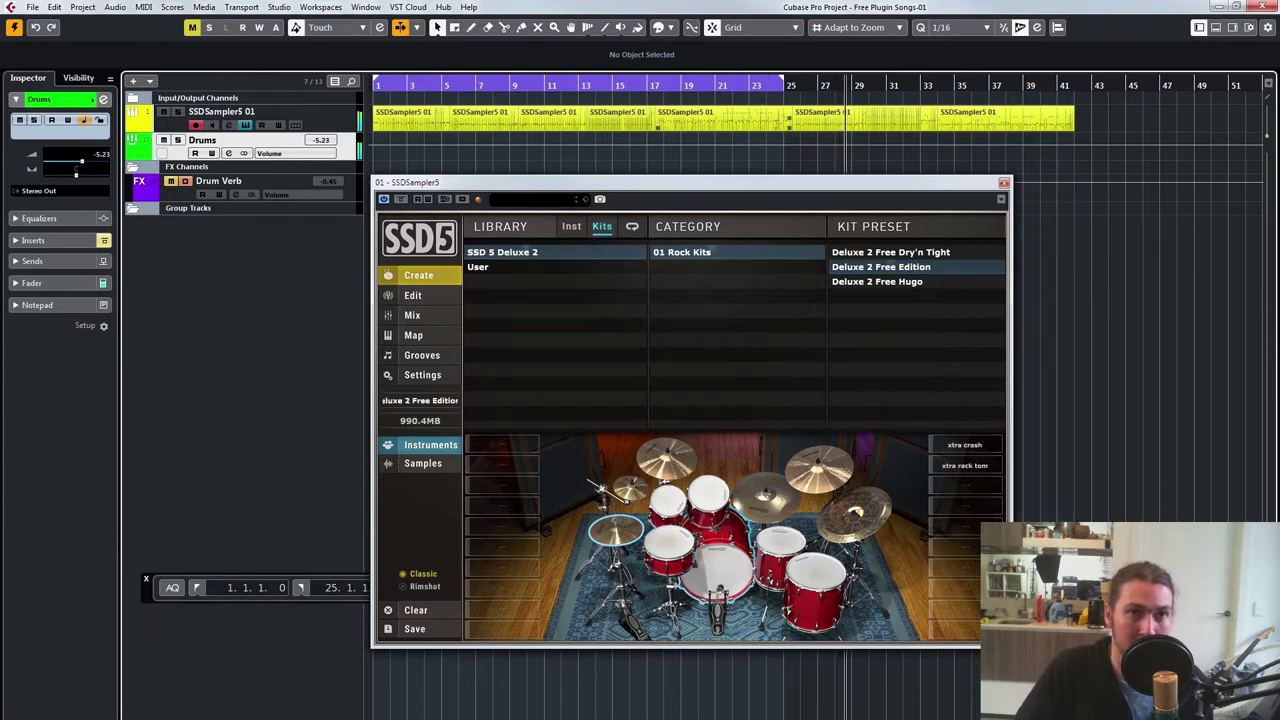
{"action": "key", "text": "space"}
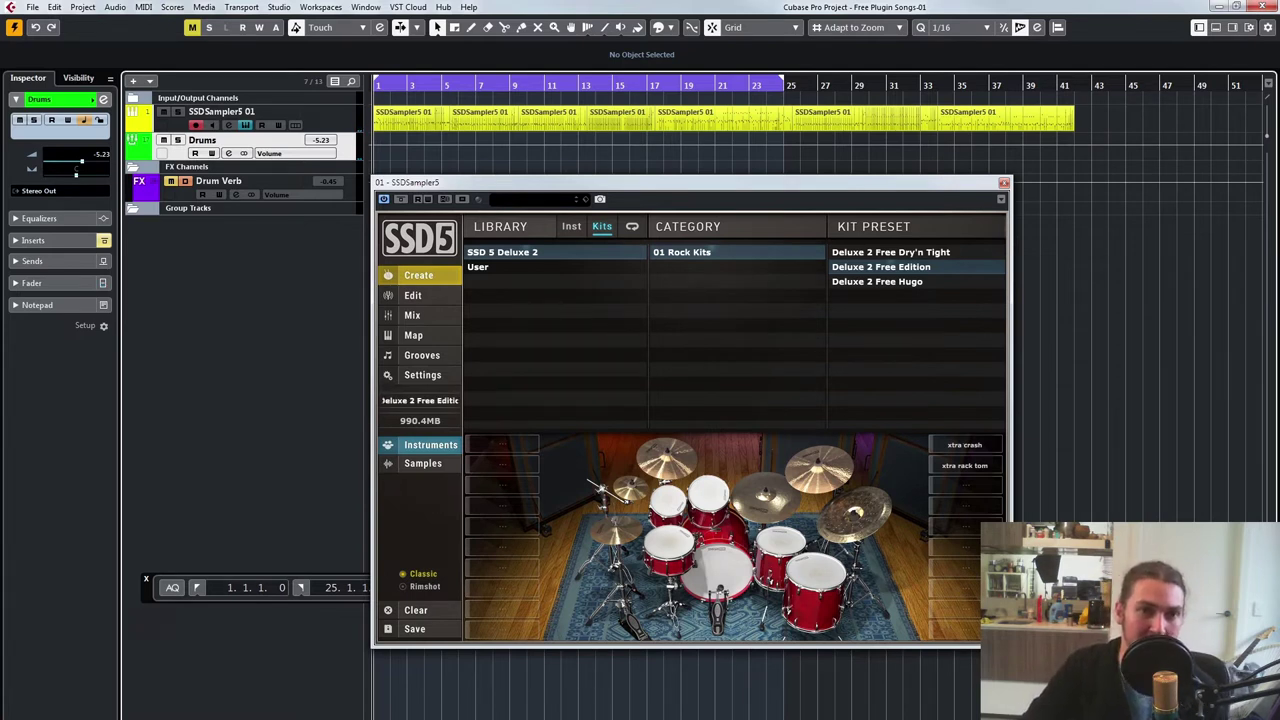
Step: Load the Deluxe 2 Free Dry'n Tight kit and review its channels in the sampler's mixer
{"action": "left_click", "coordinate": [890, 252]}
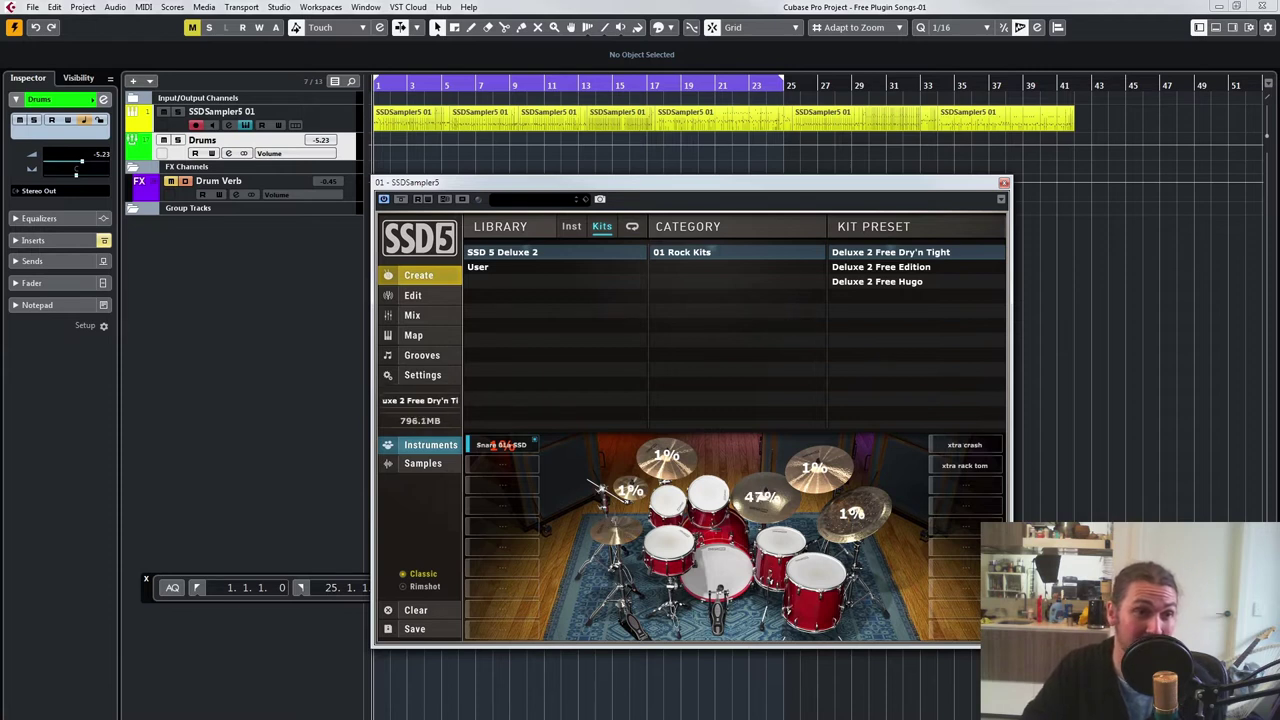
{"action": "left_click", "coordinate": [412, 315]}
{"action": "left_click_drag", "start_coordinate": [641, 636], "coordinate": [827, 636]}
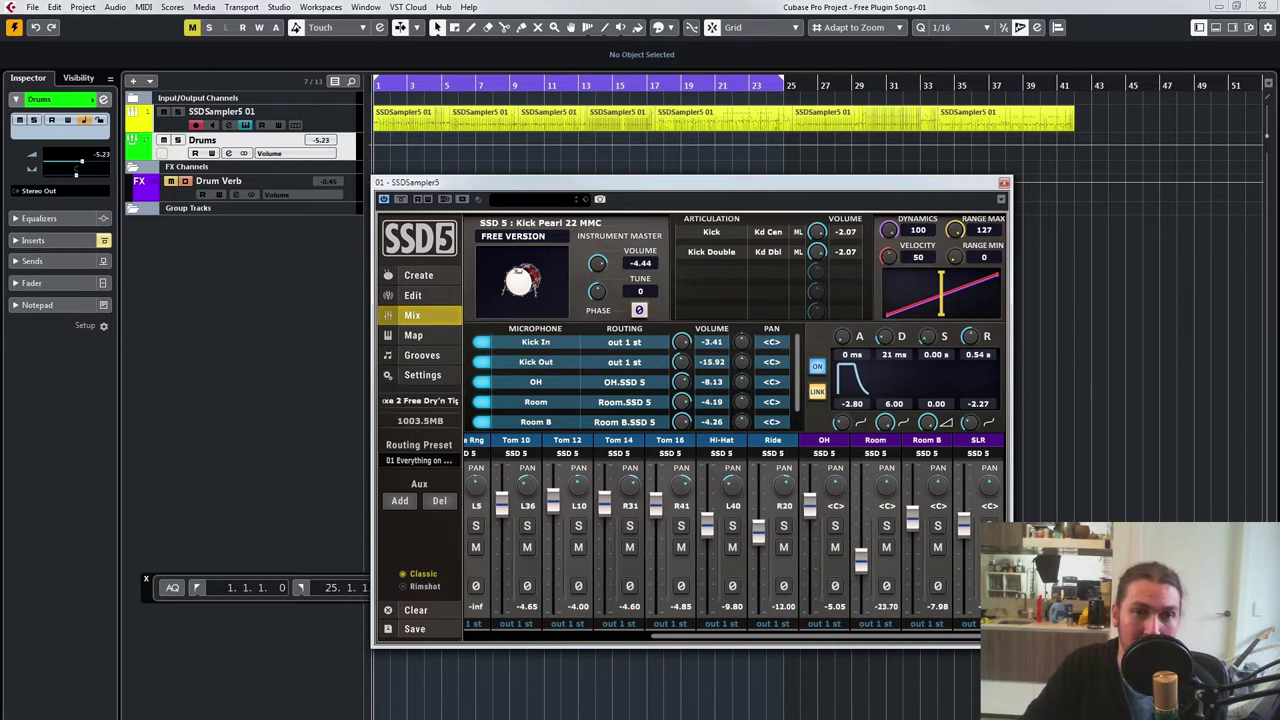
{"action": "scroll", "coordinate": [734, 536], "scroll_direction": "left", "scroll_amount": 5}
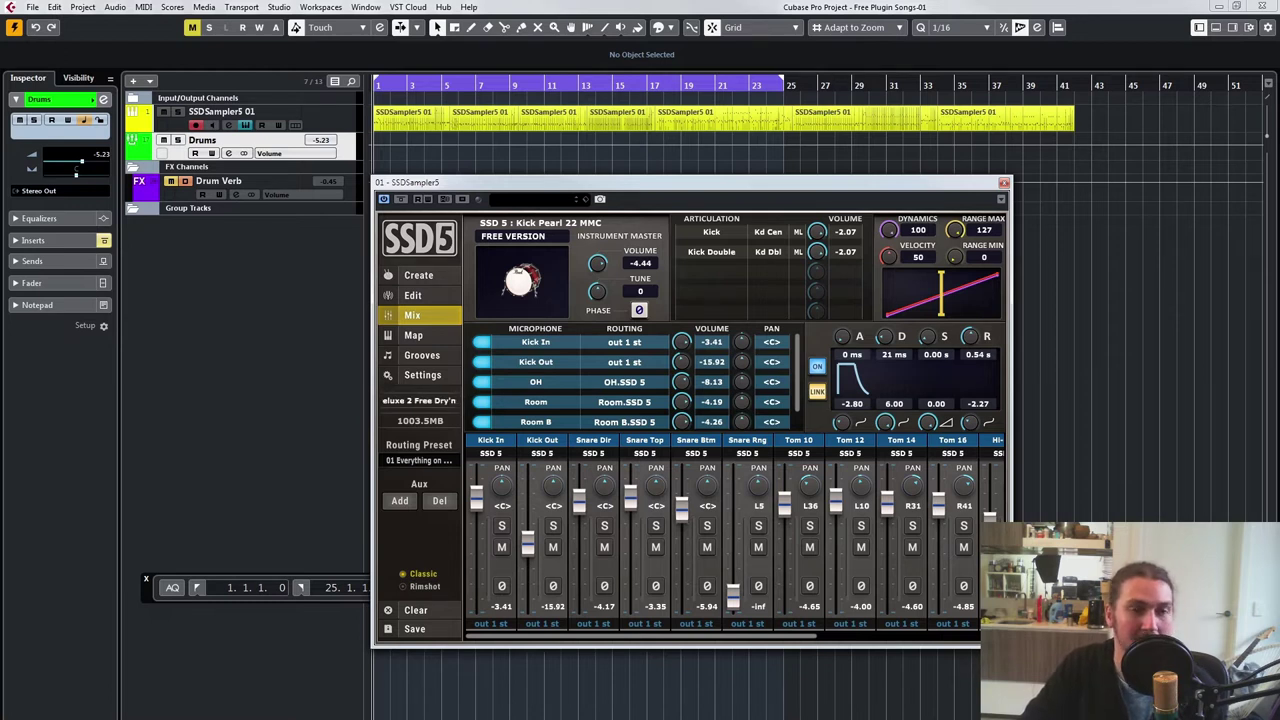
Step: Play the looped drum track with the Dry'n Tight kit, and reopen the sampler from its track to view the Edit page
{"action": "left_click", "coordinate": [1003, 182]}
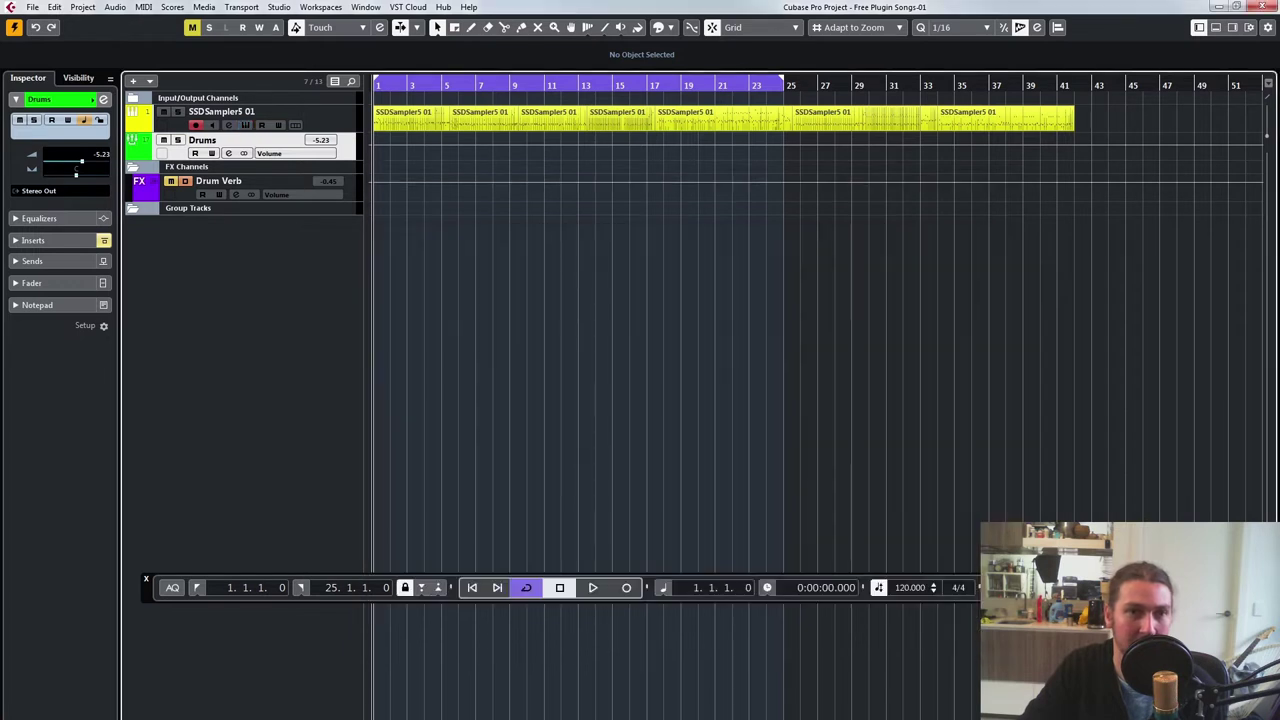
{"action": "key", "text": "space"}
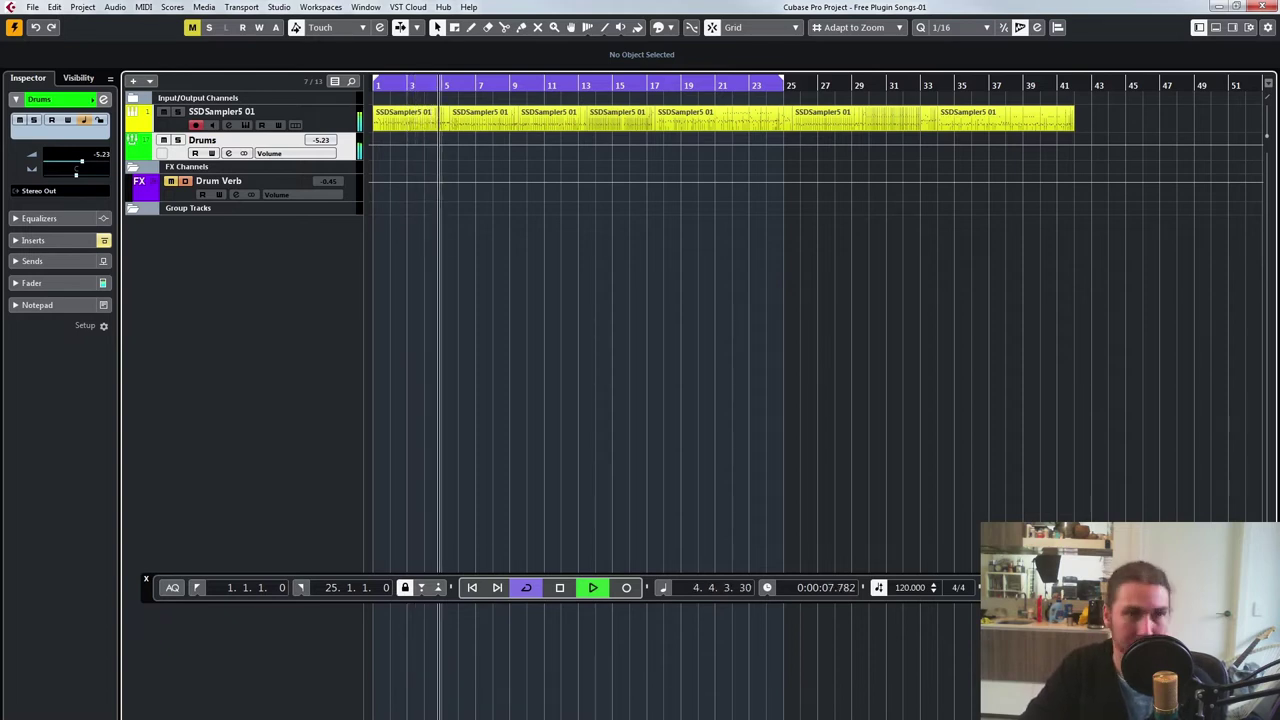
{"action": "left_click", "coordinate": [222, 112]}
{"action": "left_click", "coordinate": [84, 336]}
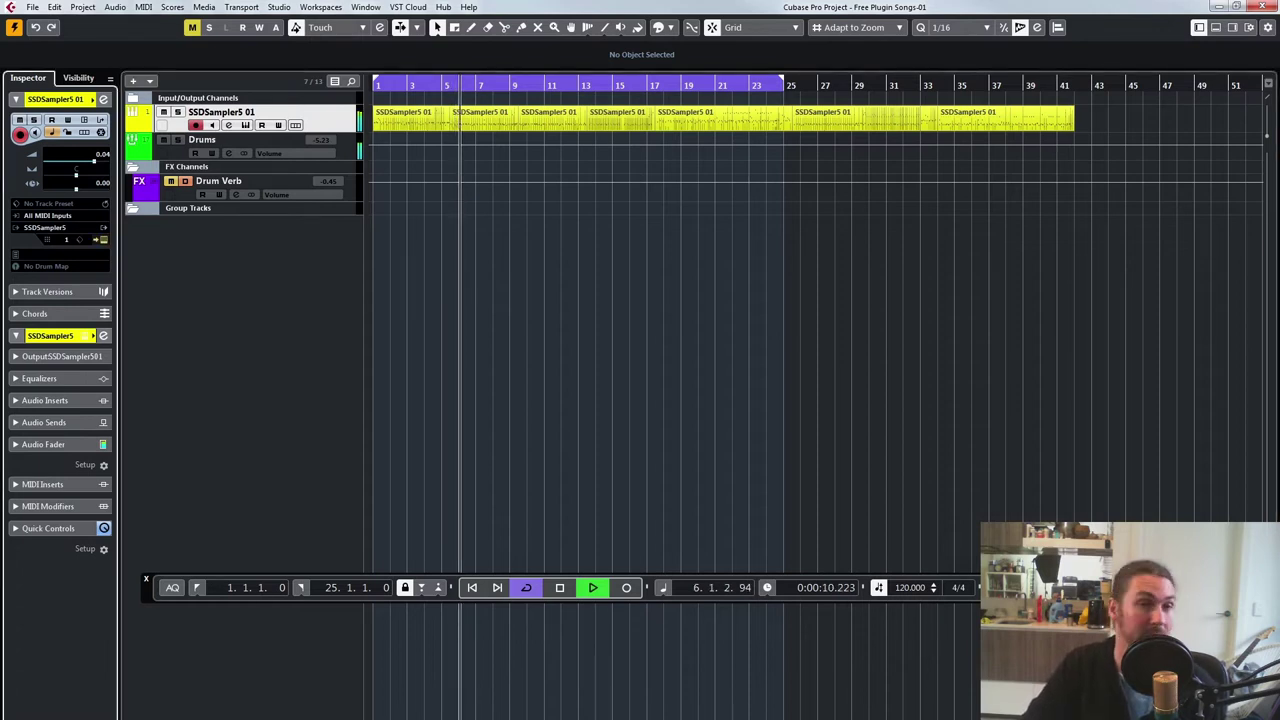
{"action": "left_click", "coordinate": [245, 124]}
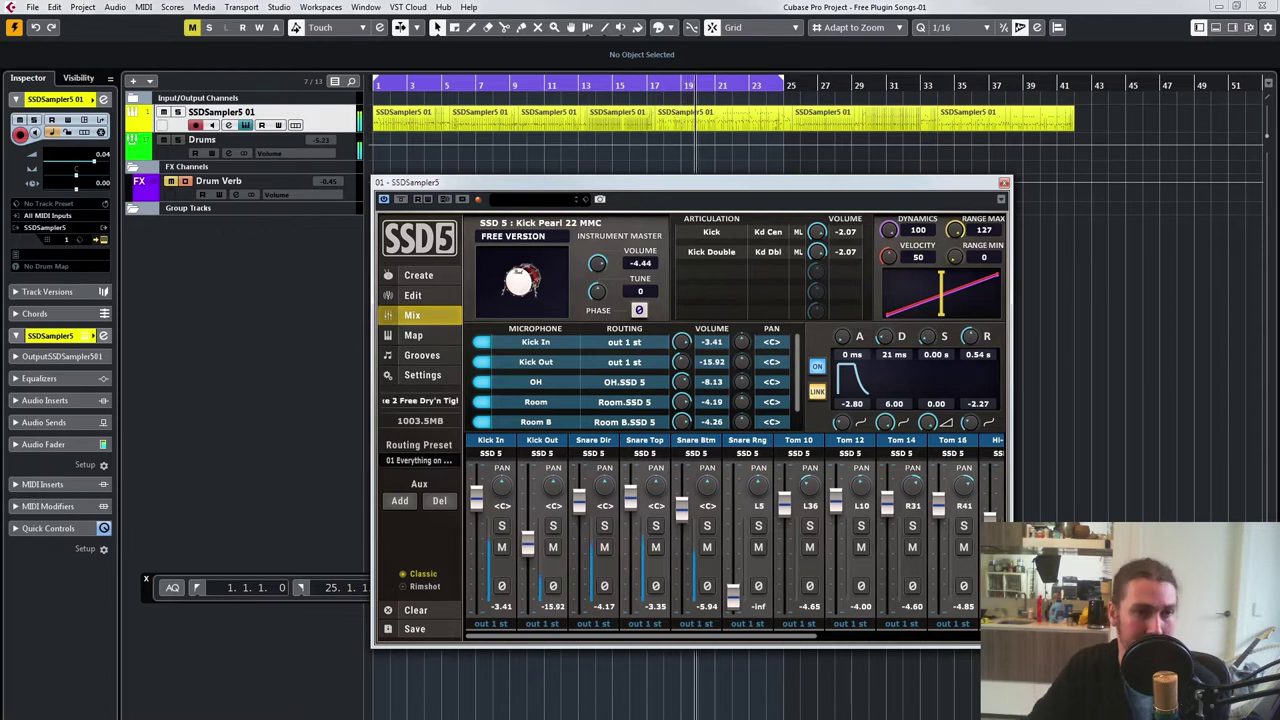
{"action": "left_click", "coordinate": [413, 295]}
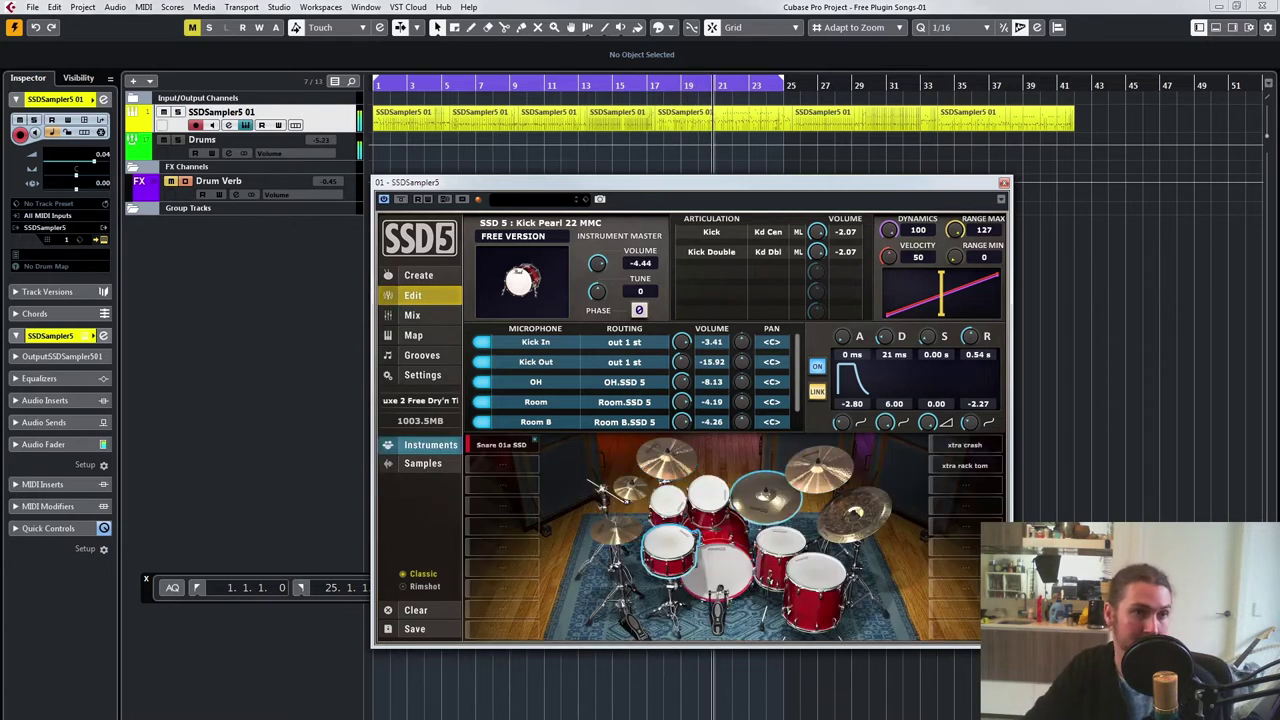
Step: Load the Deluxe 2 Free Hugo kit preset and audition it on the drum track
{"action": "left_click", "coordinate": [418, 275]}
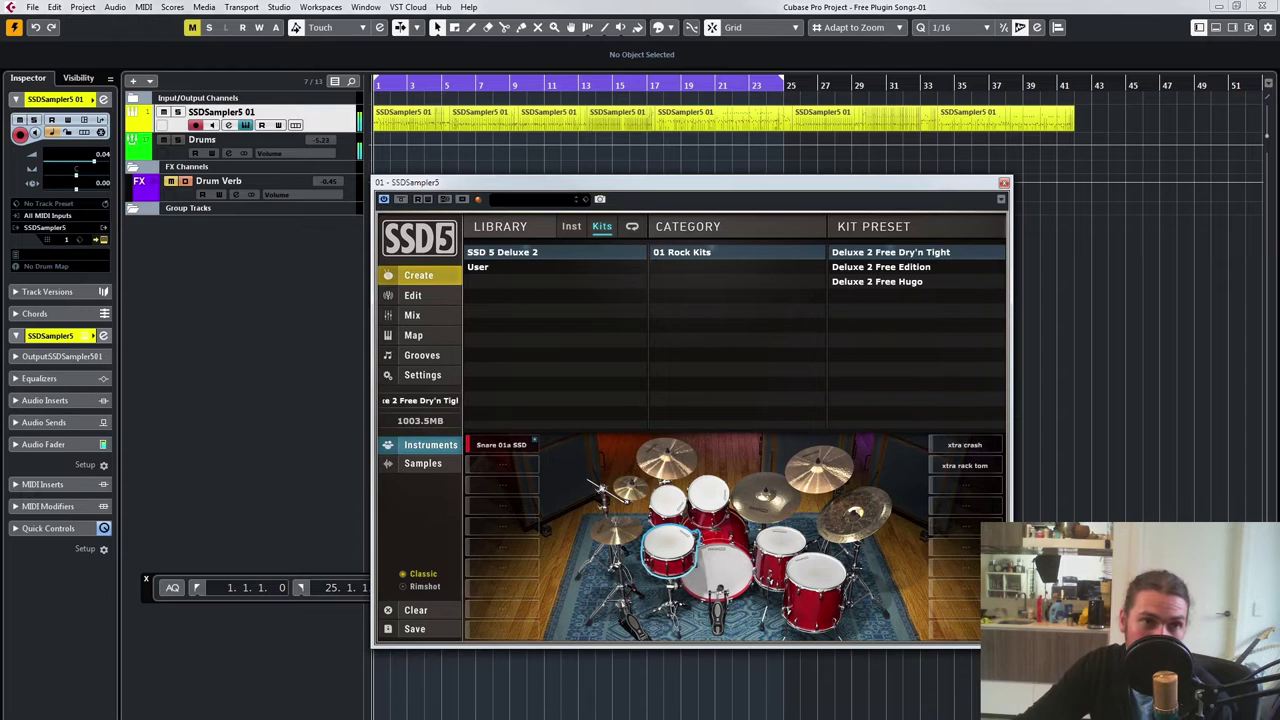
{"action": "left_click", "coordinate": [877, 282]}
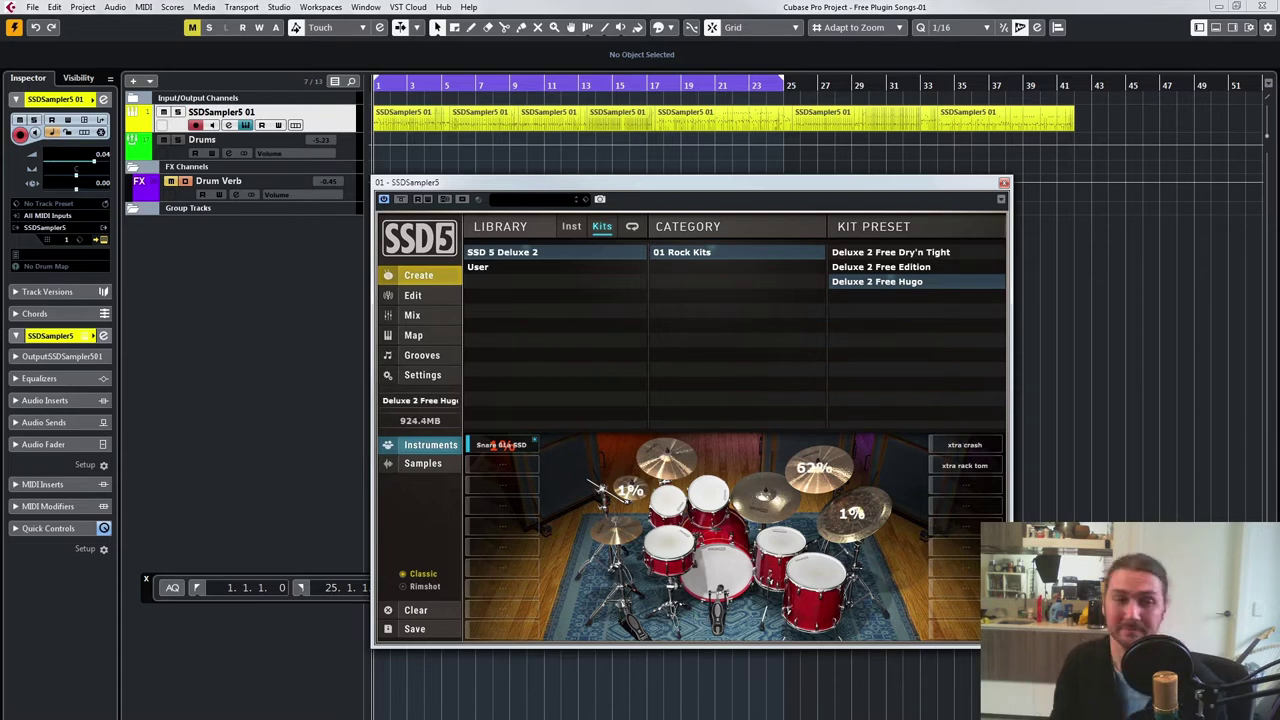
{"action": "key", "text": "space"}
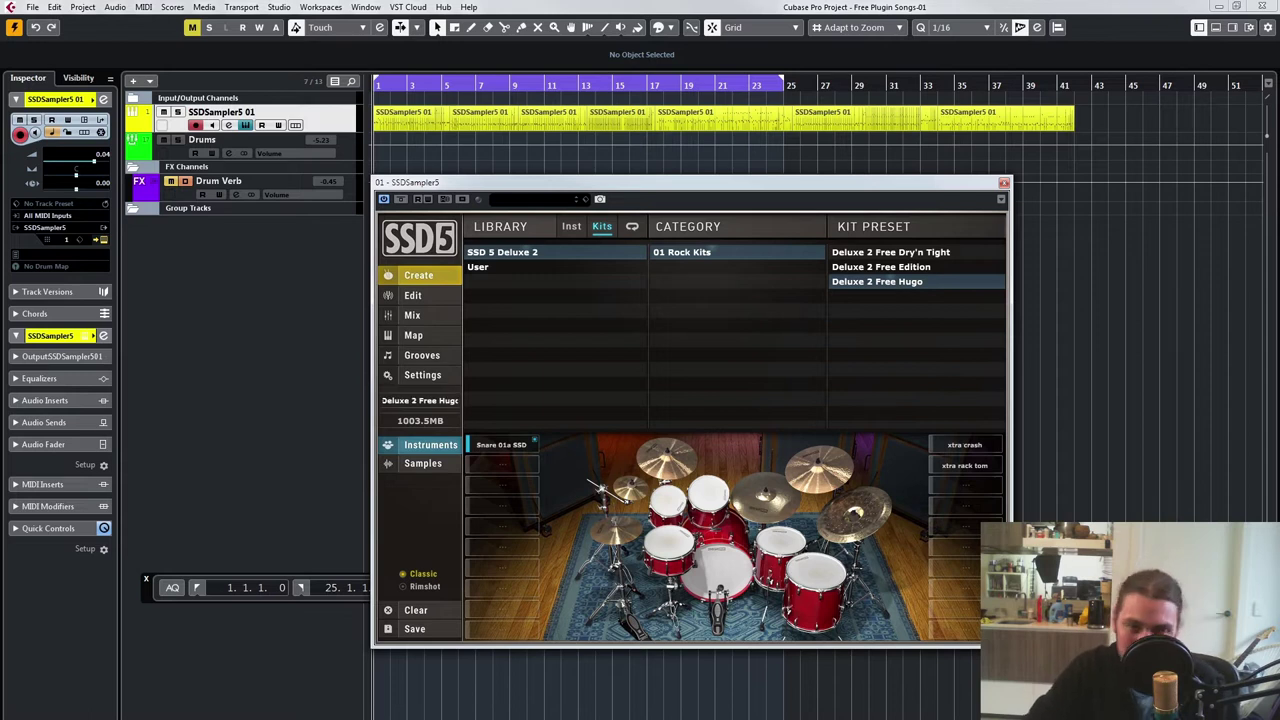
Step: Load the Deluxe 2 Free Edition kit again and show its mixer, with the sampler window moved clear of the transport
{"action": "left_click", "coordinate": [881, 267]}
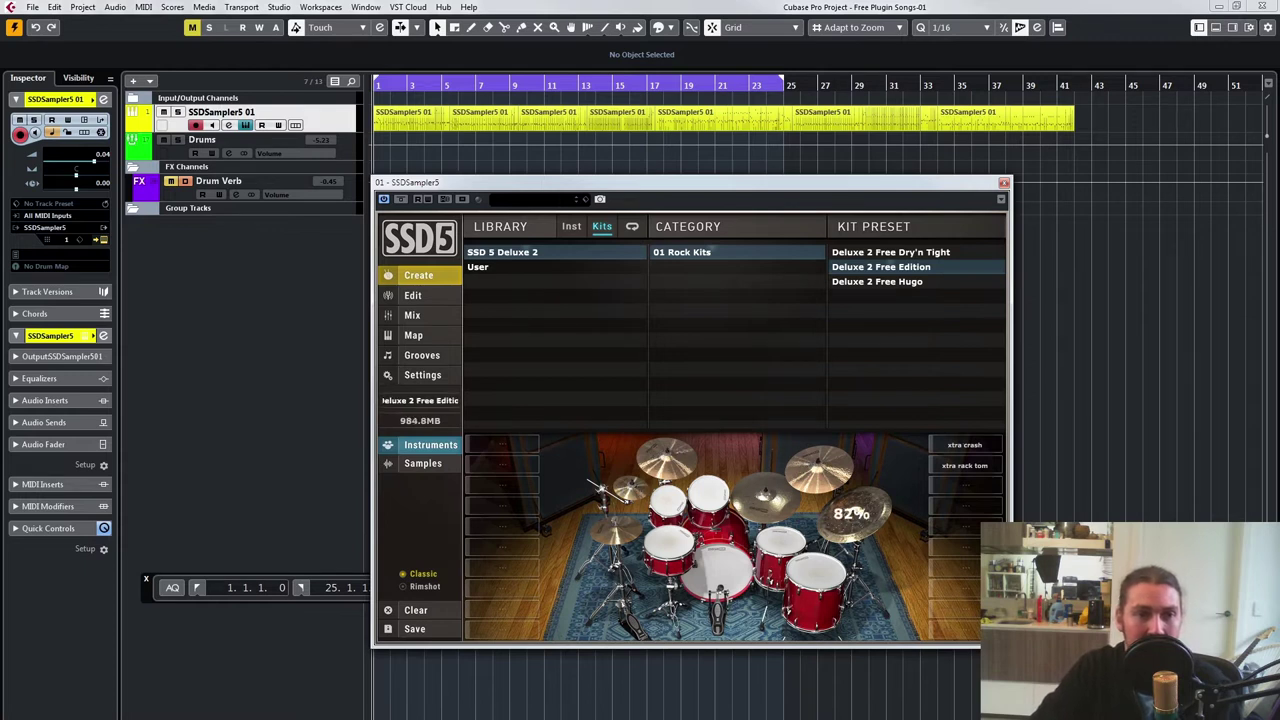
{"action": "left_click", "coordinate": [412, 315]}
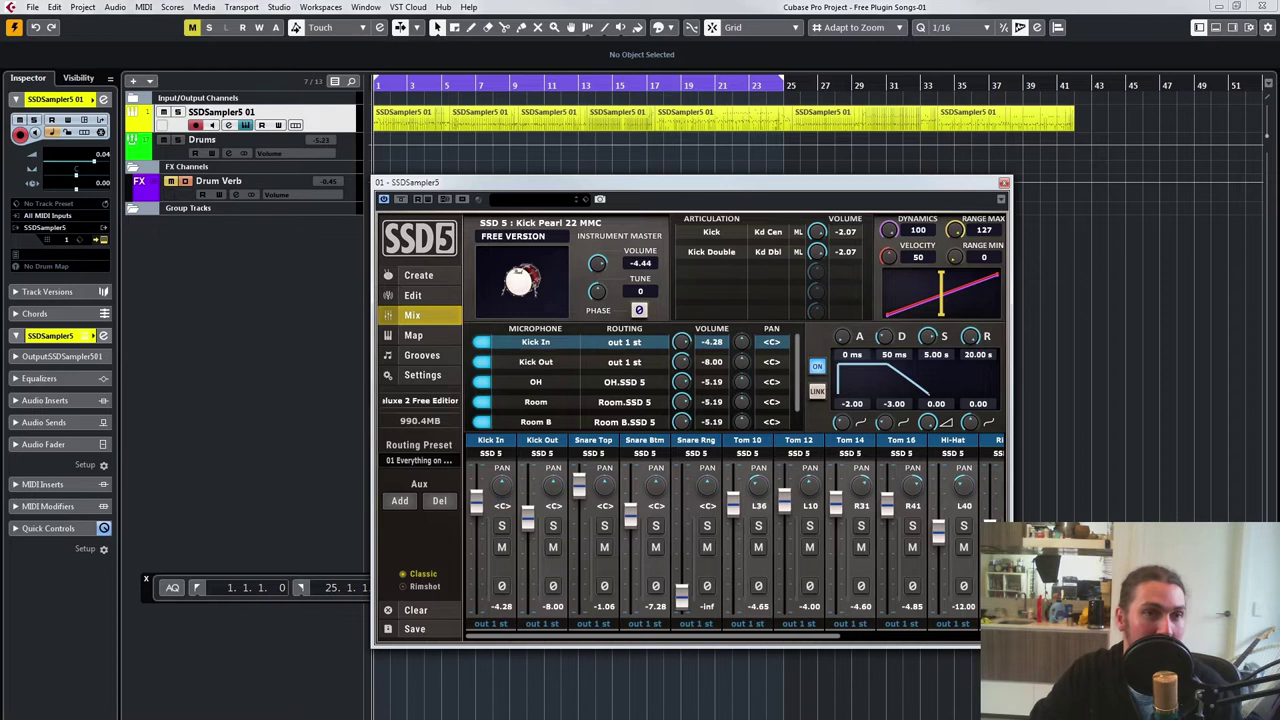
{"action": "left_click_drag", "start_coordinate": [500, 182], "coordinate": [385, 97]}
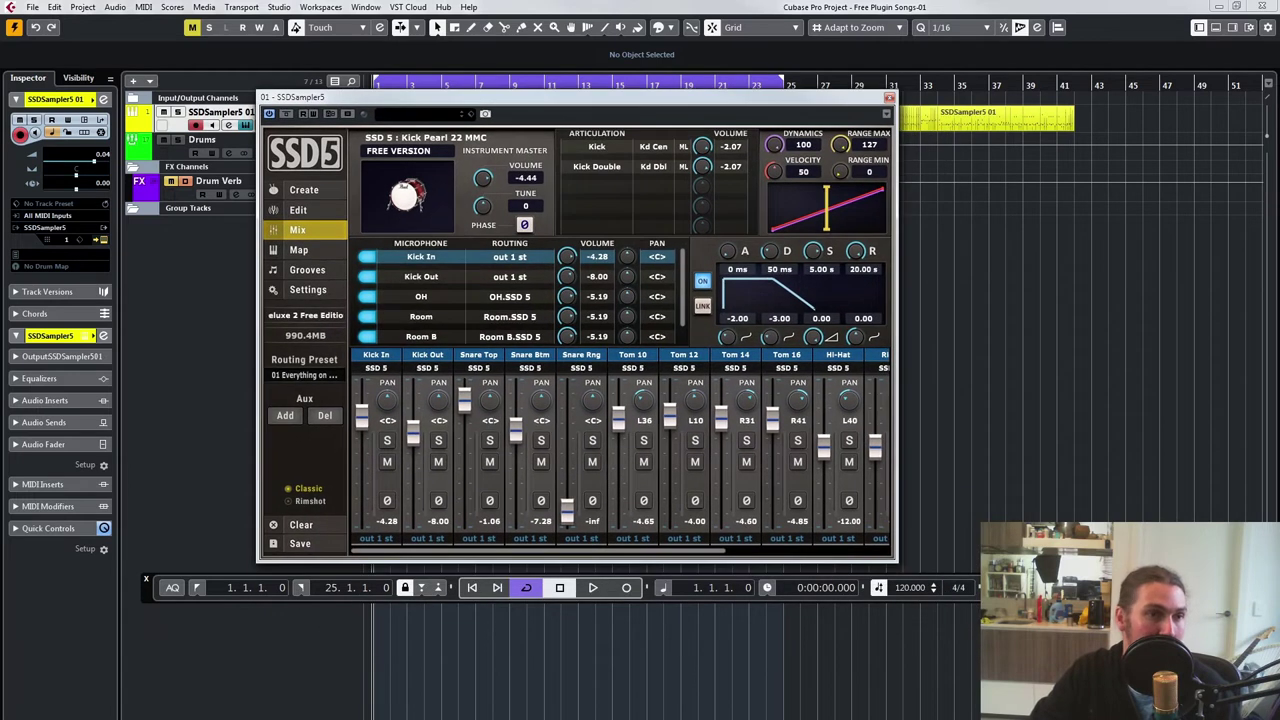
Step: Set the sampler's UI scale to 125% in its settings and reposition the enlarged sampler window
{"action": "left_click", "coordinate": [308, 290]}
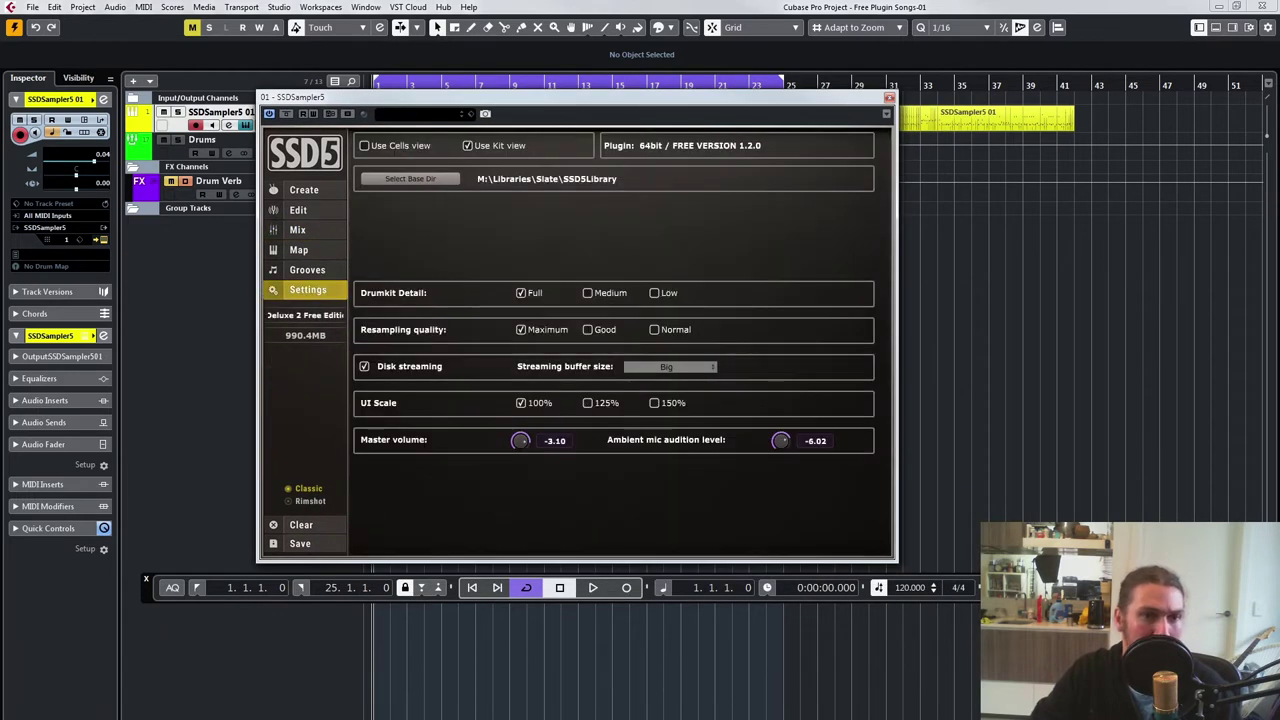
{"action": "left_click", "coordinate": [588, 403]}
{"action": "left_click_drag", "start_coordinate": [600, 97], "coordinate": [563, 70]}
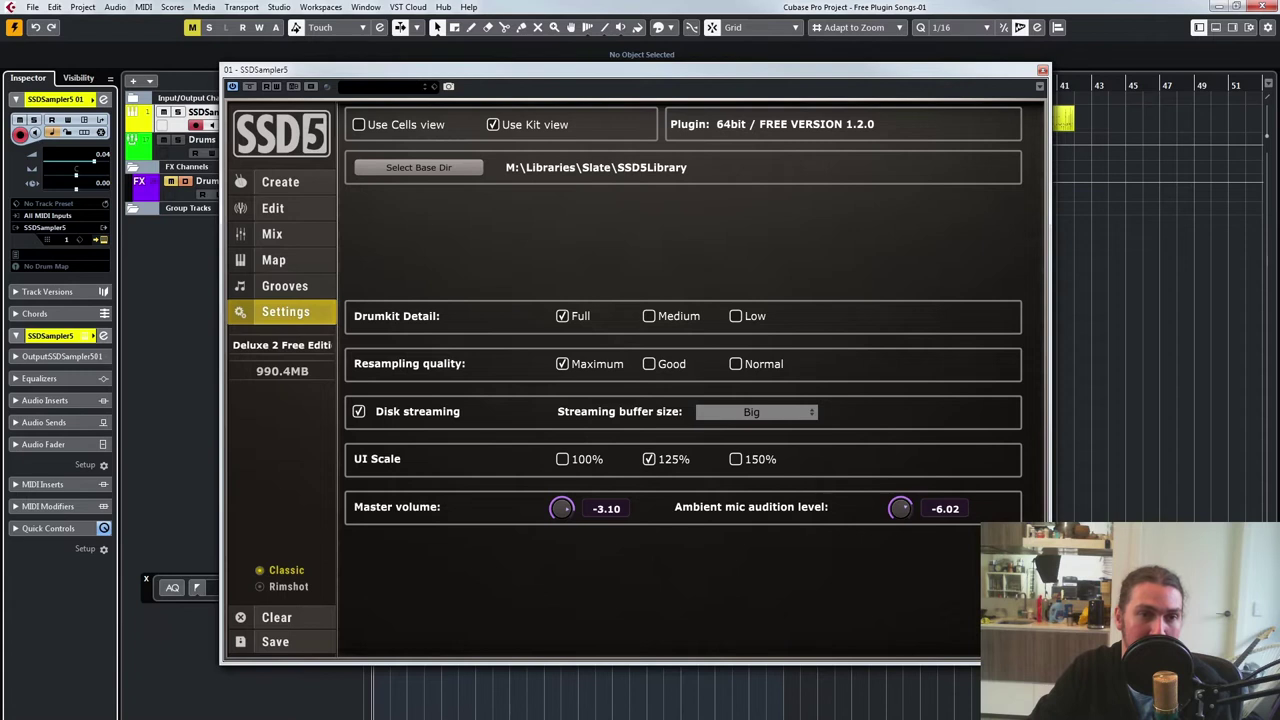
Step: Examine the available streaming buffer sizes for disk streaming in the sampler's settings
{"action": "left_click", "coordinate": [757, 412]}
{"action": "left_click", "coordinate": [757, 412]}
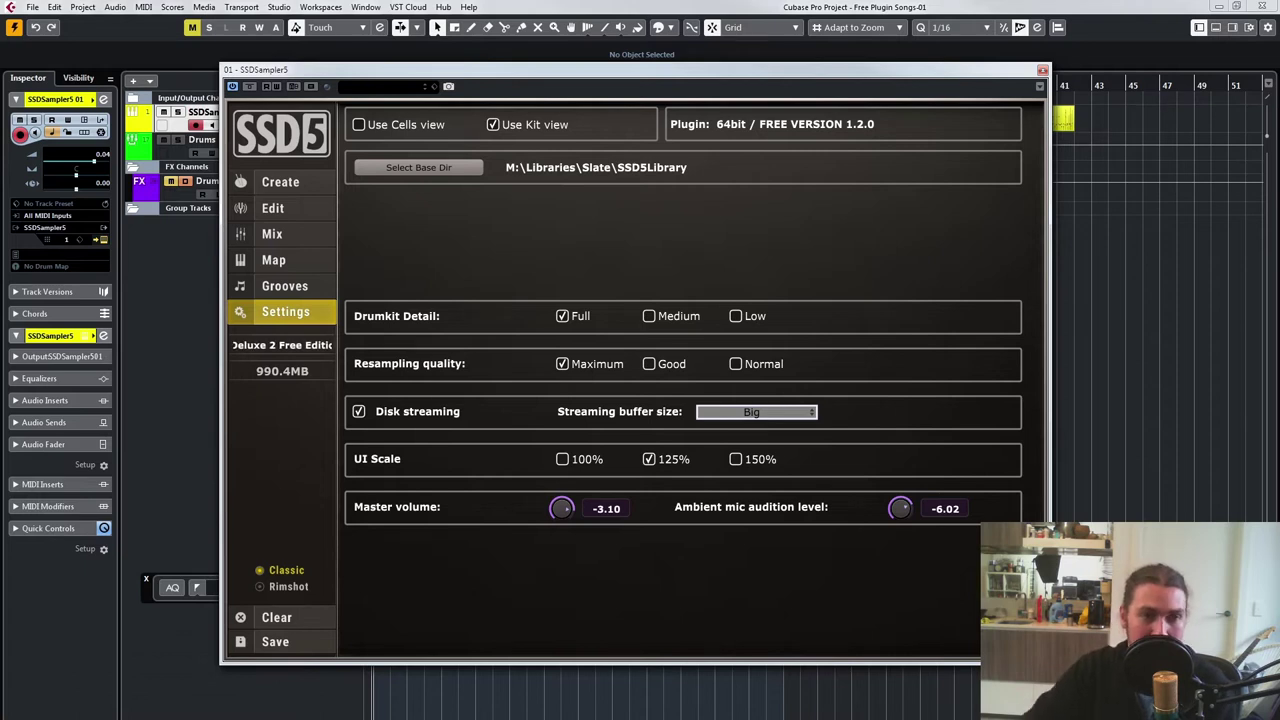
{"action": "left_click", "coordinate": [757, 412]}
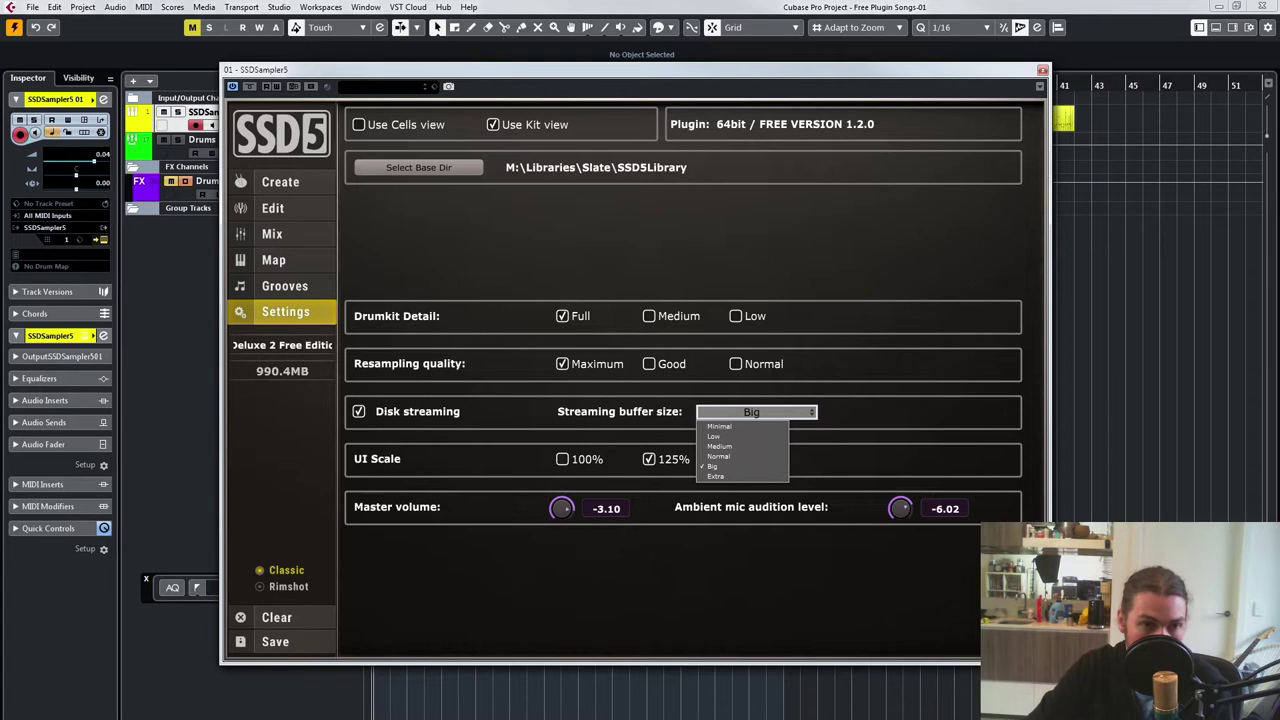
{"action": "left_click", "coordinate": [757, 412]}
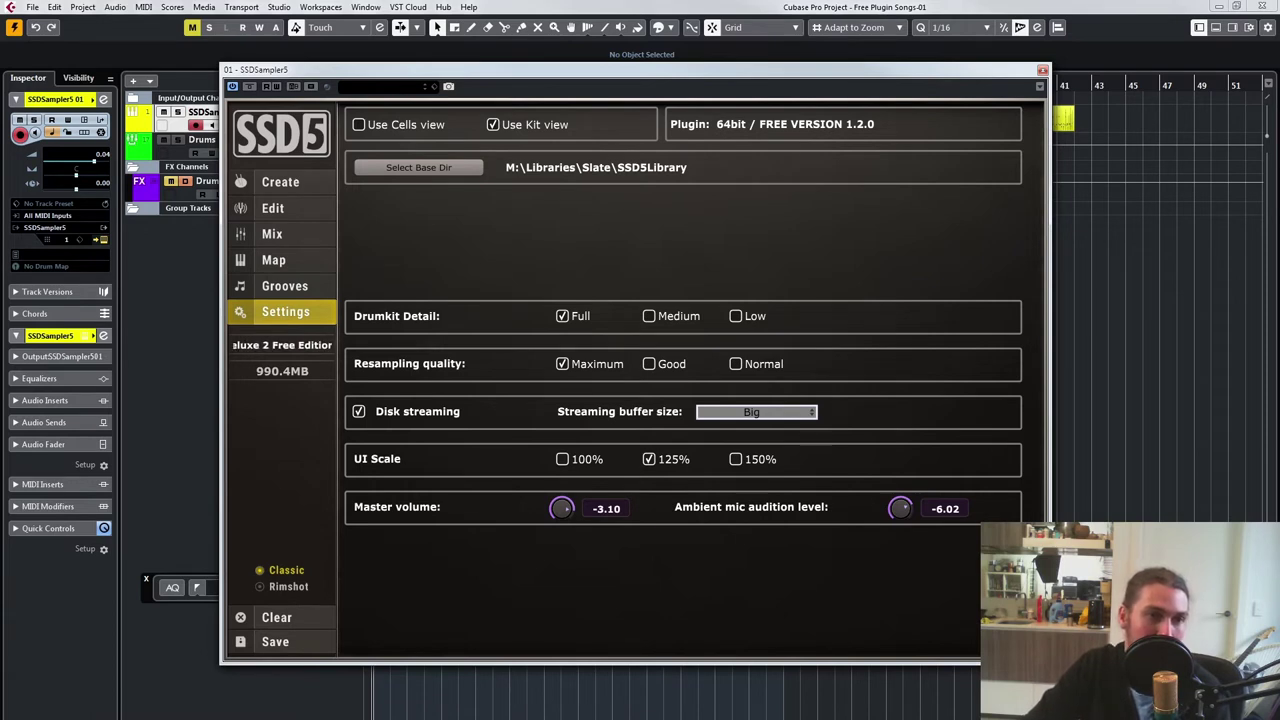
{"action": "left_click", "coordinate": [757, 412]}
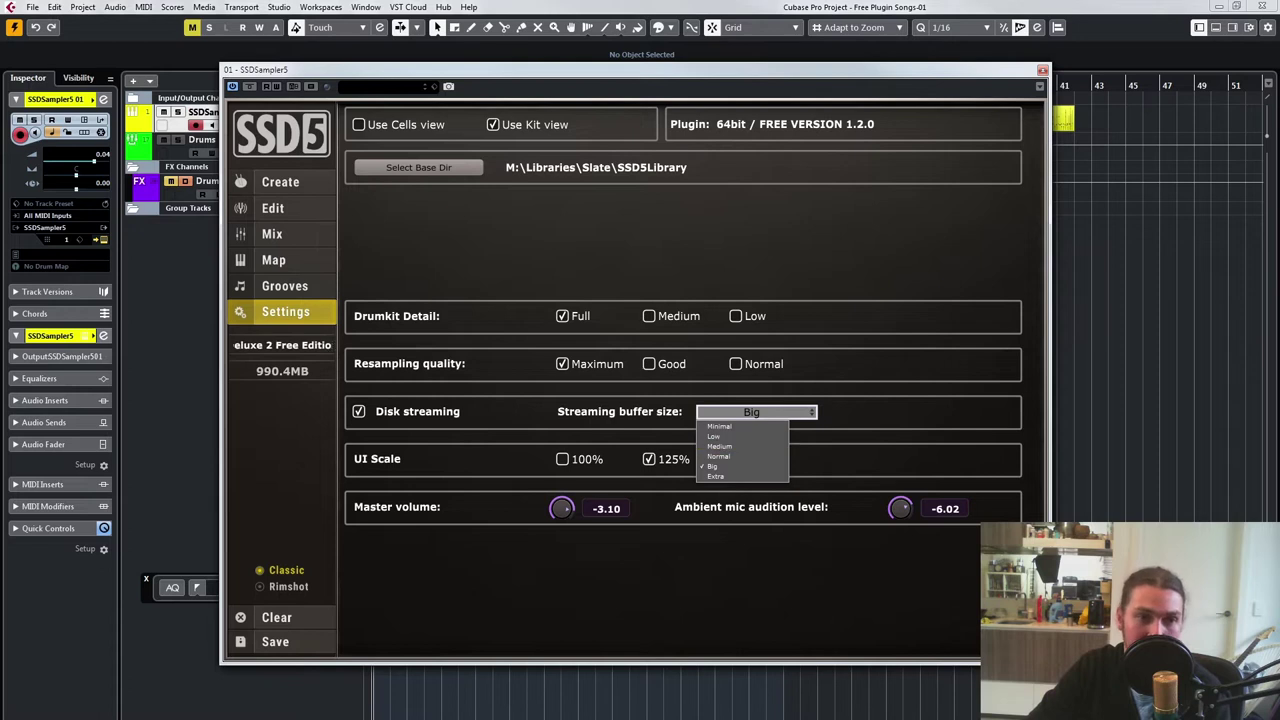
{"action": "left_click", "coordinate": [757, 412]}
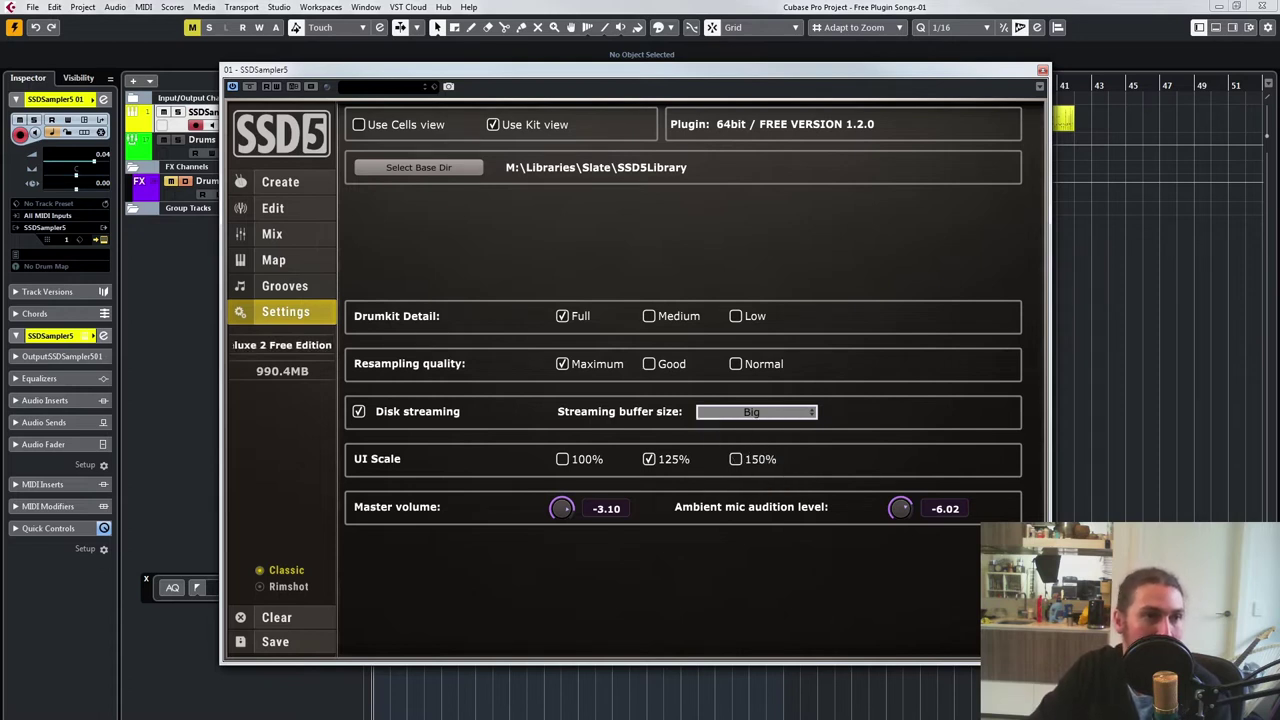
Step: Show the sampler's Edit page, return to its mixer, and start playback of the drum track with the window repositioned
{"action": "left_click", "coordinate": [273, 208]}
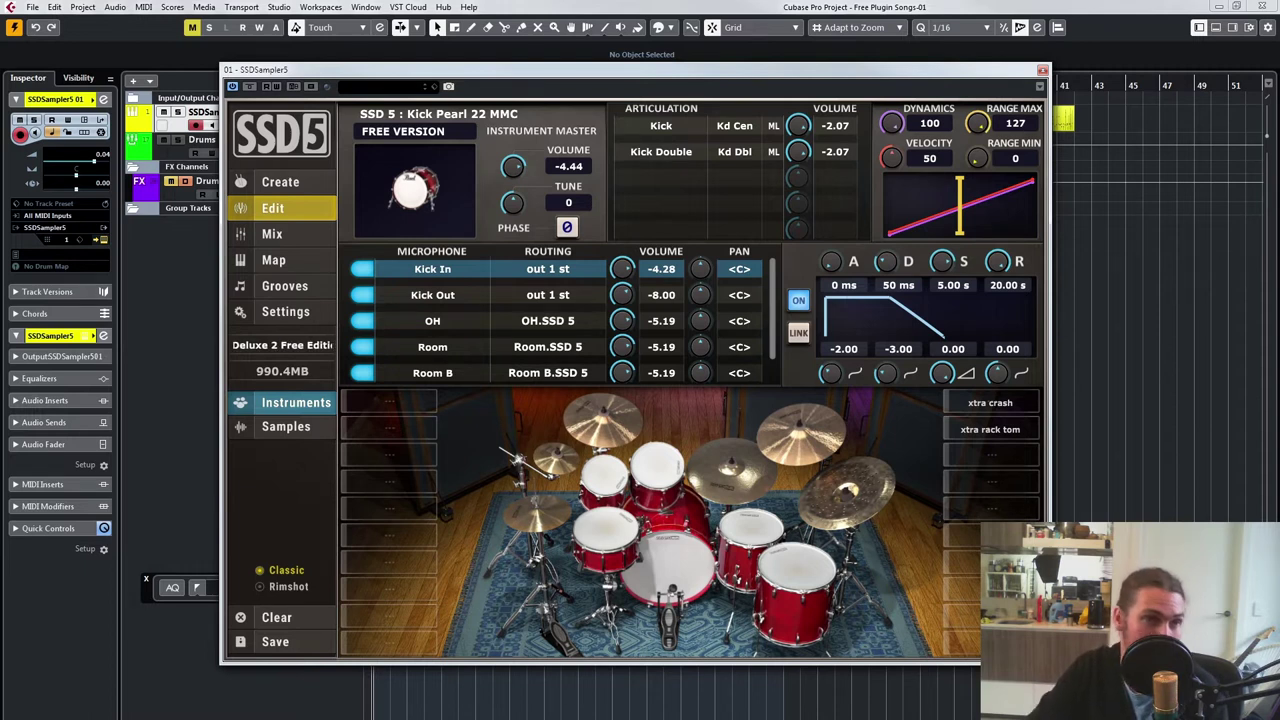
{"action": "left_click", "coordinate": [272, 234]}
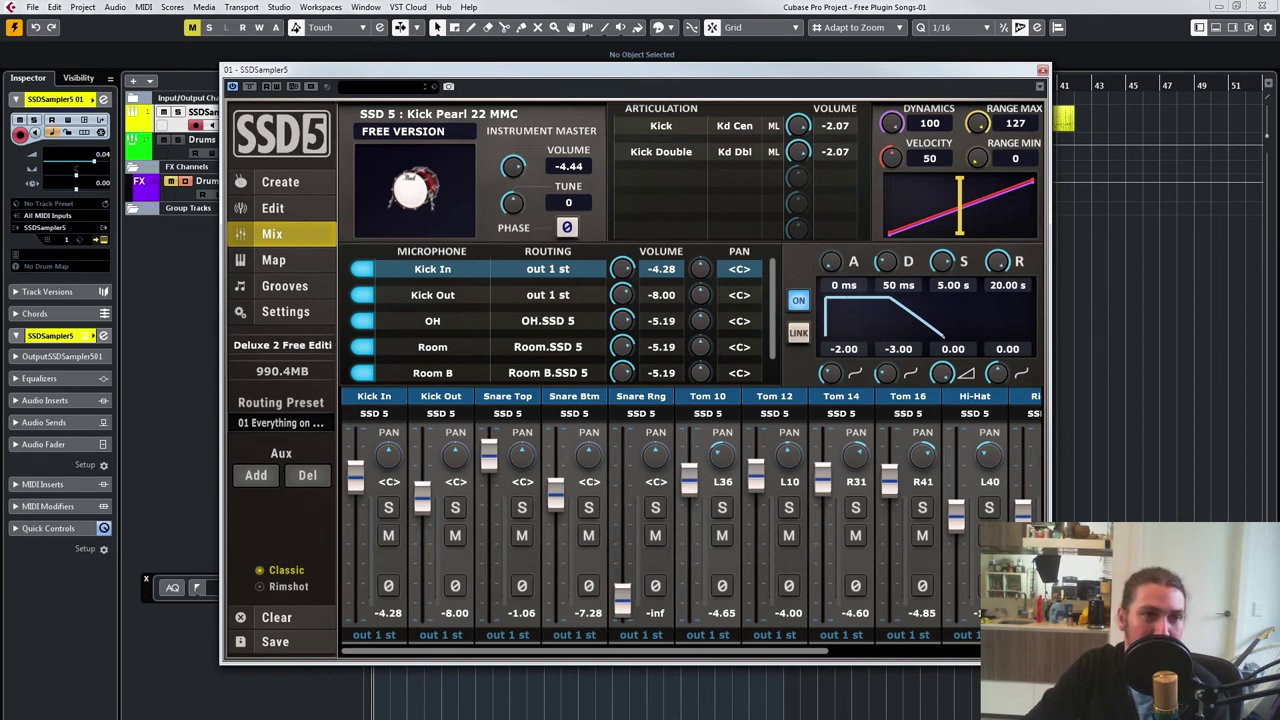
{"action": "mouse_move", "coordinate": [585, 651]}
{"action": "left_mouse_down"}
{"action": "mouse_move", "coordinate": [797, 651]}
{"action": "mouse_move", "coordinate": [585, 651]}
{"action": "left_mouse_up"}
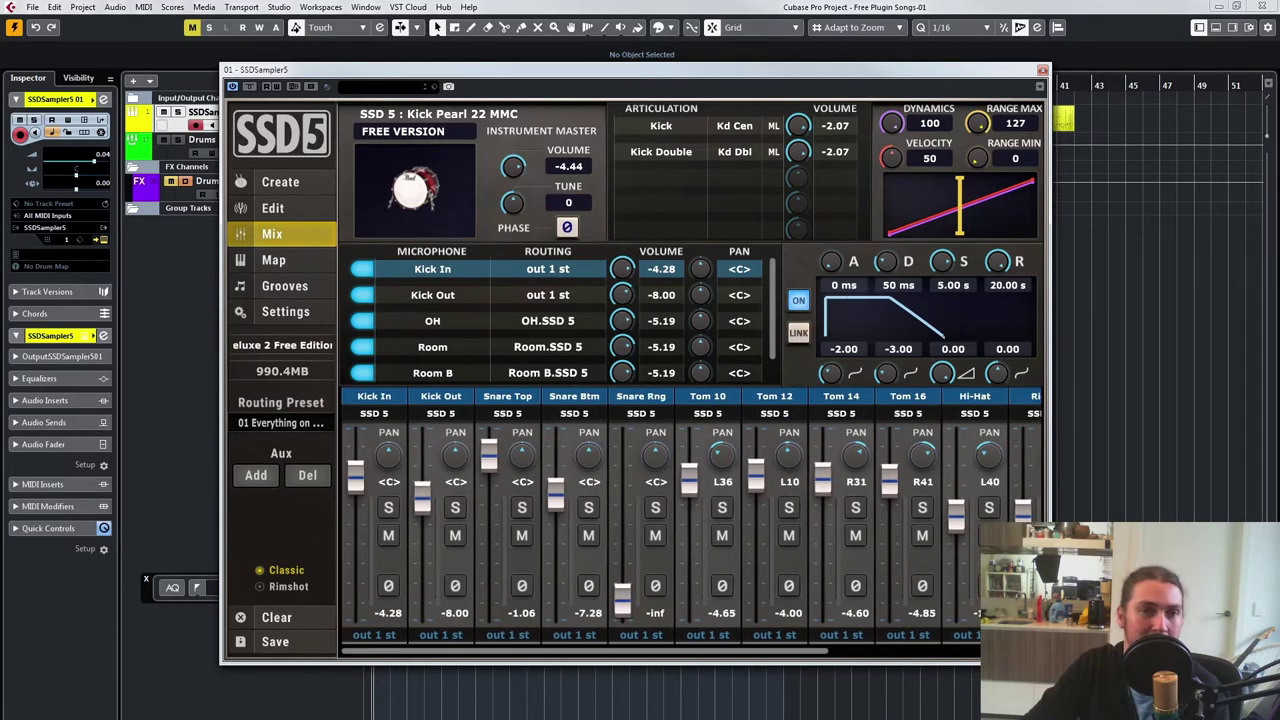
{"action": "left_click_drag", "start_coordinate": [600, 69], "coordinate": [572, 58]}
{"action": "key", "text": "space"}
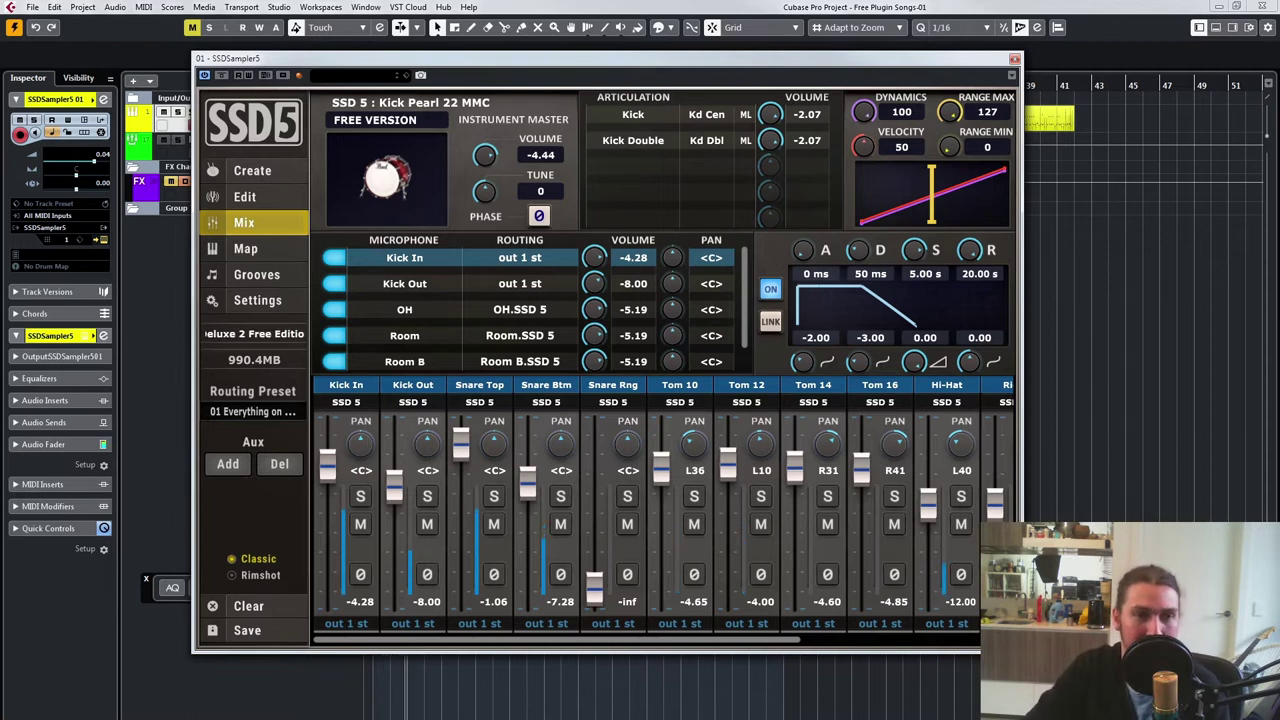
Step: Review the mixer channels from the kicks through to the room mics during playback, selecting the Ride channel
{"action": "left_click_drag", "start_coordinate": [557, 639], "coordinate": [560, 639]}
{"action": "scroll", "coordinate": [660, 510], "scroll_direction": "right", "scroll_amount": 5}
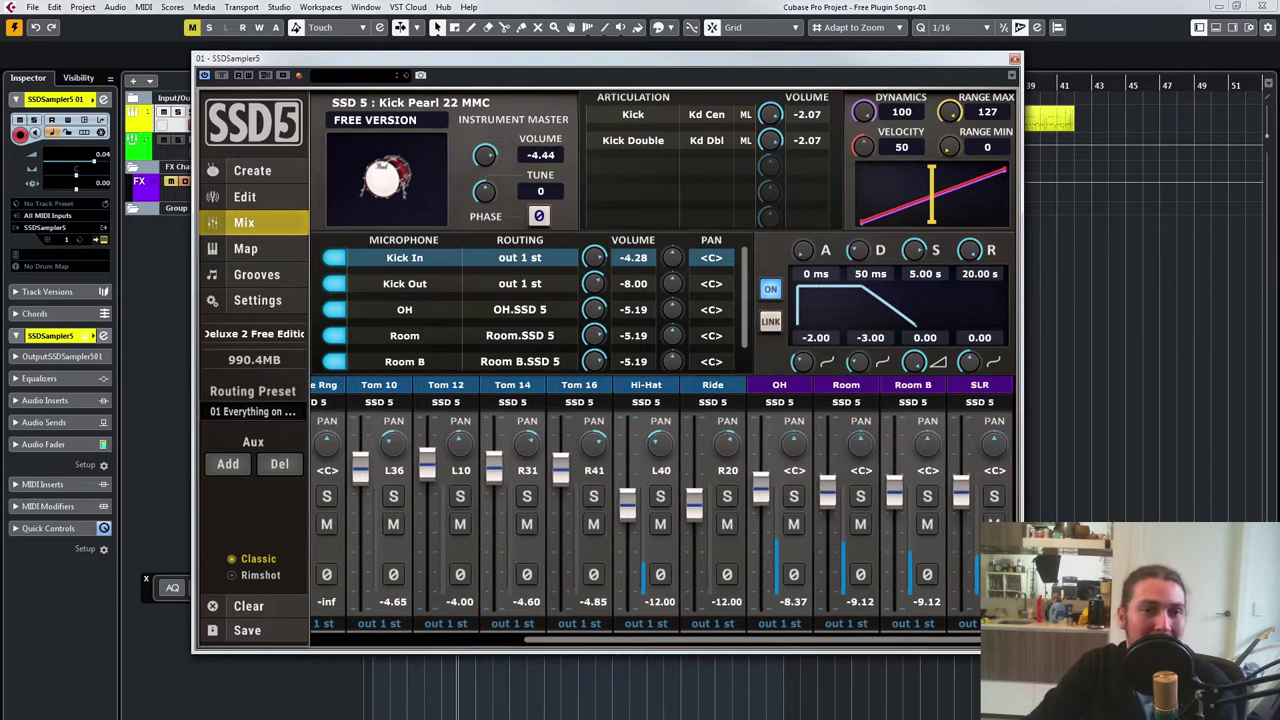
{"action": "left_click", "coordinate": [713, 385]}
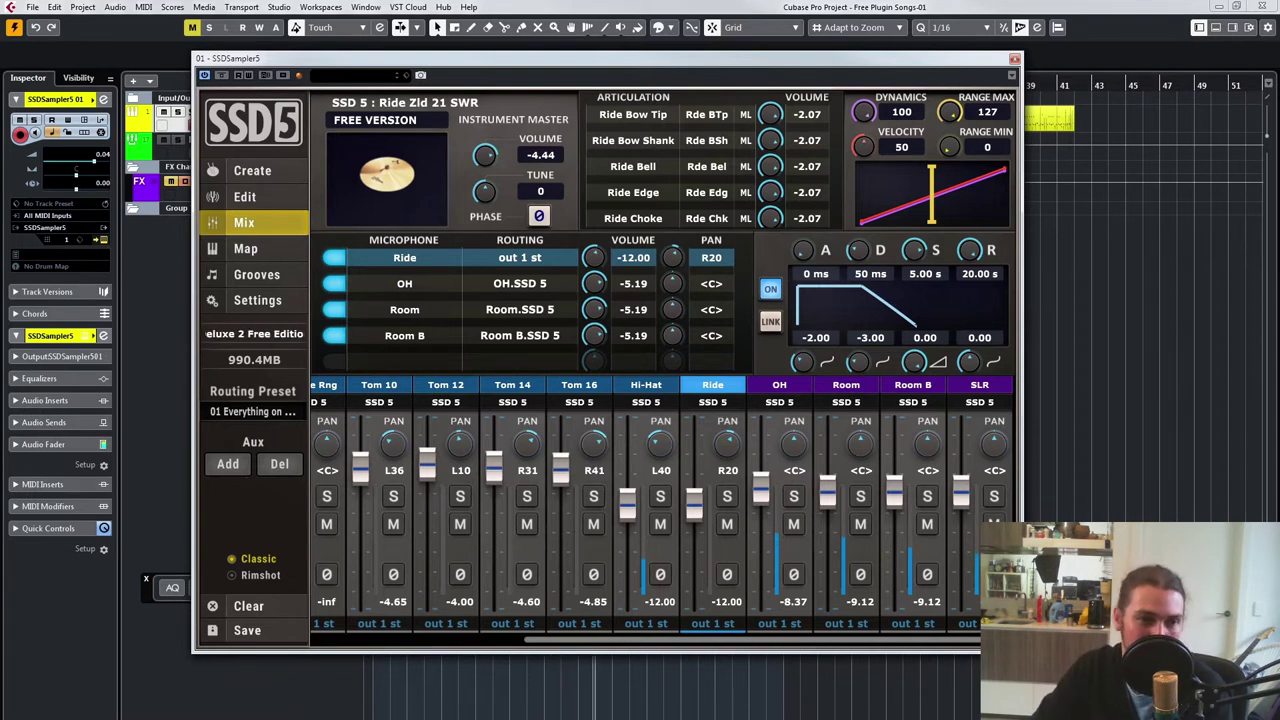
{"action": "mouse_move", "coordinate": [760, 639]}
{"action": "left_mouse_down"}
{"action": "mouse_move", "coordinate": [549, 639]}
{"action": "mouse_move", "coordinate": [760, 639]}
{"action": "left_mouse_up"}
{"action": "scroll", "coordinate": [660, 500], "scroll_direction": "left", "scroll_amount": 5}
{"action": "scroll", "coordinate": [660, 500], "scroll_direction": "right", "scroll_amount": 5}
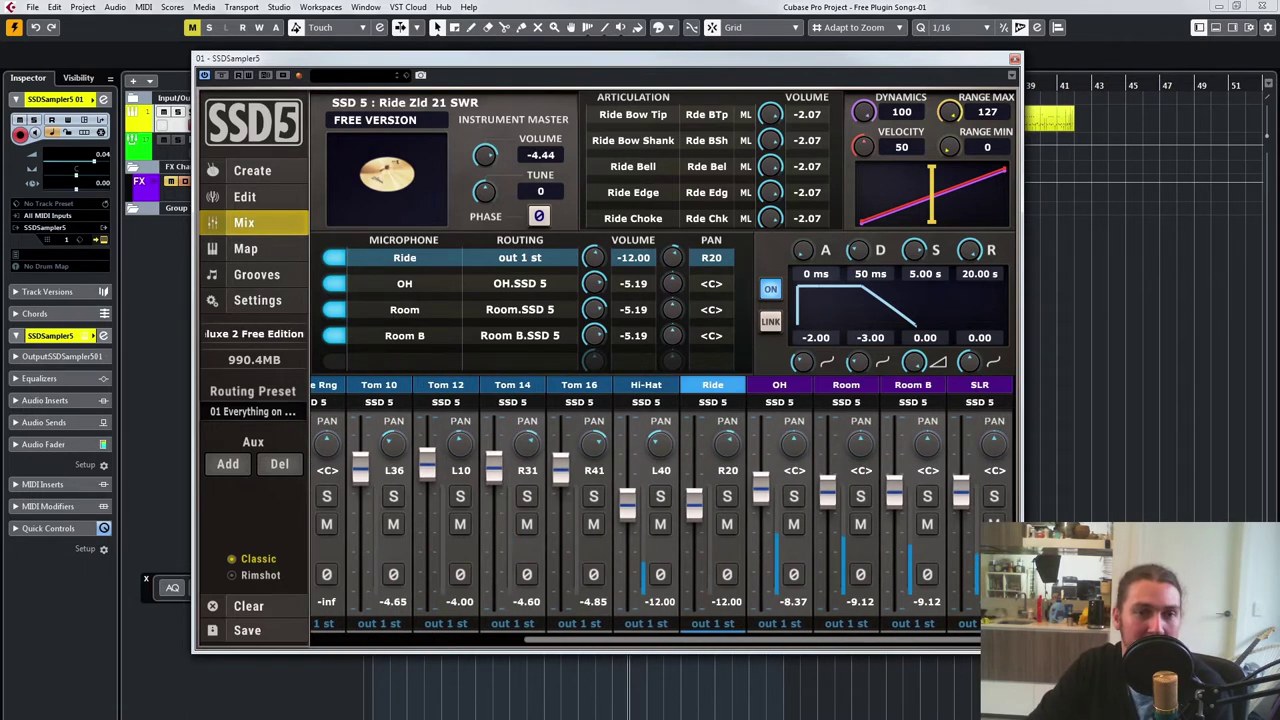
Step: Lower the Room channel to about -25.28, Room B to about -35.91 and OH to about -11.85
{"action": "mouse_move", "coordinate": [828, 539]}
{"action": "left_mouse_down"}
{"action": "mouse_move", "coordinate": [828, 580]}
{"action": "mouse_move", "coordinate": [828, 546]}
{"action": "left_mouse_up"}
{"action": "left_click_drag", "start_coordinate": [894, 494], "coordinate": [894, 556]}
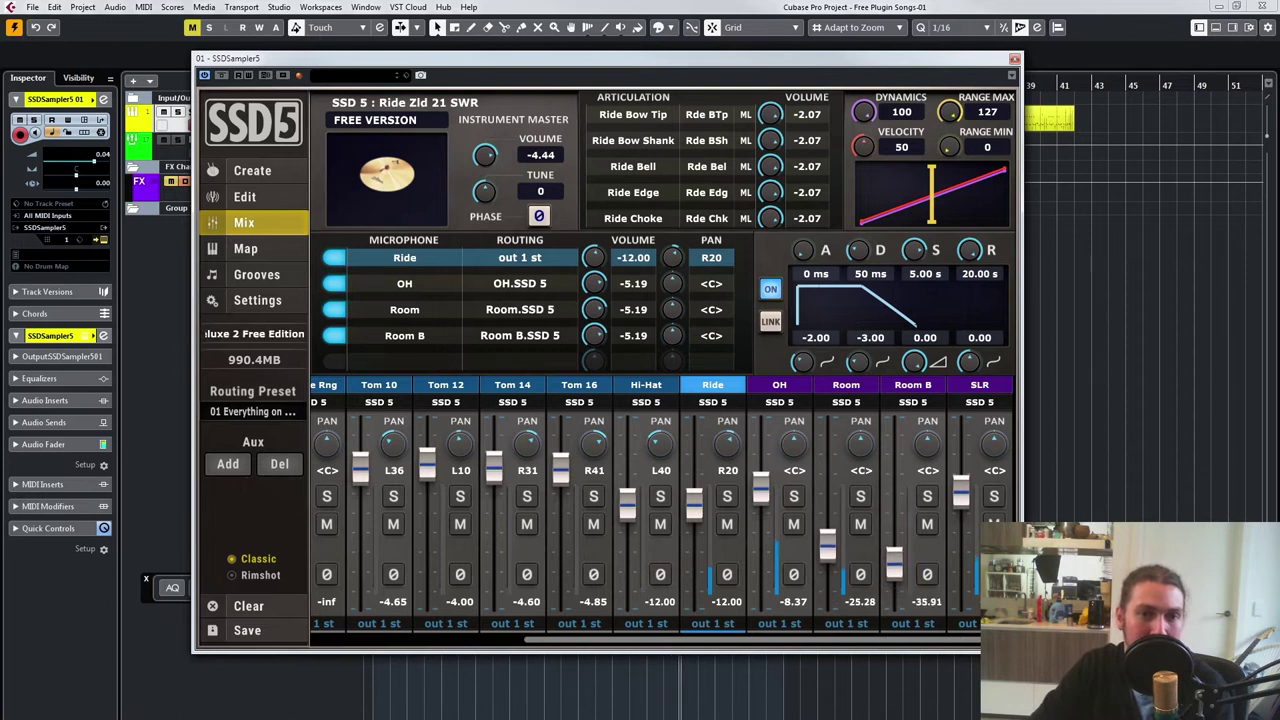
{"action": "left_click_drag", "start_coordinate": [760, 487], "coordinate": [760, 500]}
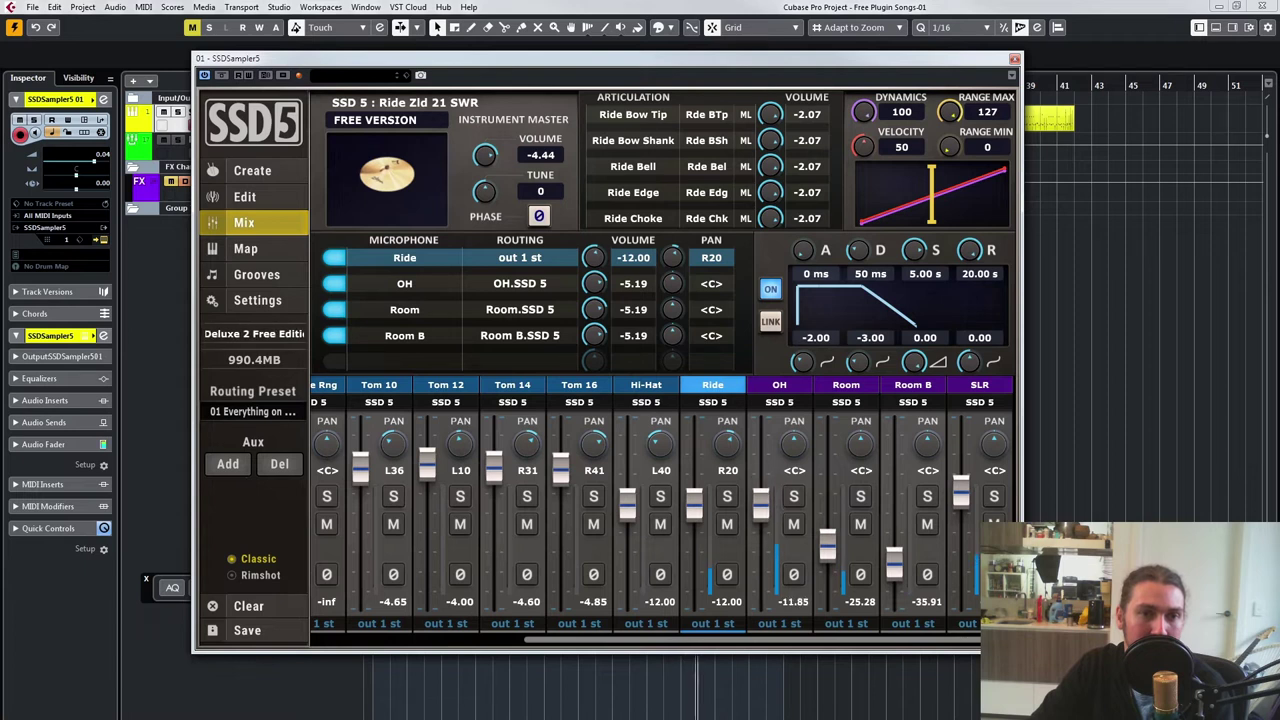
Step: Rebalance the close mics: Kick In about -3.02, Kick Out about -27.39, Snare Top about -9.16 and Snare Btm about -3.47
{"action": "left_click_drag", "start_coordinate": [740, 640], "coordinate": [530, 640]}
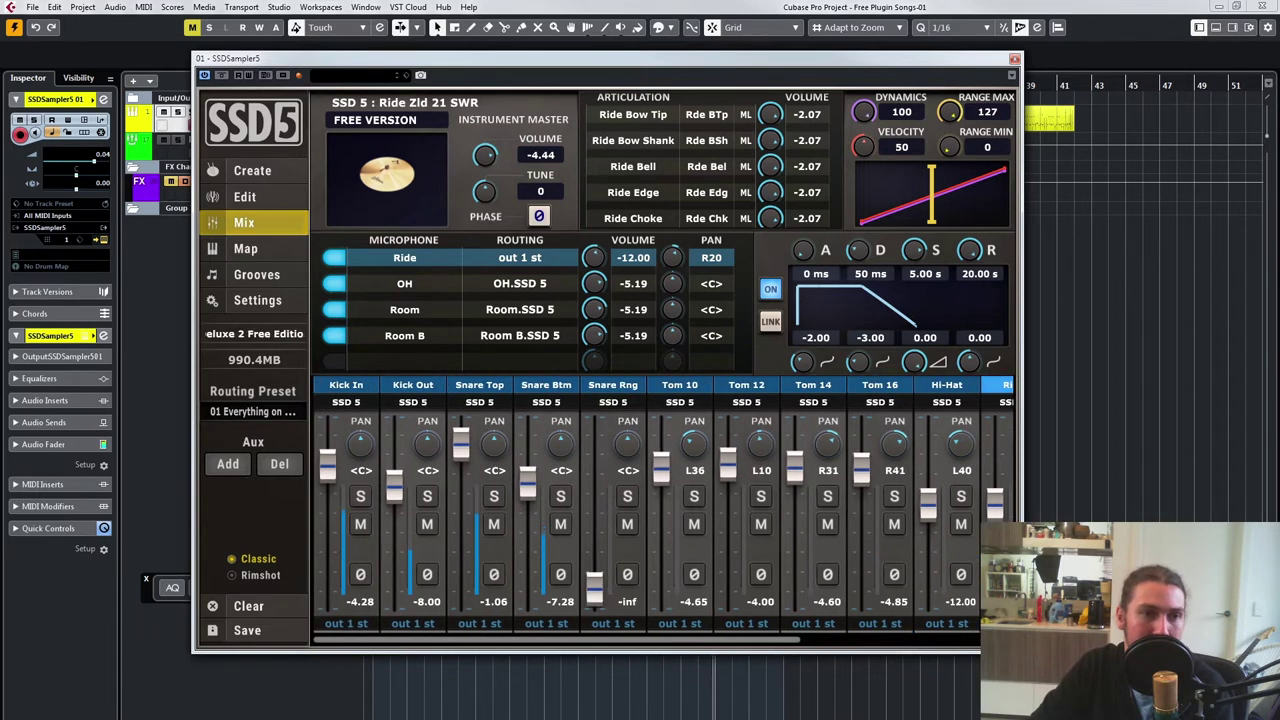
{"action": "left_click_drag", "start_coordinate": [394, 488], "coordinate": [394, 557]}
{"action": "left_click_drag", "start_coordinate": [460, 445], "coordinate": [460, 555]}
{"action": "left_click_drag", "start_coordinate": [527, 483], "coordinate": [527, 438]}
{"action": "left_click_drag", "start_coordinate": [460, 555], "coordinate": [460, 488]}
{"action": "left_click_drag", "start_coordinate": [527, 446], "coordinate": [527, 457]}
{"action": "left_click_drag", "start_coordinate": [460, 491], "coordinate": [460, 487]}
{"action": "left_click_drag", "start_coordinate": [527, 457], "coordinate": [527, 460]}
{"action": "left_click_drag", "start_coordinate": [460, 487], "coordinate": [460, 492]}
{"action": "left_click_drag", "start_coordinate": [394, 558], "coordinate": [394, 548]}
{"action": "left_click_drag", "start_coordinate": [327, 463], "coordinate": [327, 453]}
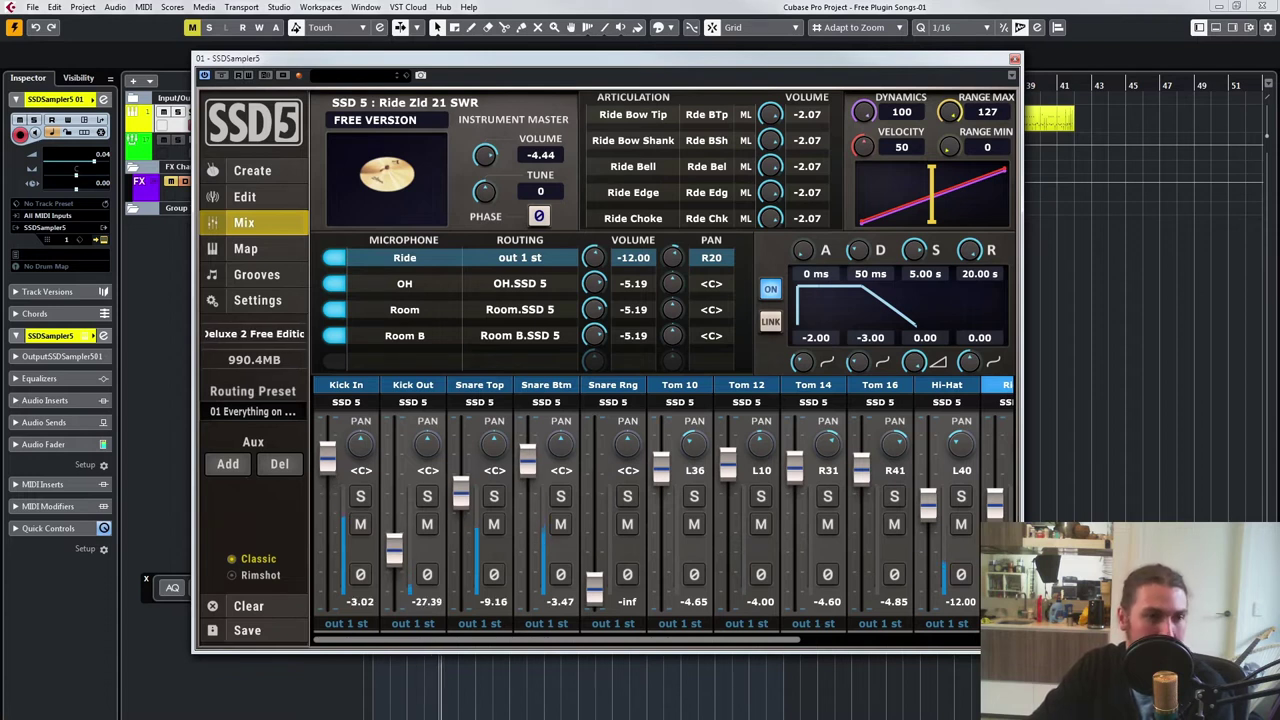
Step: Raise the Hi-Hat to about -5.03, lower OH to about -14.34 and pull the SLR channel down to near its minimum
{"action": "left_click_drag", "start_coordinate": [557, 640], "coordinate": [767, 640]}
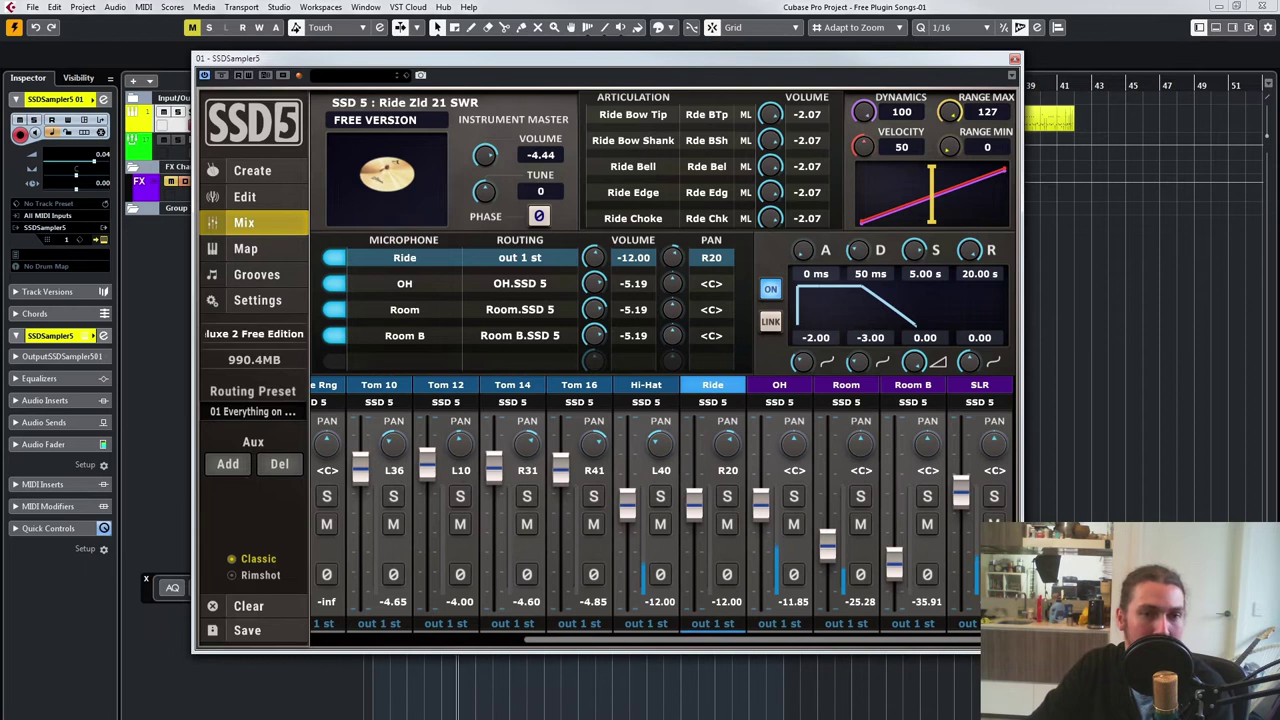
{"action": "left_click_drag", "start_coordinate": [627, 505], "coordinate": [627, 465]}
{"action": "left_click_drag", "start_coordinate": [760, 504], "coordinate": [760, 512]}
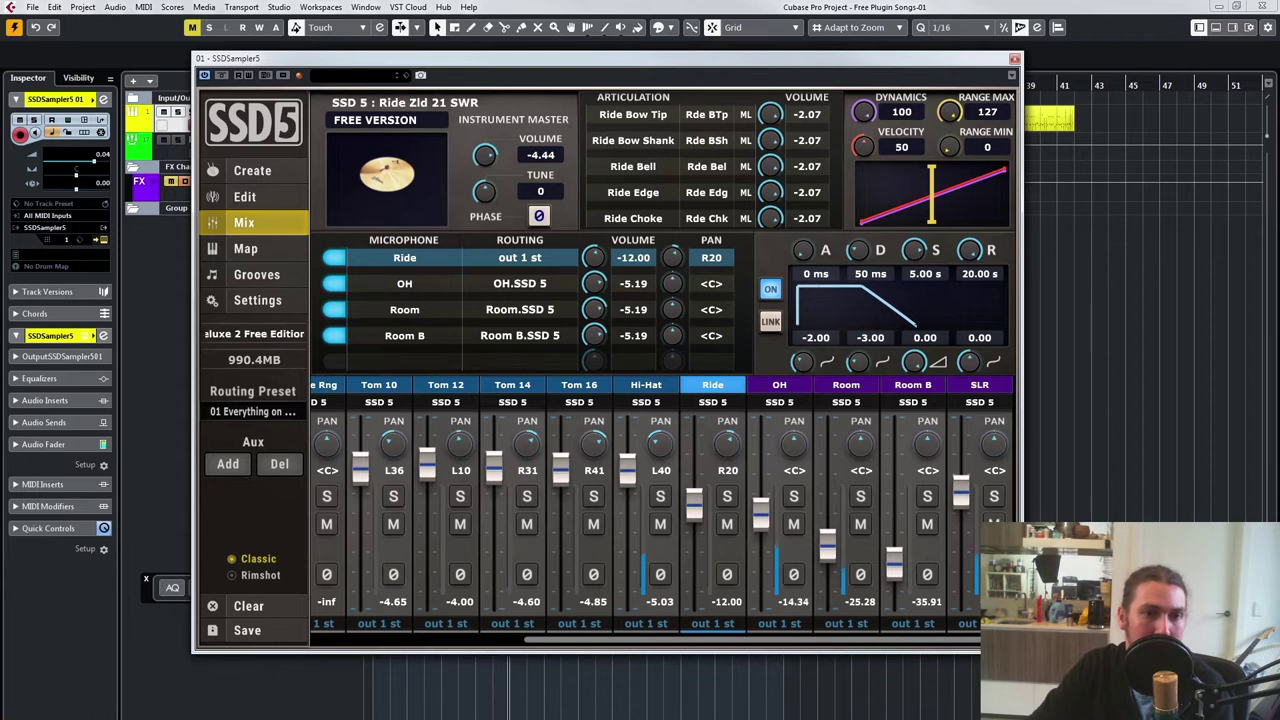
{"action": "left_click_drag", "start_coordinate": [960, 488], "coordinate": [960, 582]}
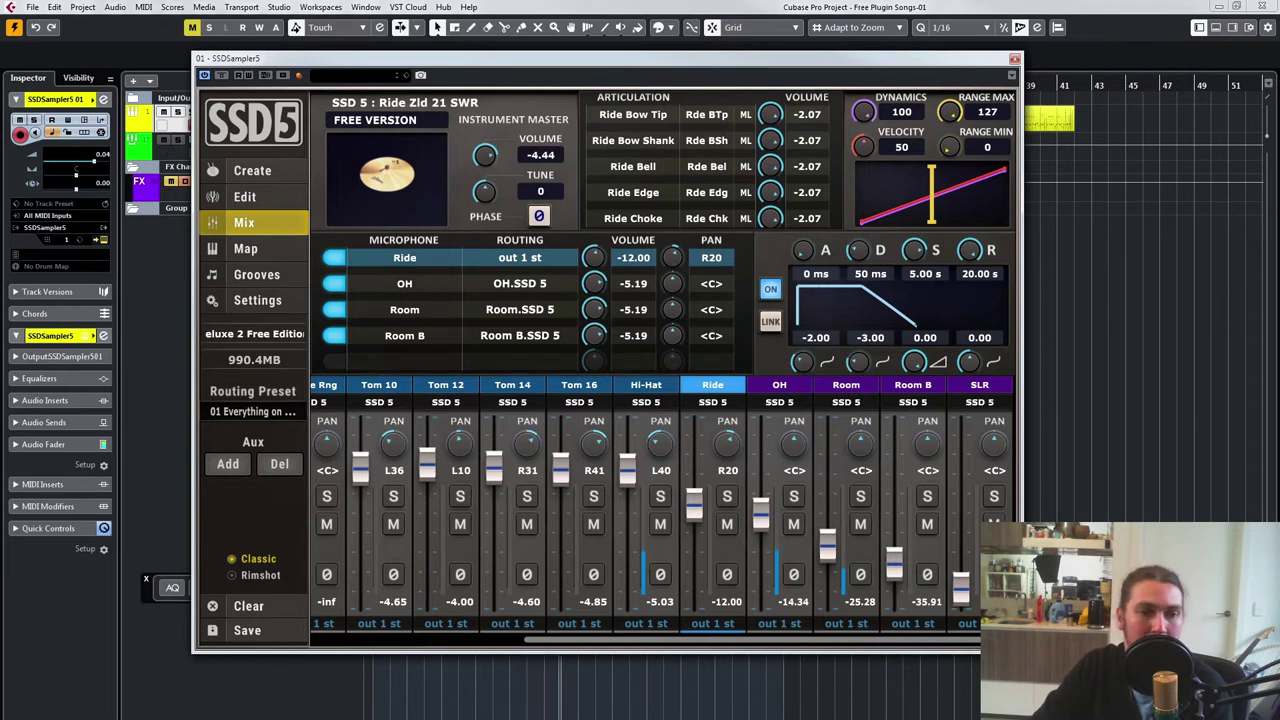
Step: Pan the Room channel to L100 and Room B to R100, and raise Room B to about -3.68
{"action": "left_click_drag", "start_coordinate": [766, 640], "coordinate": [556, 640]}
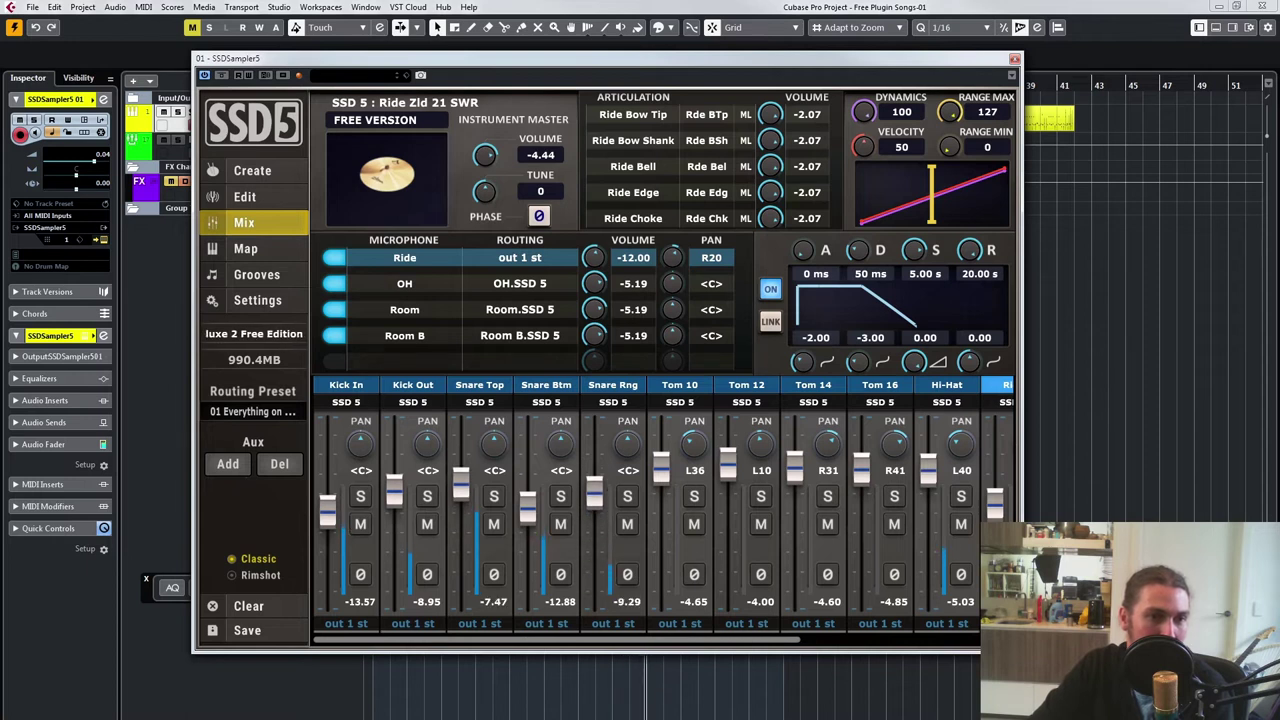
{"action": "left_click_drag", "start_coordinate": [590, 640], "coordinate": [800, 640]}
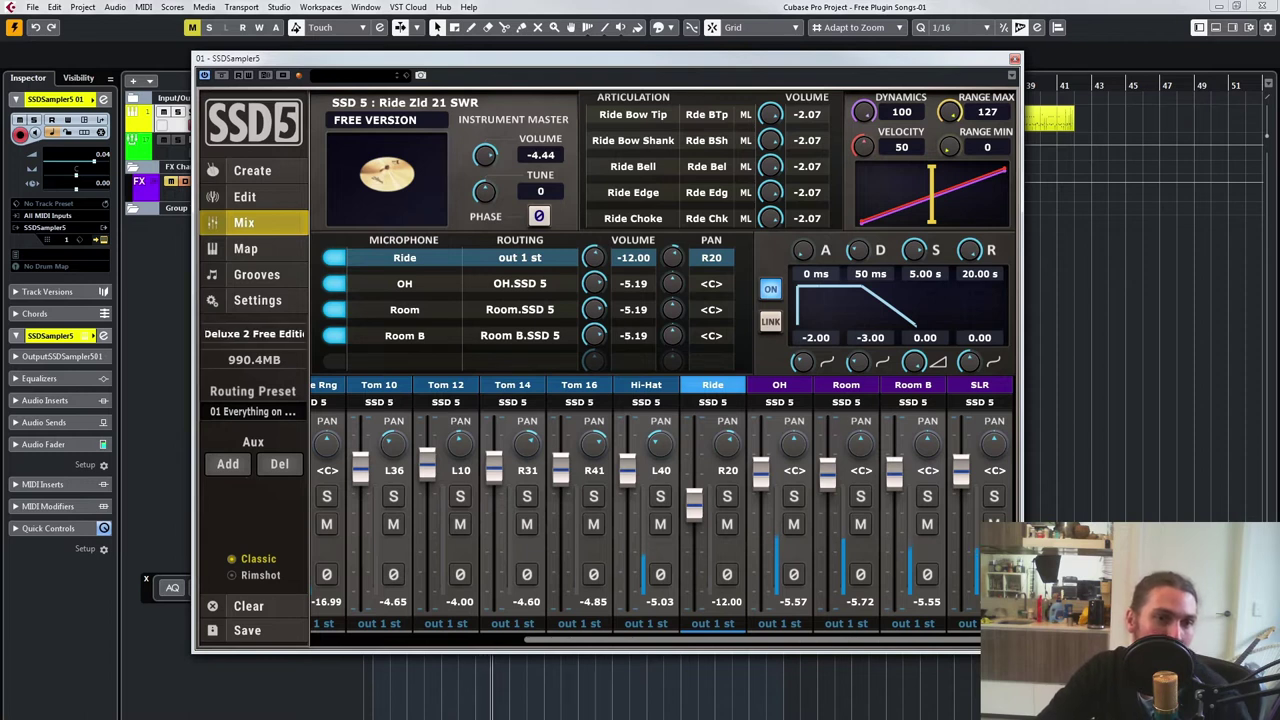
{"action": "left_click_drag", "start_coordinate": [860, 445], "coordinate": [860, 530]}
{"action": "left_click_drag", "start_coordinate": [927, 445], "coordinate": [927, 360]}
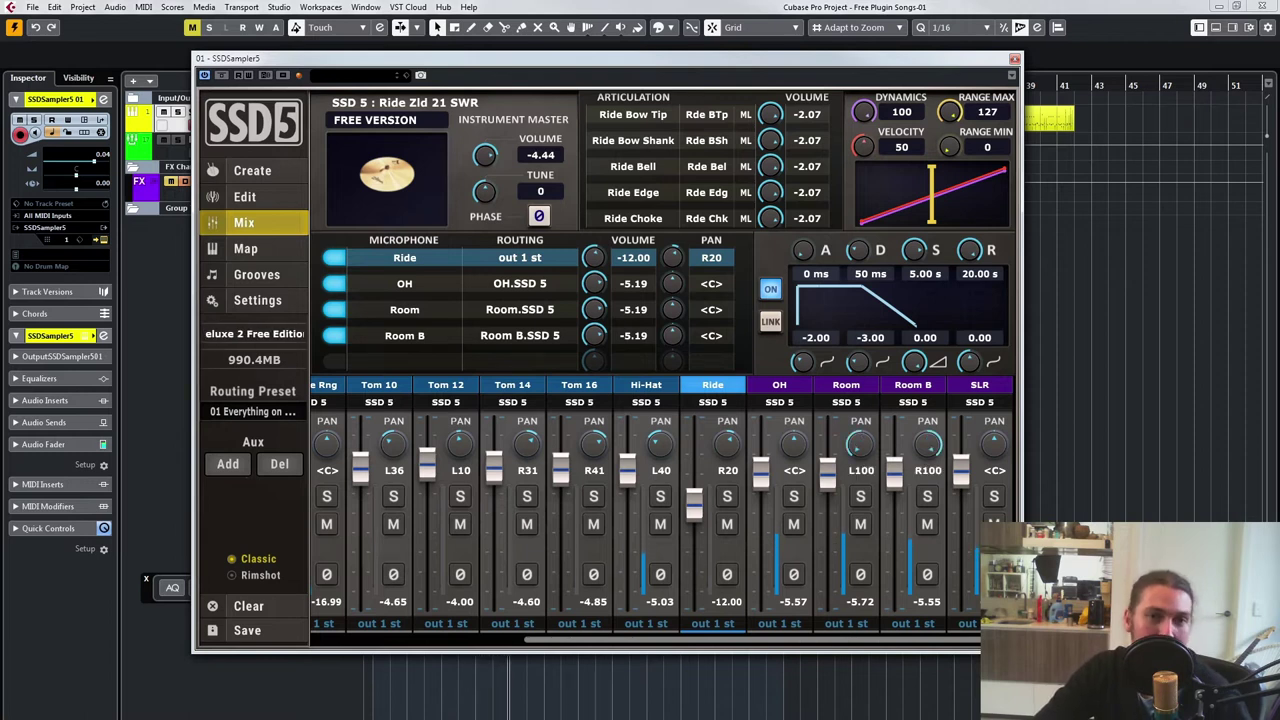
{"action": "left_click_drag", "start_coordinate": [894, 473], "coordinate": [894, 462]}
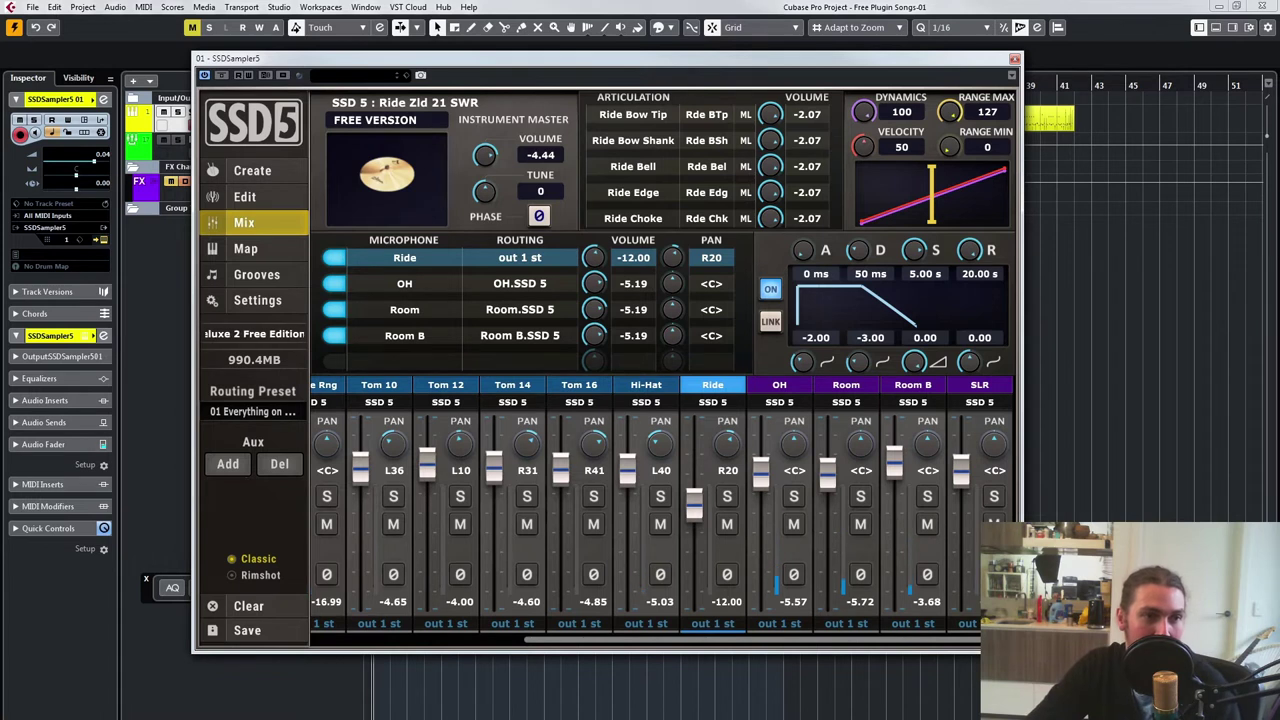
Step: Examine the mixer's available routing presets without changing the current one
{"action": "left_click", "coordinate": [253, 411]}
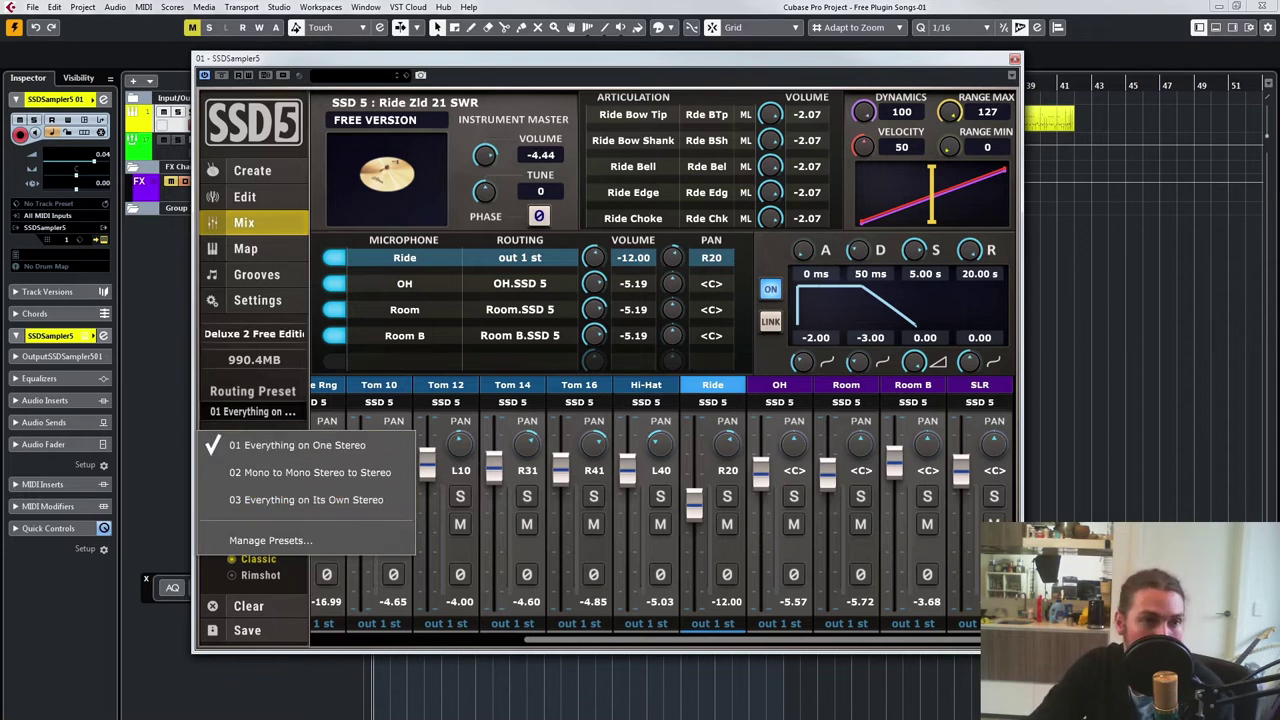
{"action": "key", "text": "Escape"}
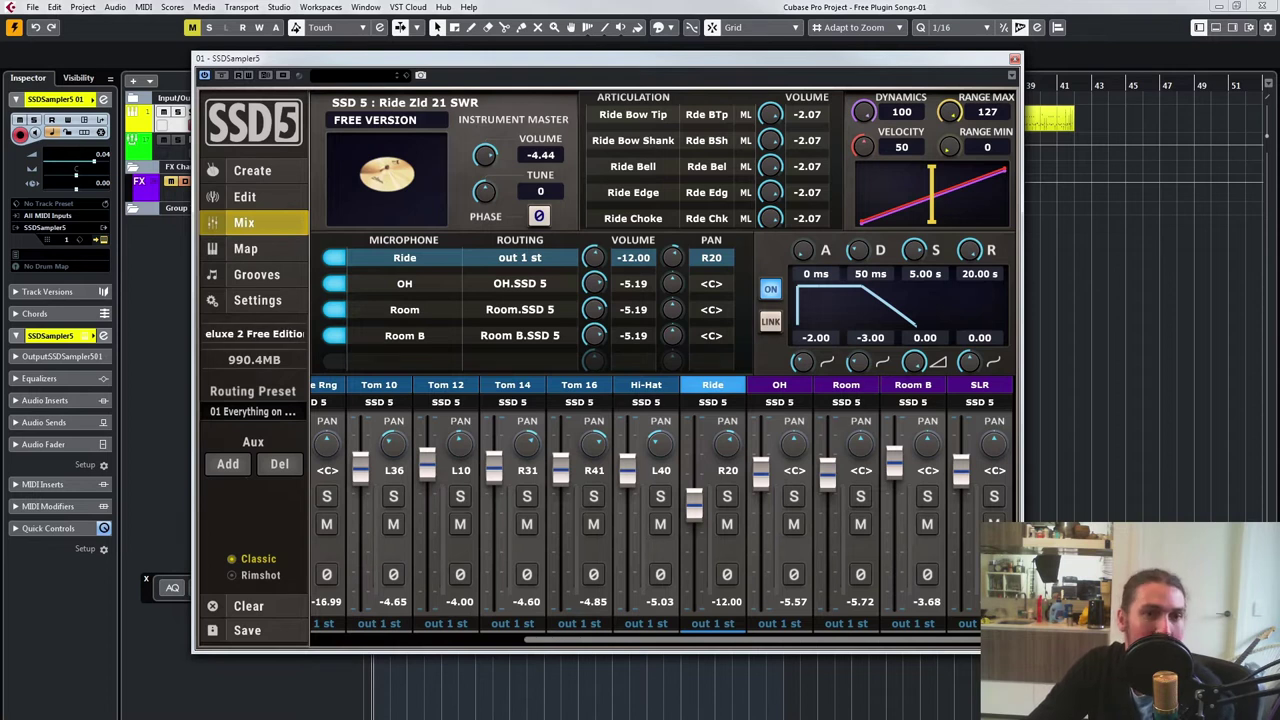
Step: Lower the OH, Room, Room B and SLR channel faders in the sampler's mixer
{"action": "left_click_drag", "start_coordinate": [827, 474], "coordinate": [827, 500]}
{"action": "left_click_drag", "start_coordinate": [761, 474], "coordinate": [827, 510]}
{"action": "left_click_drag", "start_coordinate": [894, 461], "coordinate": [894, 510]}
{"action": "left_click_drag", "start_coordinate": [961, 471], "coordinate": [961, 502]}
Step: Set Snare Top to about -4.94, Snare Btm to -9.43 and Kick In to -4.43, and pull Snare Rng down to -inf
{"action": "left_click_drag", "start_coordinate": [850, 639], "coordinate": [638, 639]}
{"action": "left_click_drag", "start_coordinate": [527, 508], "coordinate": [460, 470]}
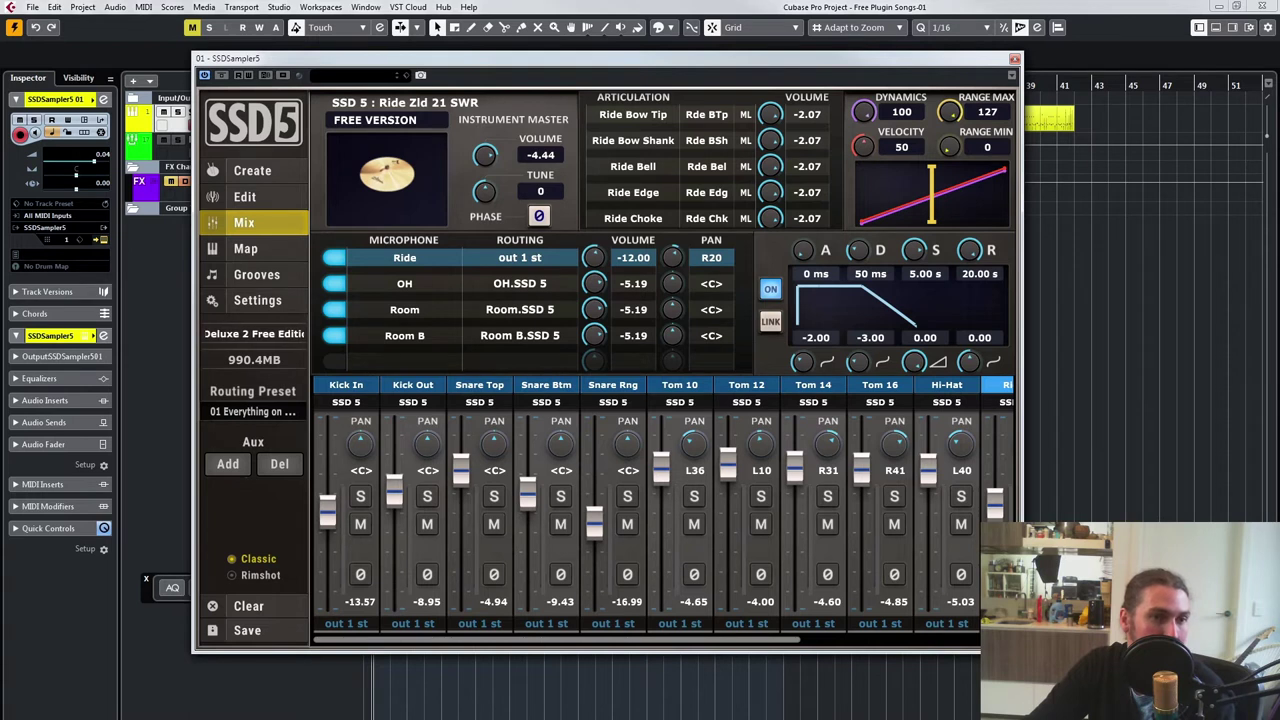
{"action": "left_click_drag", "start_coordinate": [594, 520], "coordinate": [594, 585]}
{"action": "left_click_drag", "start_coordinate": [327, 510], "coordinate": [327, 465]}
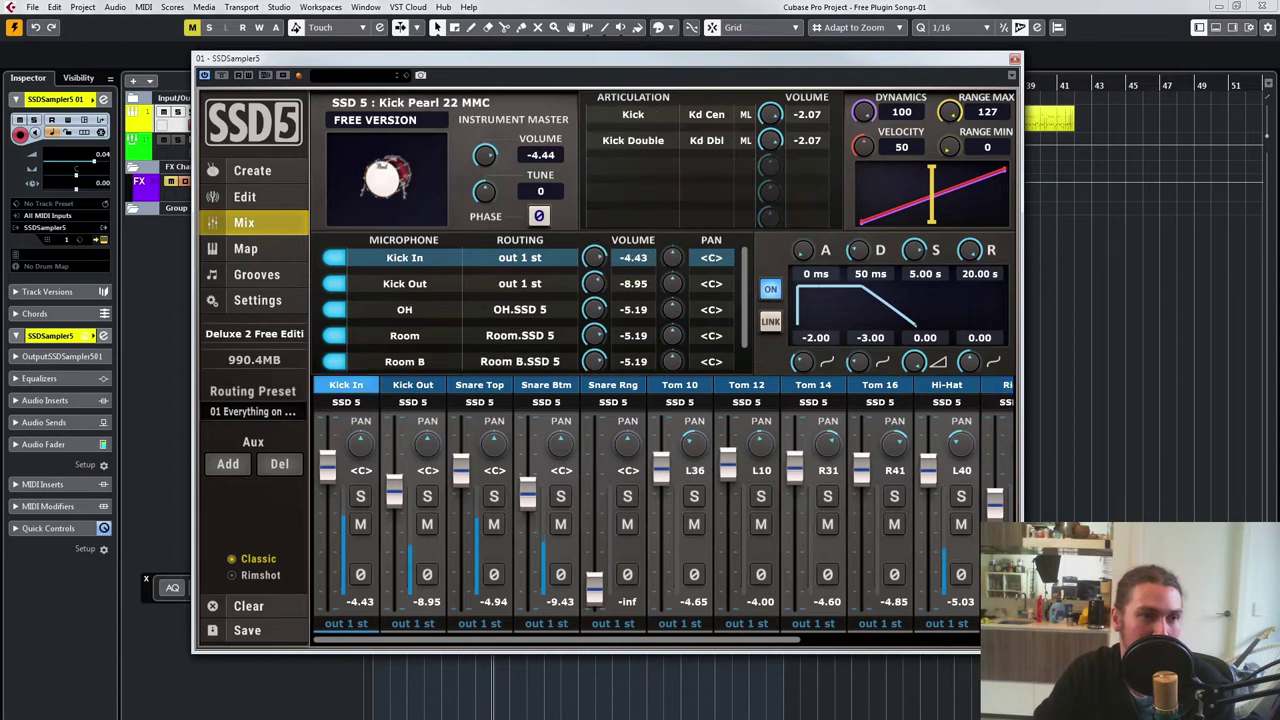
Step: Solo the Kick In and Kick Out channels and raise Kick Out to about -7.01
{"action": "left_click", "coordinate": [360, 497]}
{"action": "left_click", "coordinate": [427, 497]}
{"action": "left_click_drag", "start_coordinate": [394, 491], "coordinate": [394, 482]}
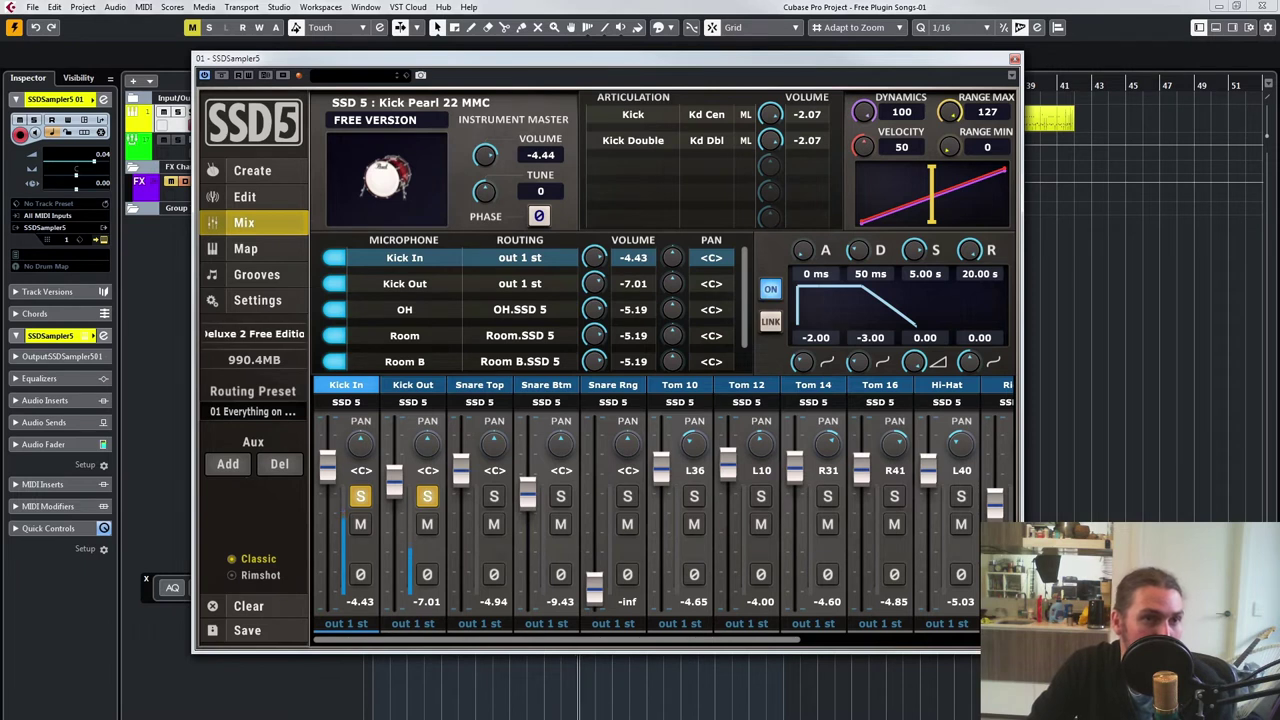
Step: Try the soloed kick's instrument master controls: toggle its phase, raise its volume to about -2.66 and vary its tuning
{"action": "left_click", "coordinate": [539, 216]}
{"action": "left_click", "coordinate": [539, 216]}
{"action": "left_click_drag", "start_coordinate": [485, 155], "coordinate": [484, 123]}
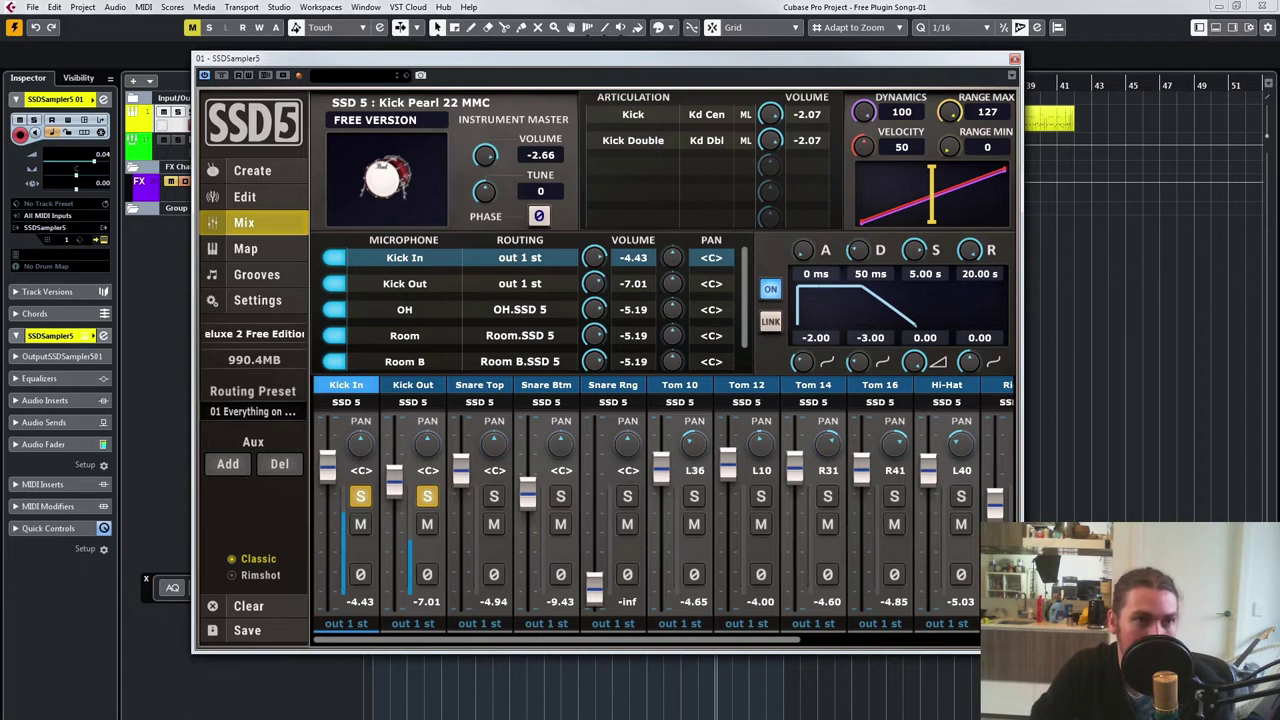
{"action": "left_click_drag", "start_coordinate": [485, 188], "coordinate": [484, 162]}
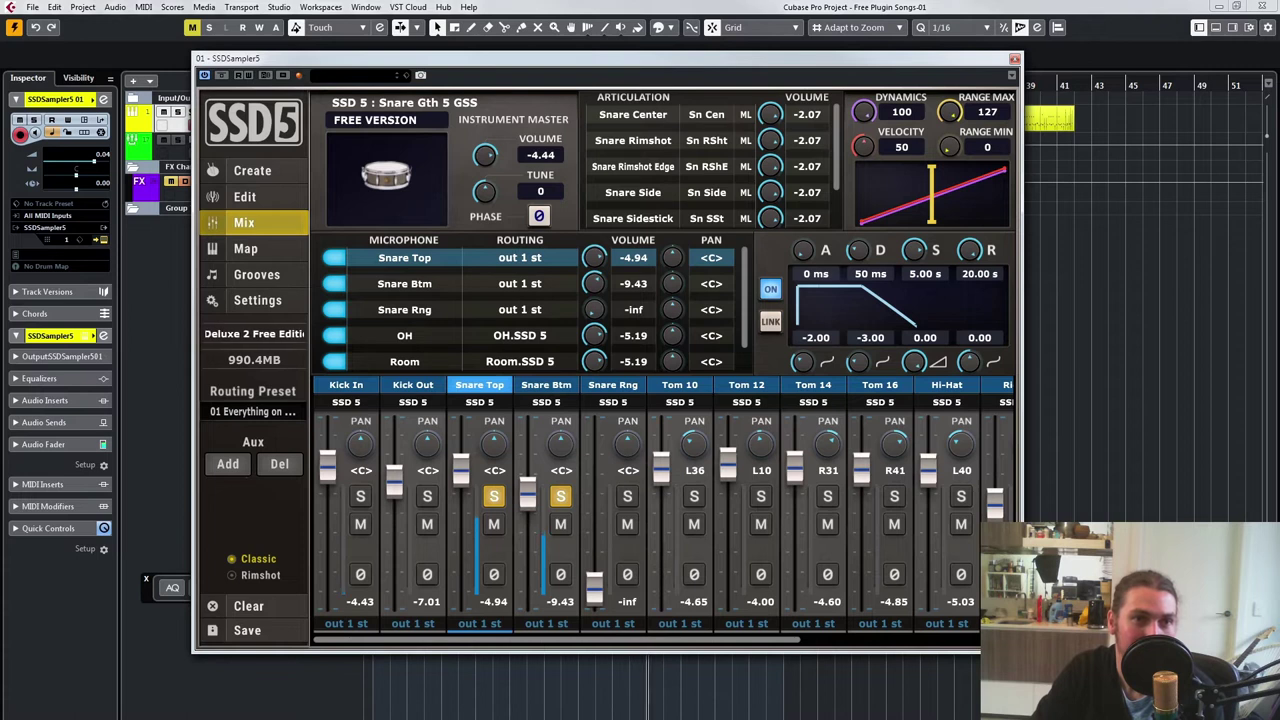
Step: Look through the articulations listed for the soloed snare
{"action": "scroll", "coordinate": [700, 166], "scroll_direction": "down", "scroll_amount": 3}
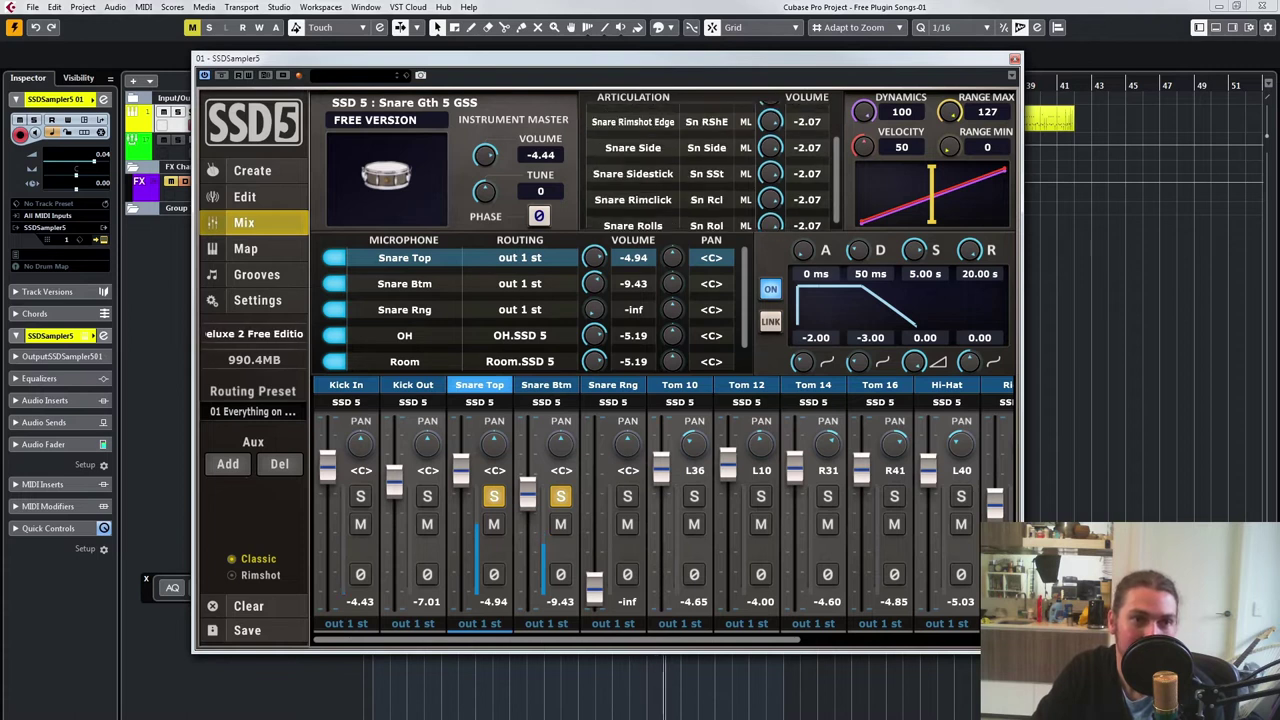
{"action": "scroll", "coordinate": [700, 165], "scroll_direction": "up", "scroll_amount": 2}
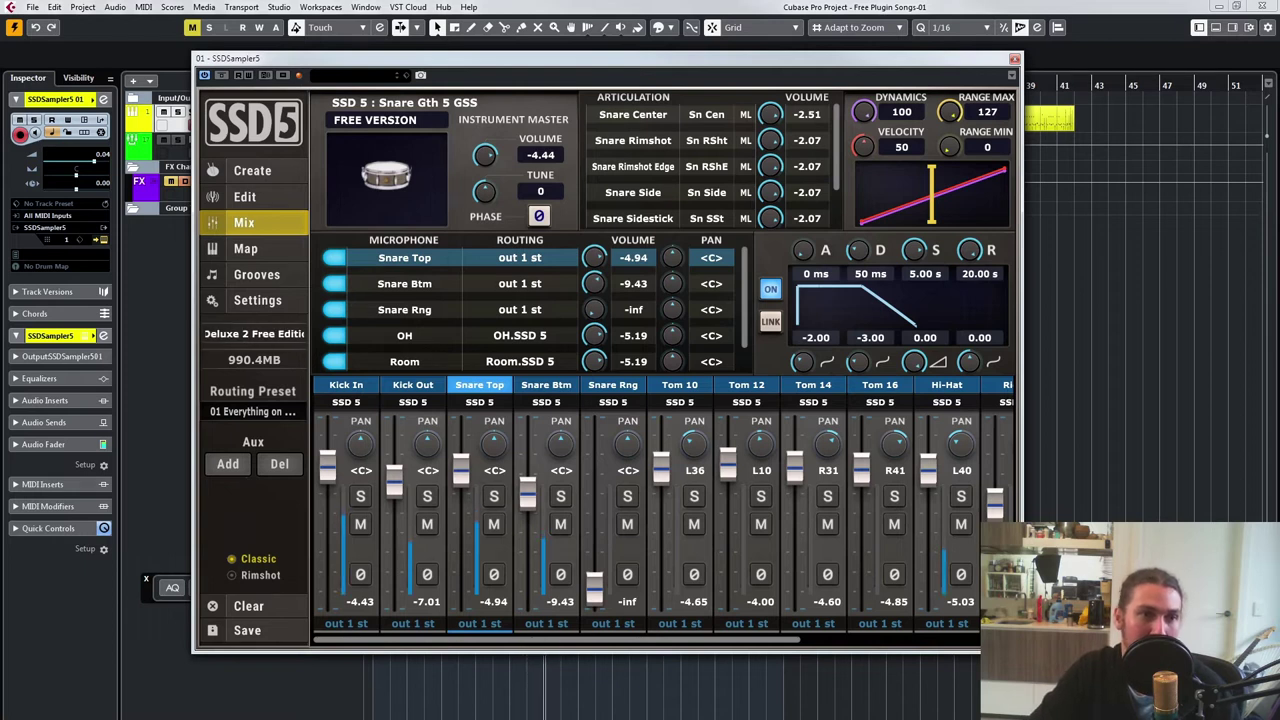
Step: Solo the Snare Top and Snare Btm channels and reduce the snare's Dynamics to 0
{"action": "left_click", "coordinate": [494, 497]}
{"action": "left_click", "coordinate": [561, 497]}
{"action": "left_click_drag", "start_coordinate": [864, 112], "coordinate": [864, 212]}
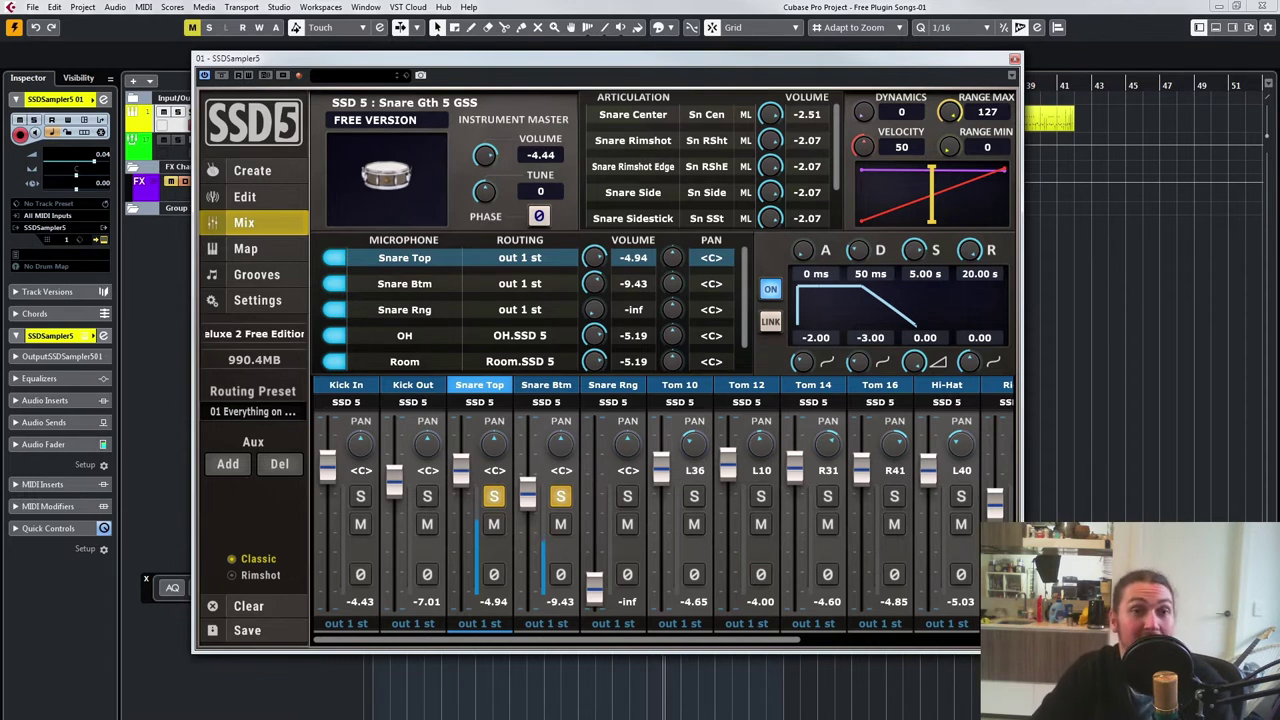
Step: Restore the snare's Dynamics to 100, unsolo Snare Btm and Snare Top, and play the full kit
{"action": "left_click_drag", "start_coordinate": [864, 112], "coordinate": [864, 12]}
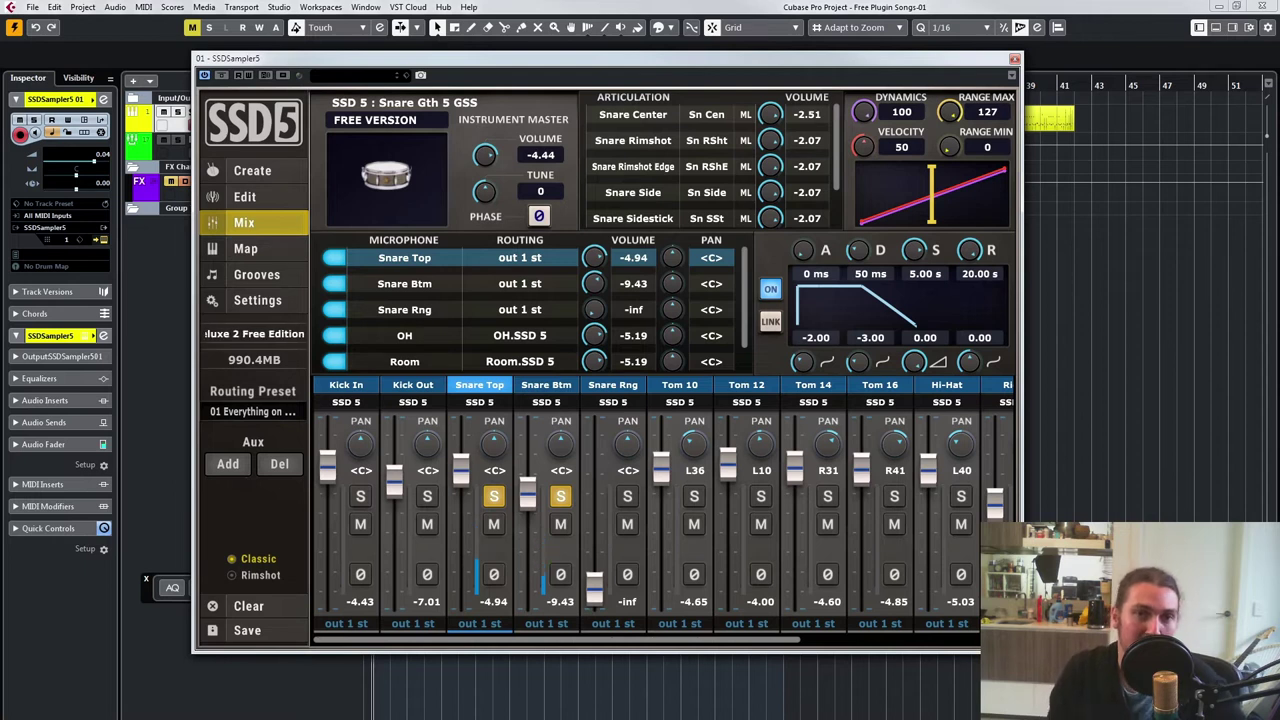
{"action": "left_click", "coordinate": [561, 497]}
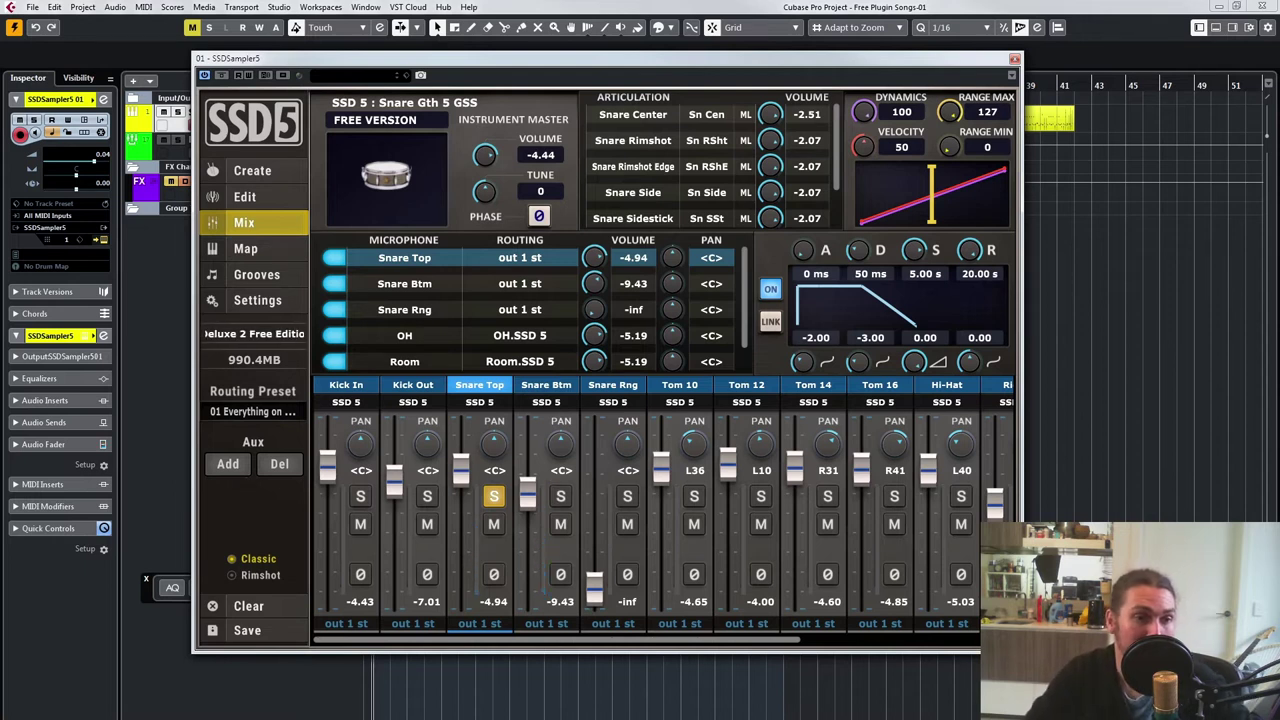
{"action": "left_click", "coordinate": [494, 497]}
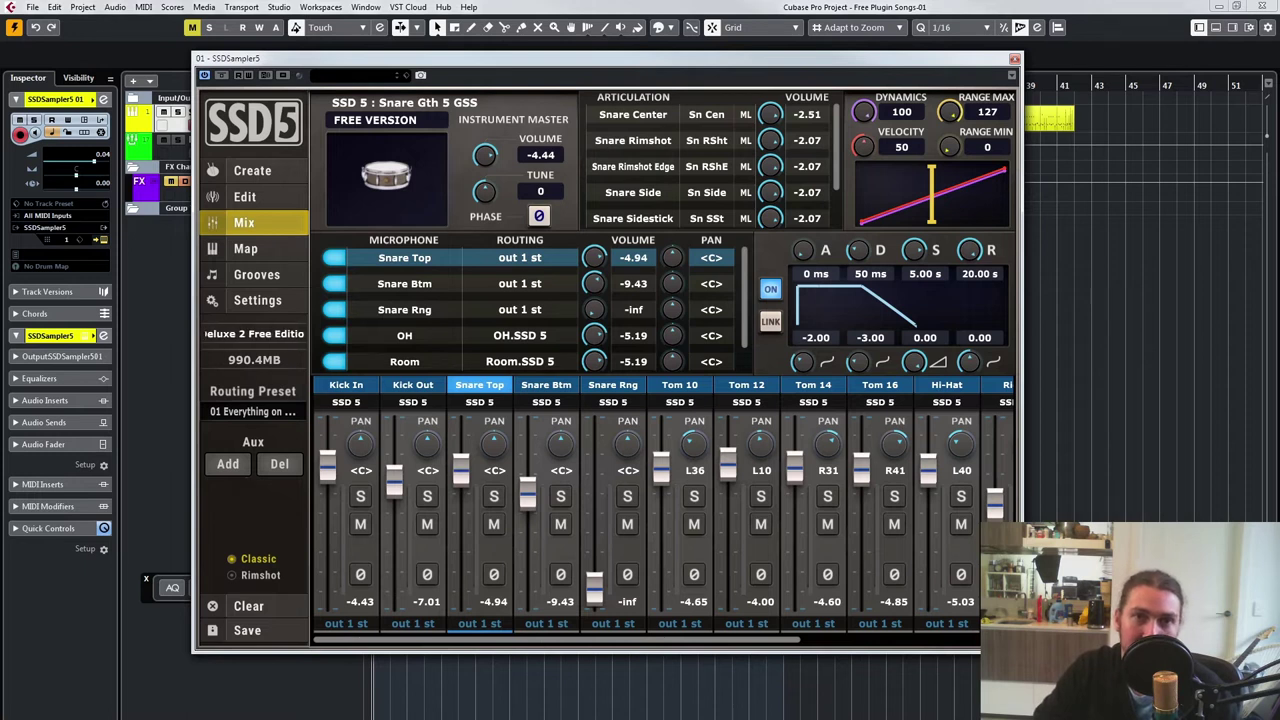
{"action": "key", "text": "space"}
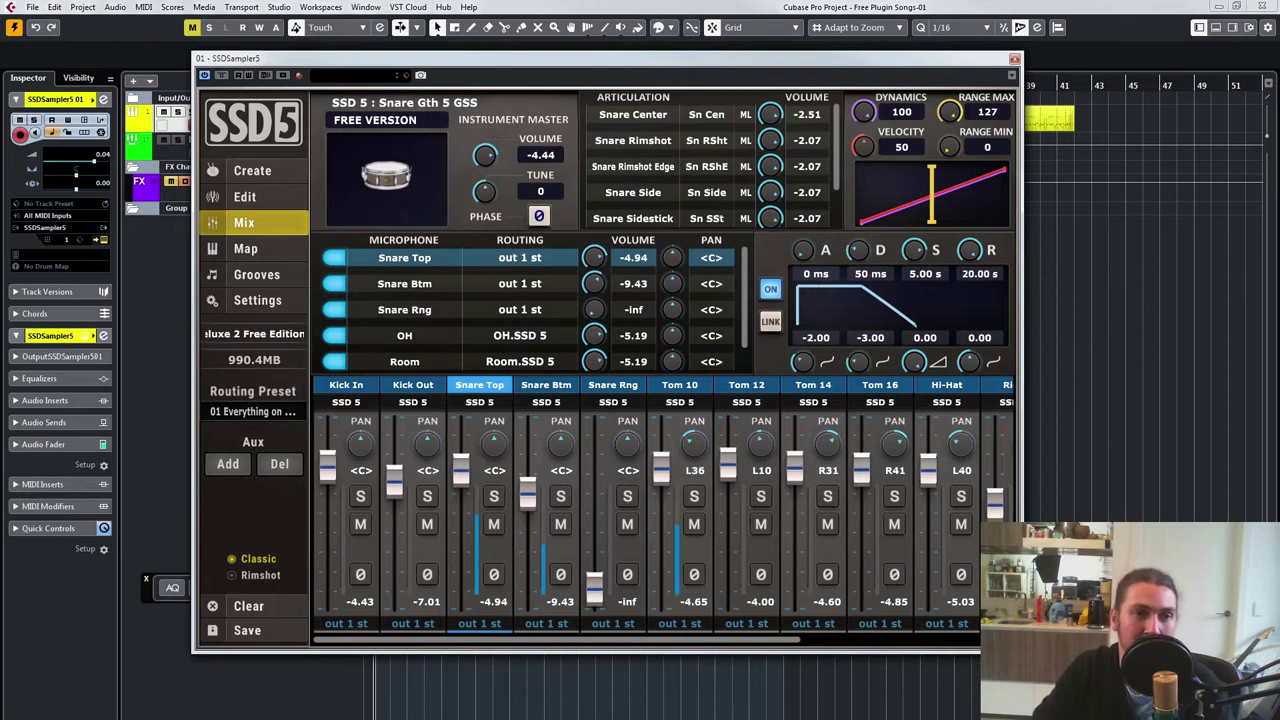
Step: Try the snare's range and velocity controls during playback, raising Range Min to 127 and returning it to 0
{"action": "left_click_drag", "start_coordinate": [949, 111], "coordinate": [949, 223]}
{"action": "left_click_drag", "start_coordinate": [950, 170], "coordinate": [949, 103]}
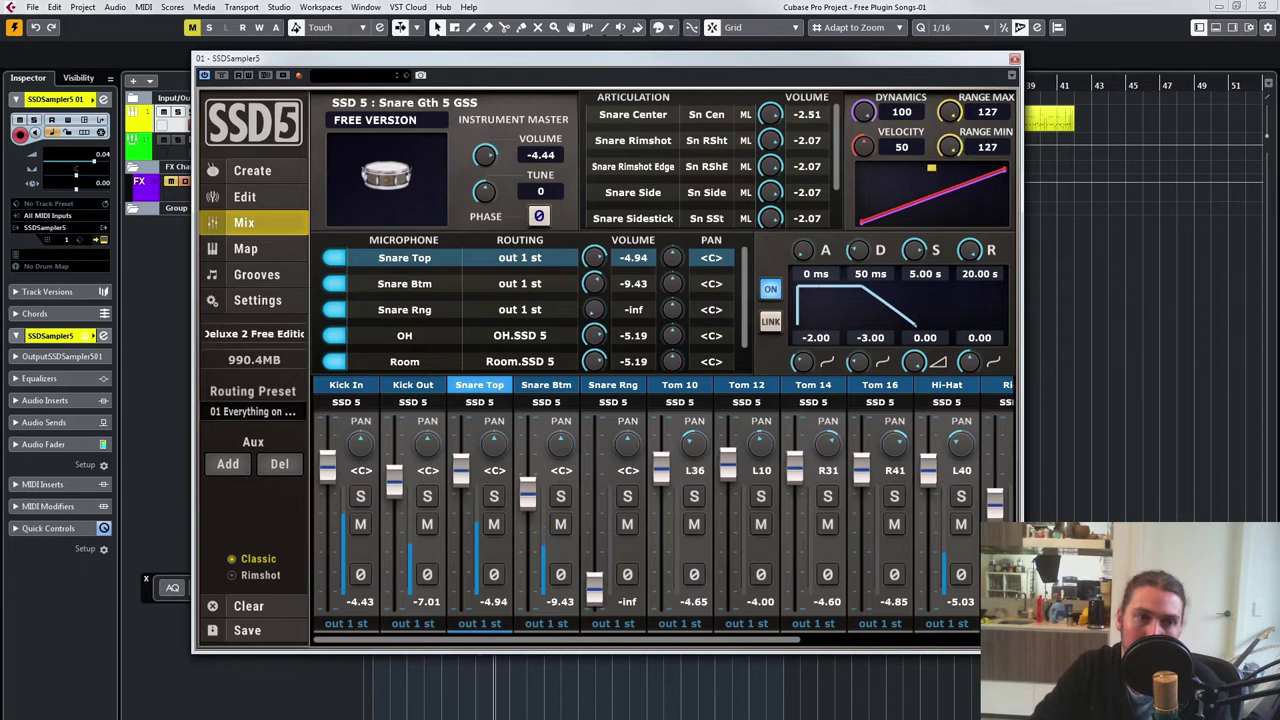
{"action": "left_click_drag", "start_coordinate": [949, 103], "coordinate": [949, 146]}
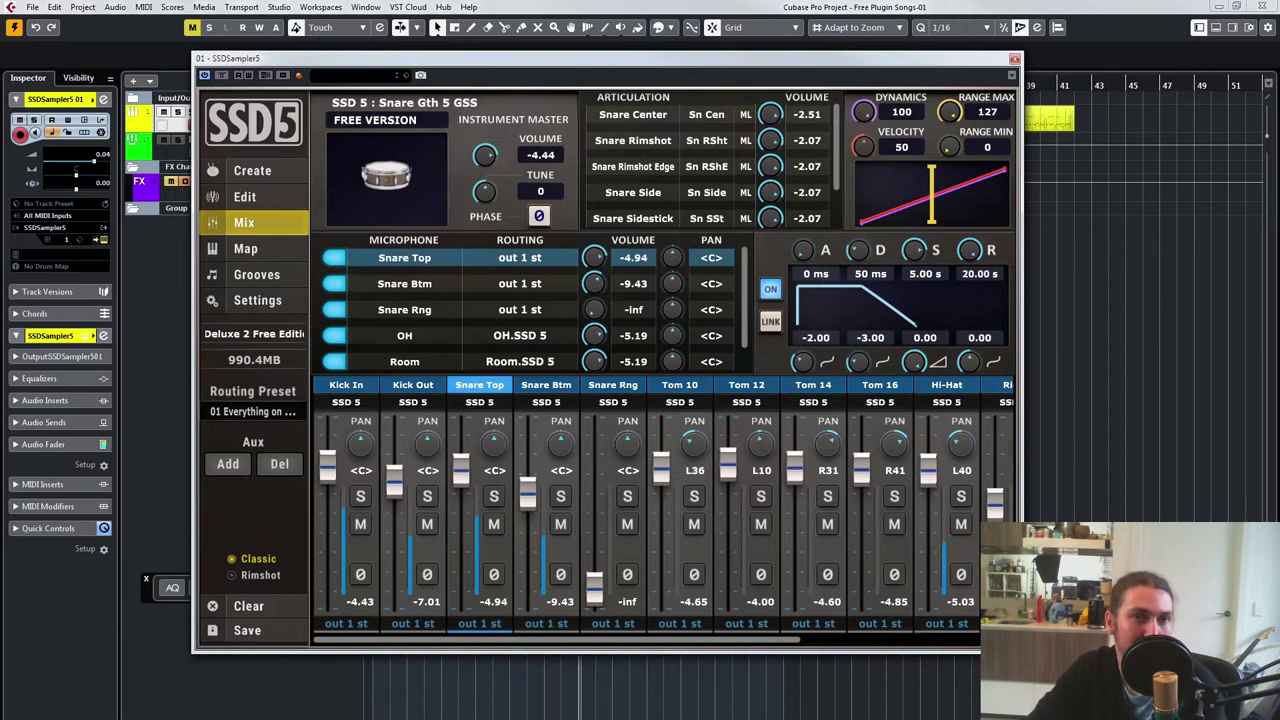
{"action": "left_click_drag", "start_coordinate": [864, 146], "coordinate": [864, 96]}
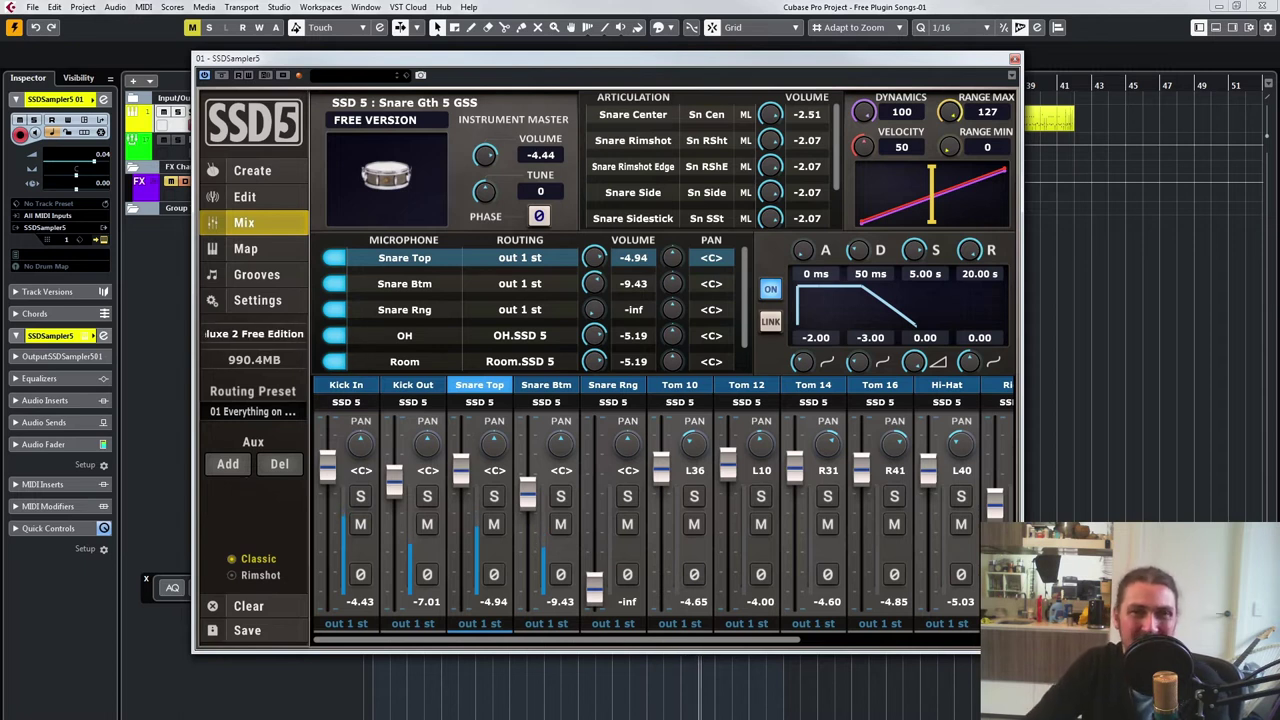
Step: Solo the Ride channel and raise its volume to -4.48
{"action": "left_click_drag", "start_coordinate": [556, 640], "coordinate": [750, 640]}
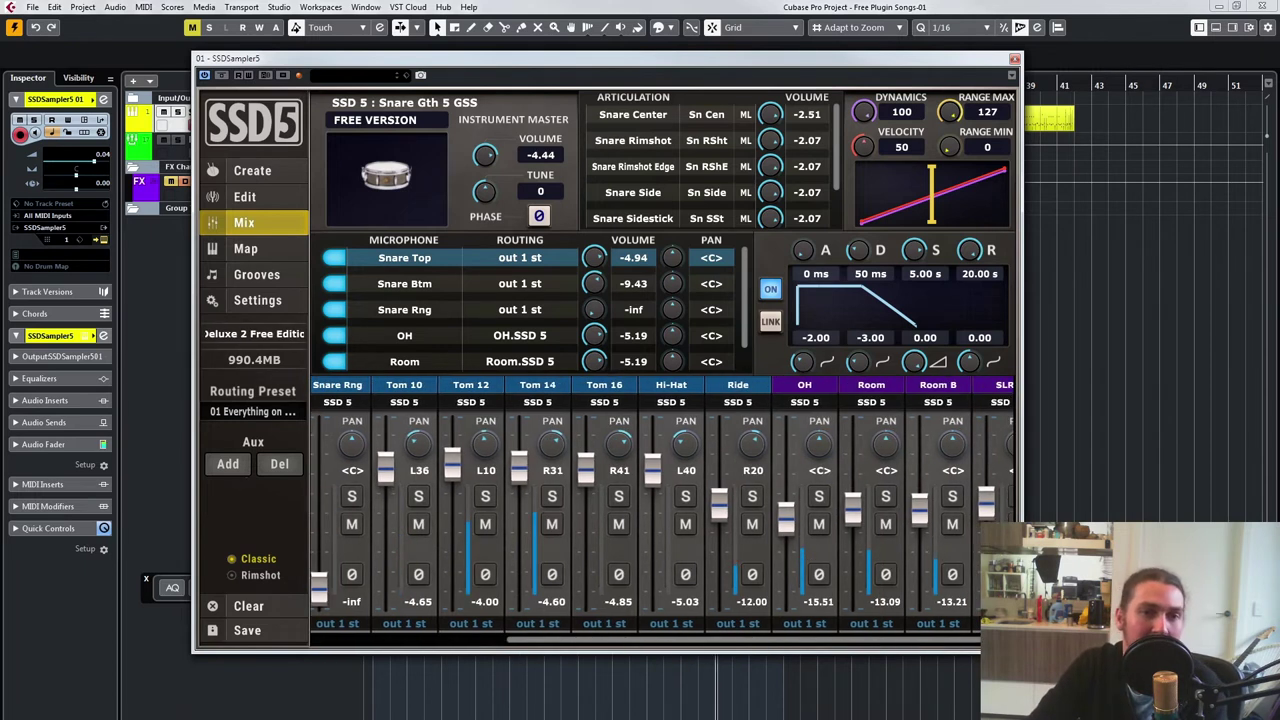
{"action": "left_click", "coordinate": [752, 497]}
{"action": "left_click_drag", "start_coordinate": [719, 502], "coordinate": [719, 462]}
Step: Vary the snare's Velocity between 0 and 100 during playback, set it to 55, and unsolo the Ride channel
{"action": "left_click_drag", "start_coordinate": [864, 146], "coordinate": [864, 202]}
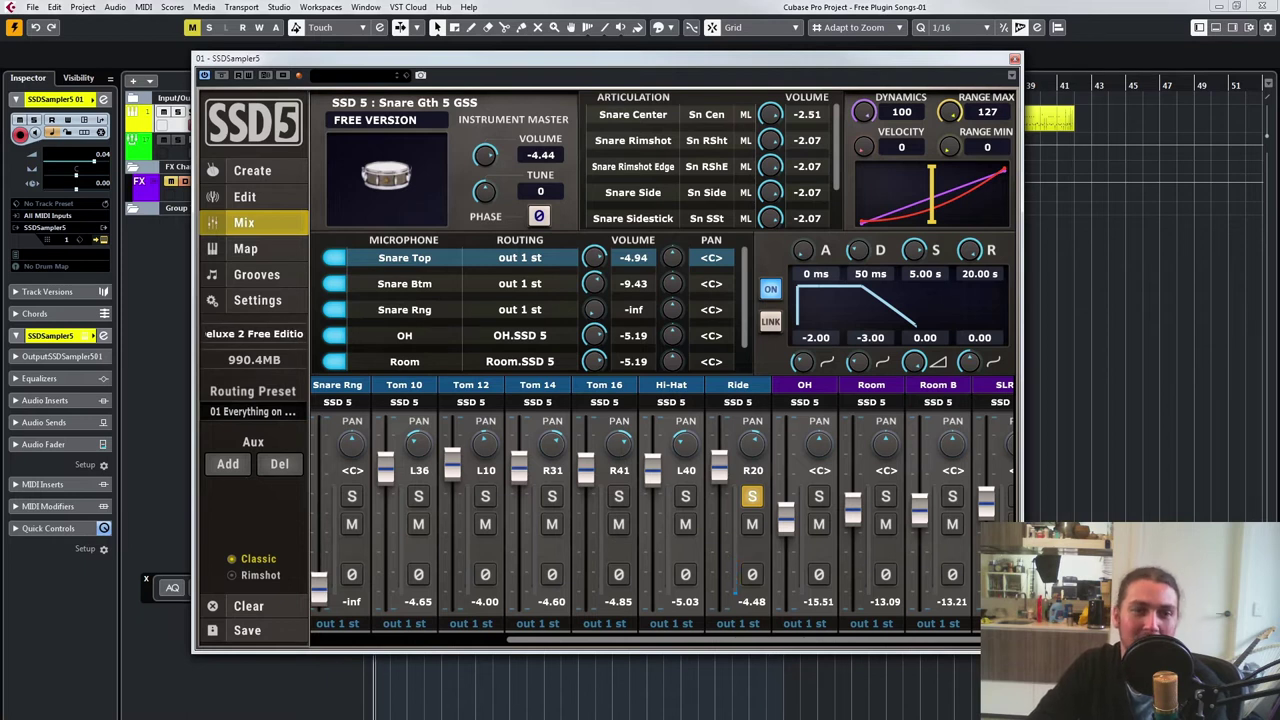
{"action": "left_click_drag", "start_coordinate": [640, 58], "coordinate": [588, 42]}
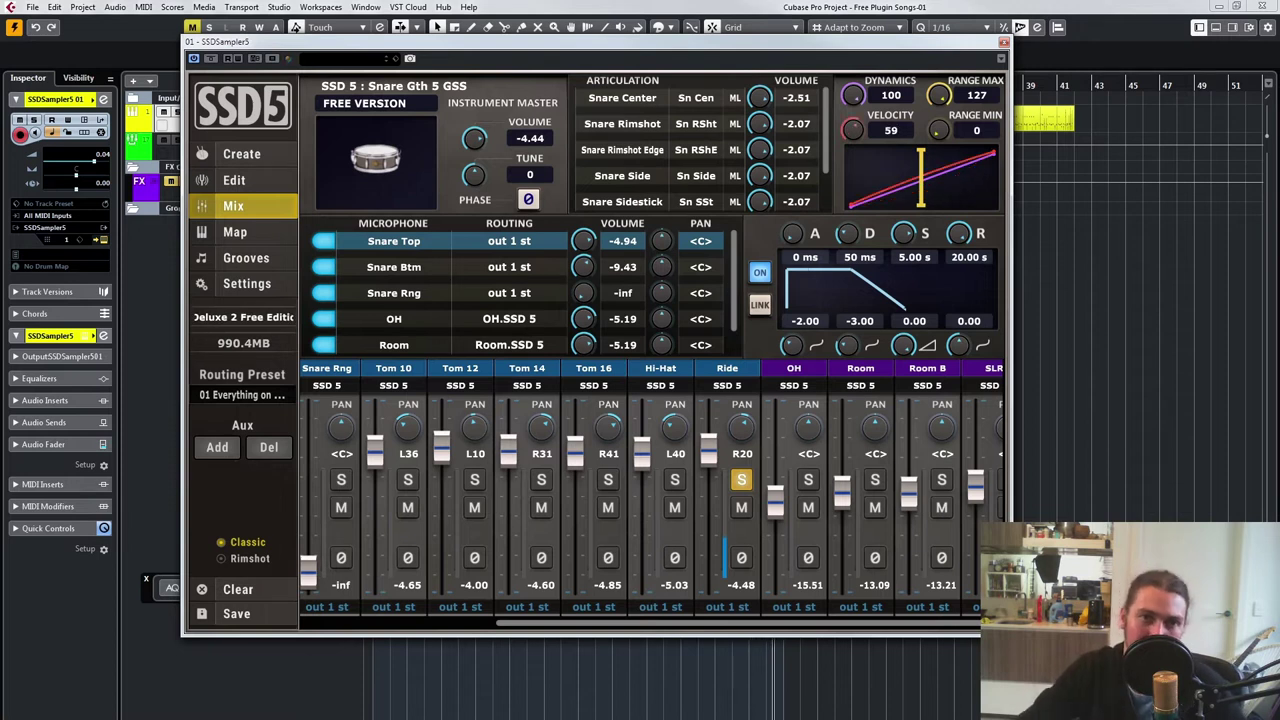
{"action": "left_click_drag", "start_coordinate": [600, 42], "coordinate": [592, 164]}
{"action": "left_click", "coordinate": [649, 87]}
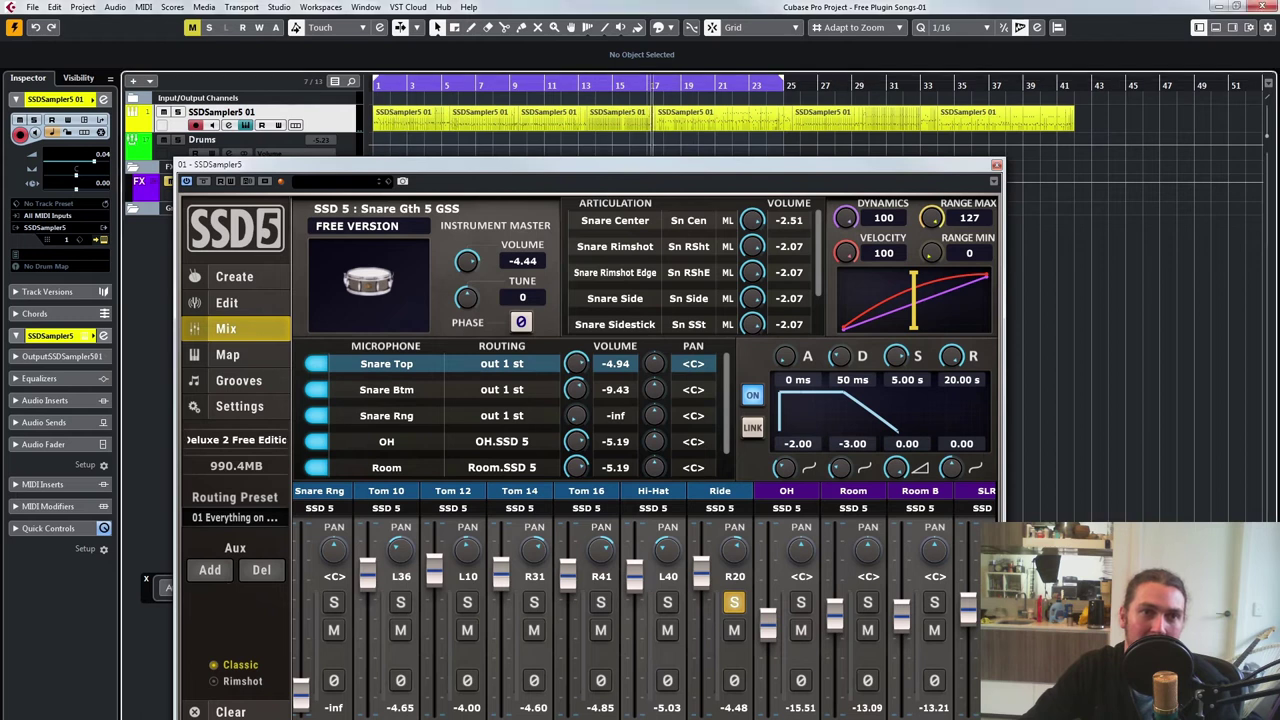
{"action": "left_click_drag", "start_coordinate": [620, 164], "coordinate": [586, 82]}
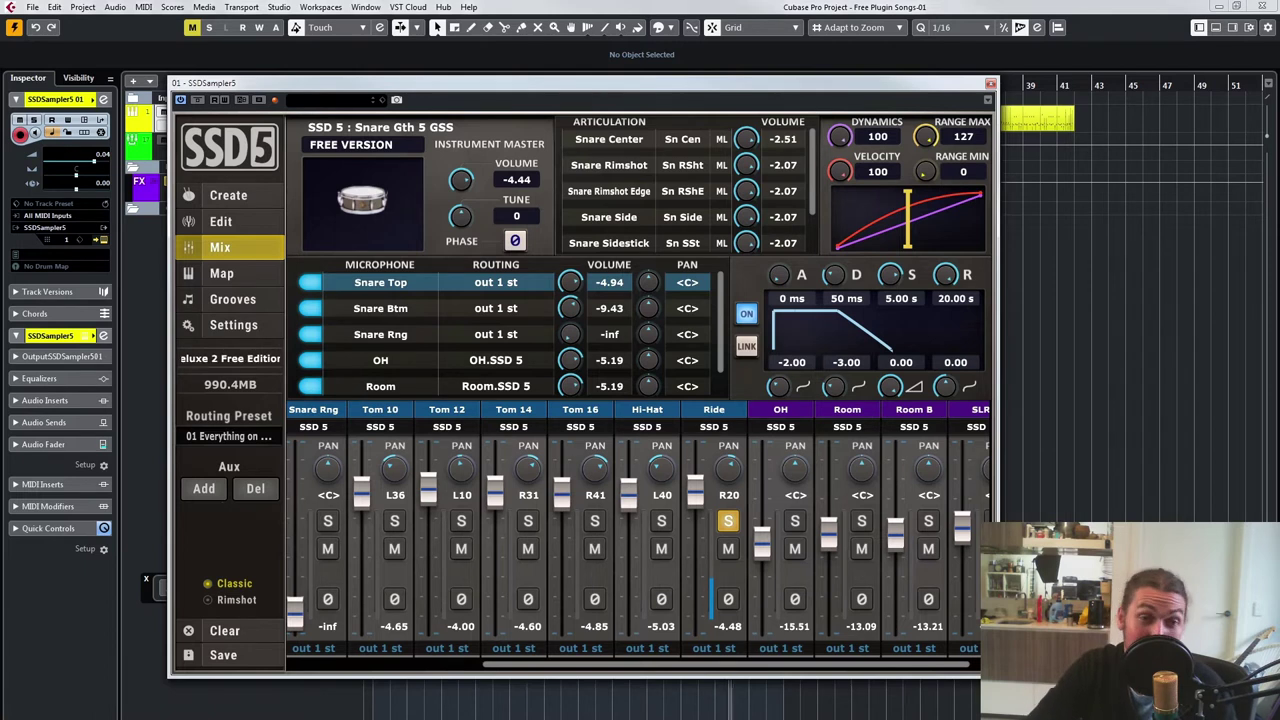
{"action": "left_click_drag", "start_coordinate": [700, 83], "coordinate": [717, 41]}
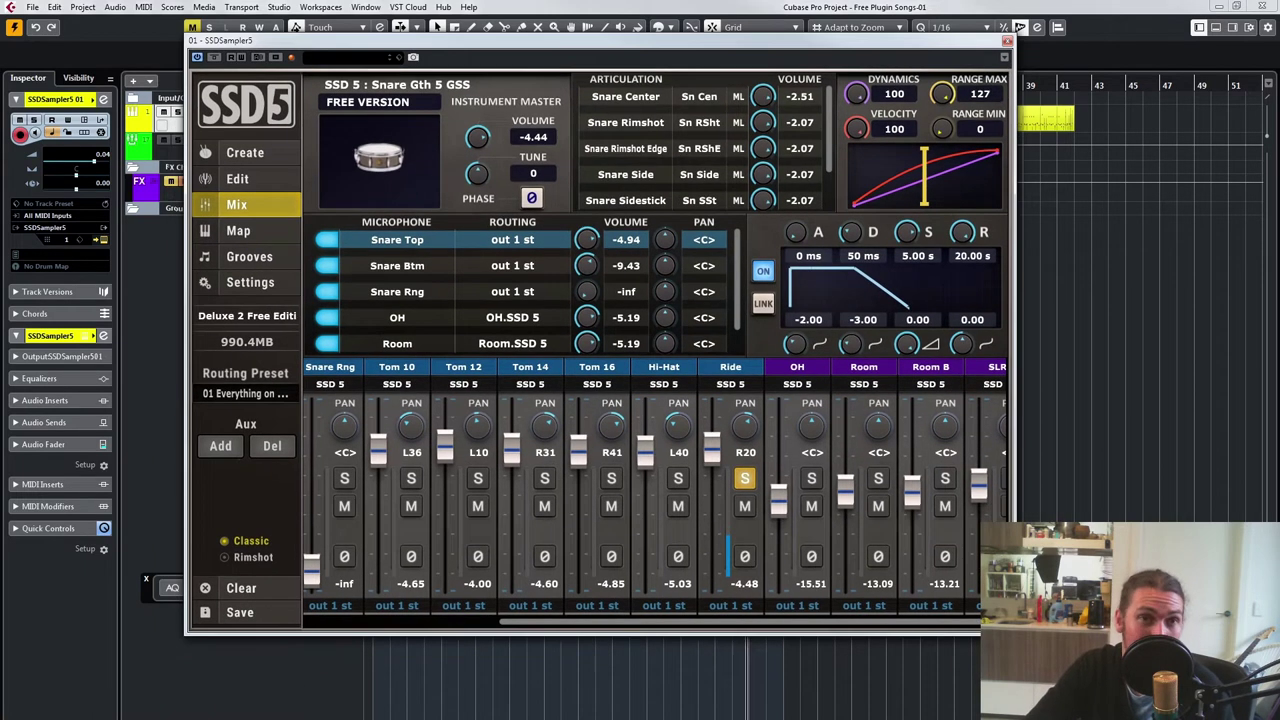
{"action": "left_click_drag", "start_coordinate": [857, 128], "coordinate": [857, 171]}
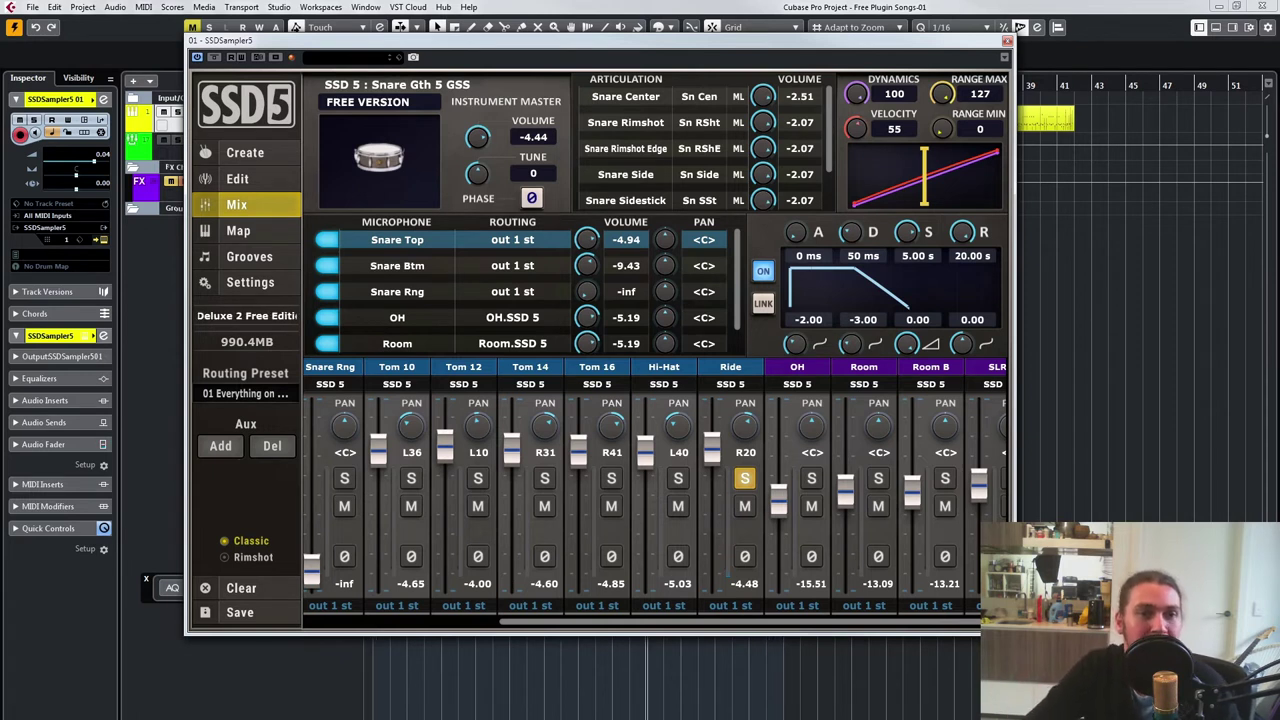
{"action": "left_click", "coordinate": [745, 479]}
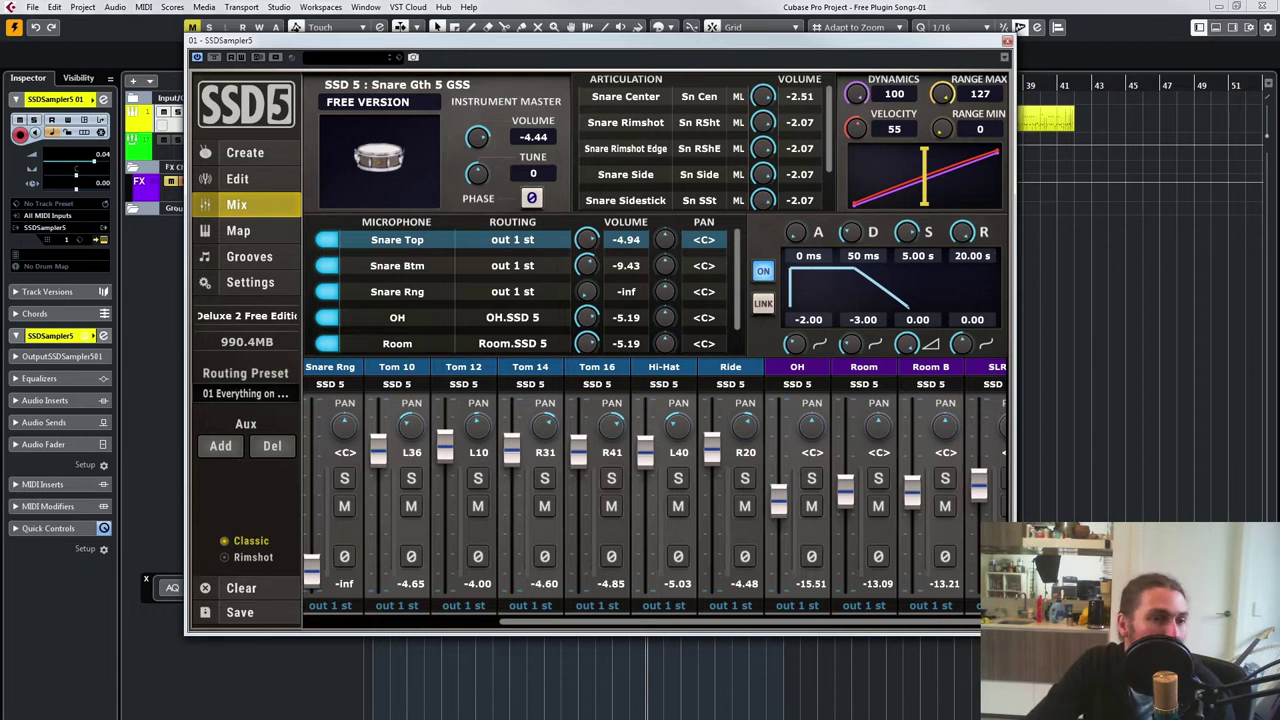
Step: Select the kick and look through its list of microphones and their routing
{"action": "left_click_drag", "start_coordinate": [742, 622], "coordinate": [550, 622]}
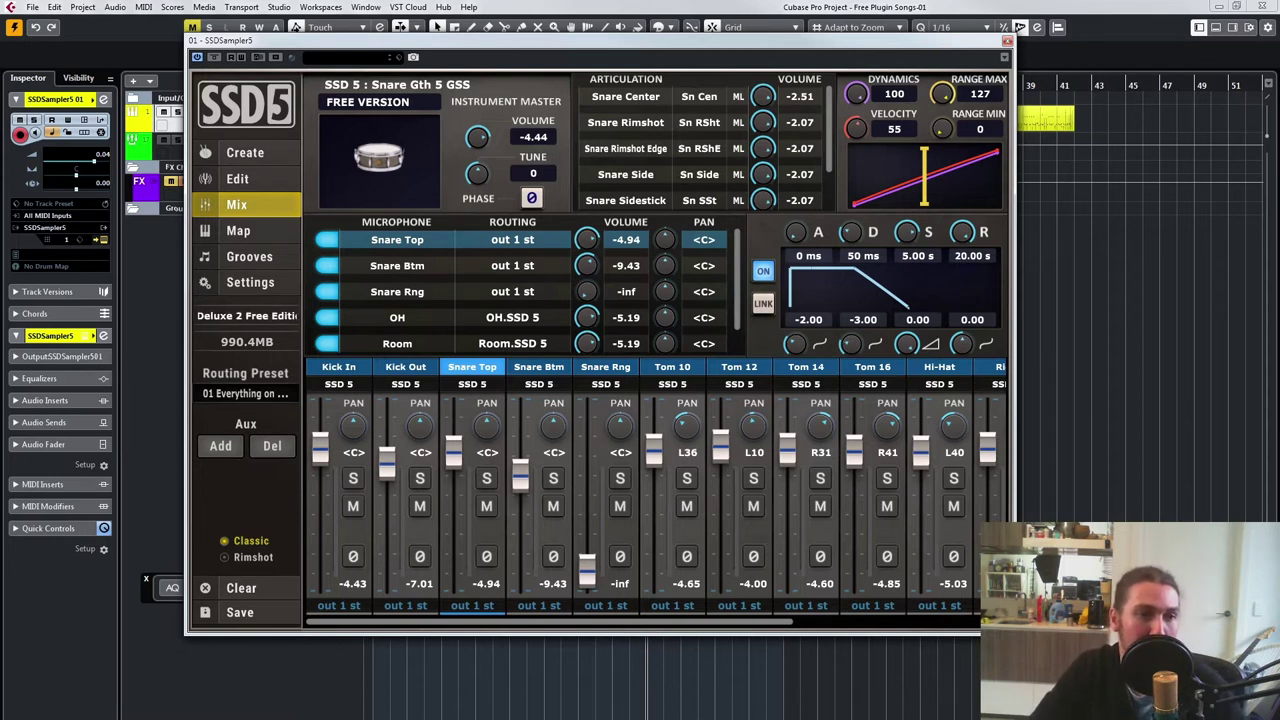
{"action": "left_click", "coordinate": [339, 367]}
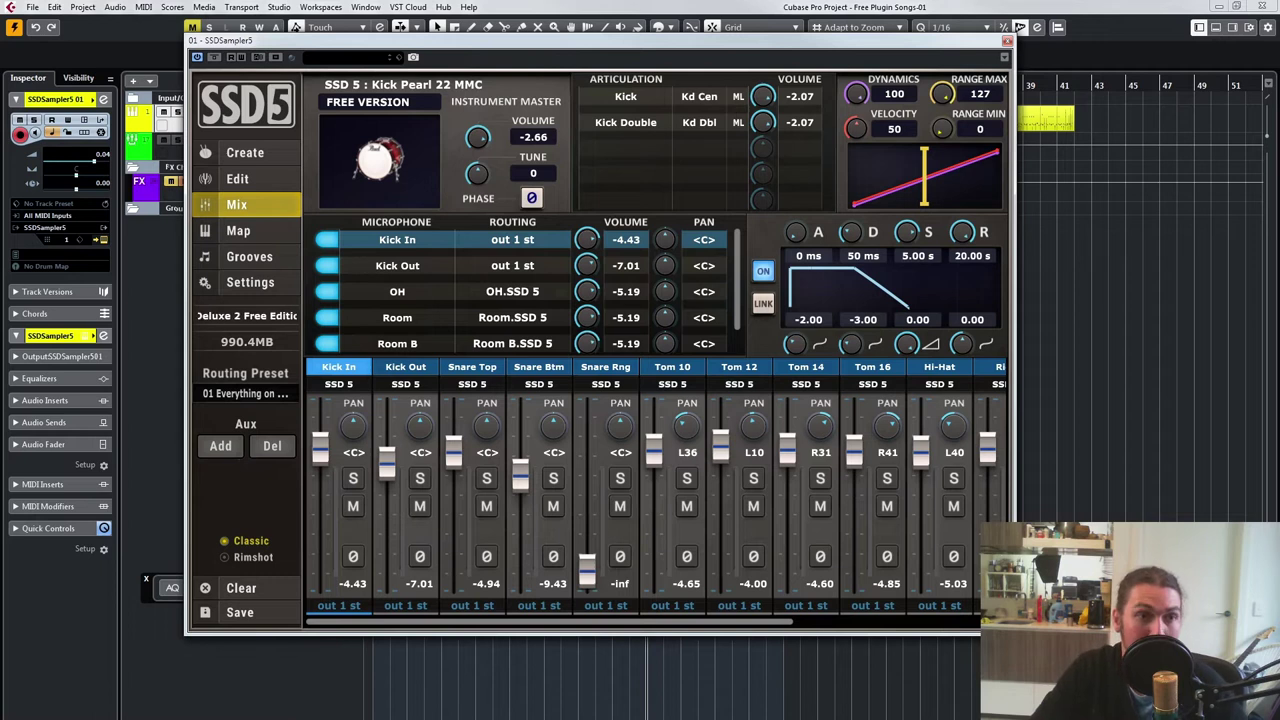
{"action": "scroll", "coordinate": [520, 291], "scroll_direction": "down", "scroll_amount": 1}
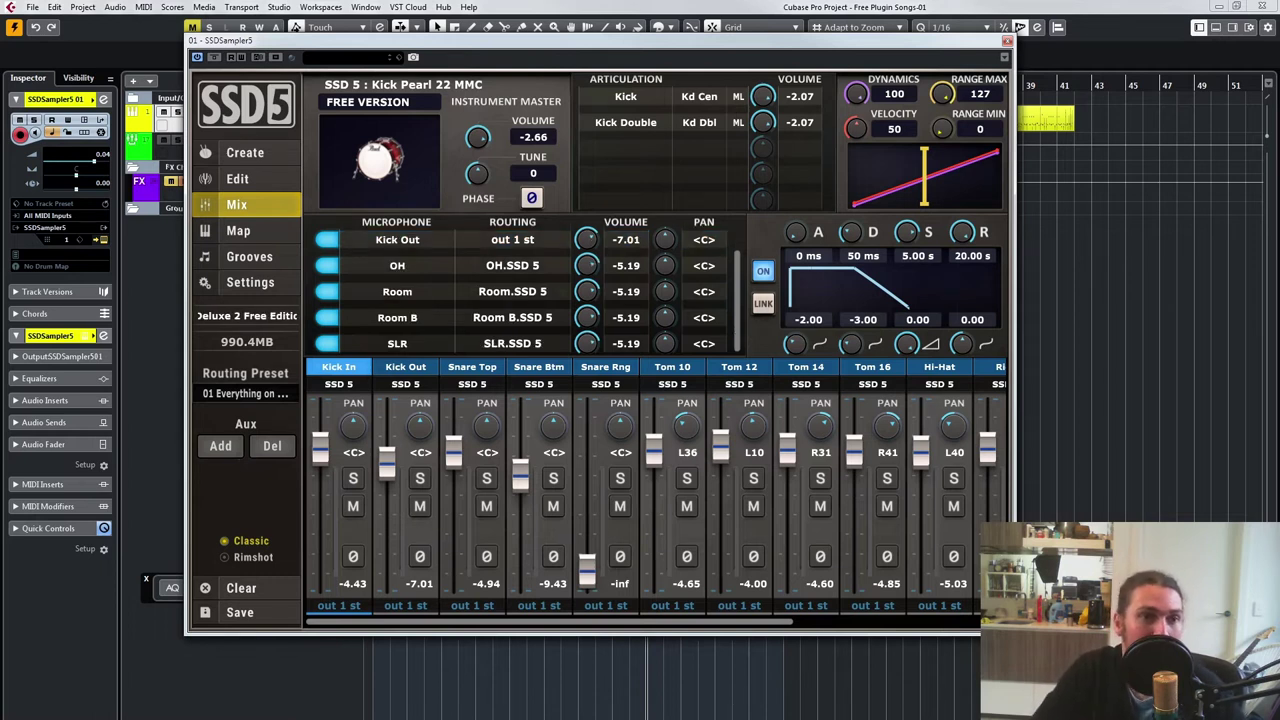
{"action": "scroll", "coordinate": [520, 291], "scroll_direction": "up", "scroll_amount": 1}
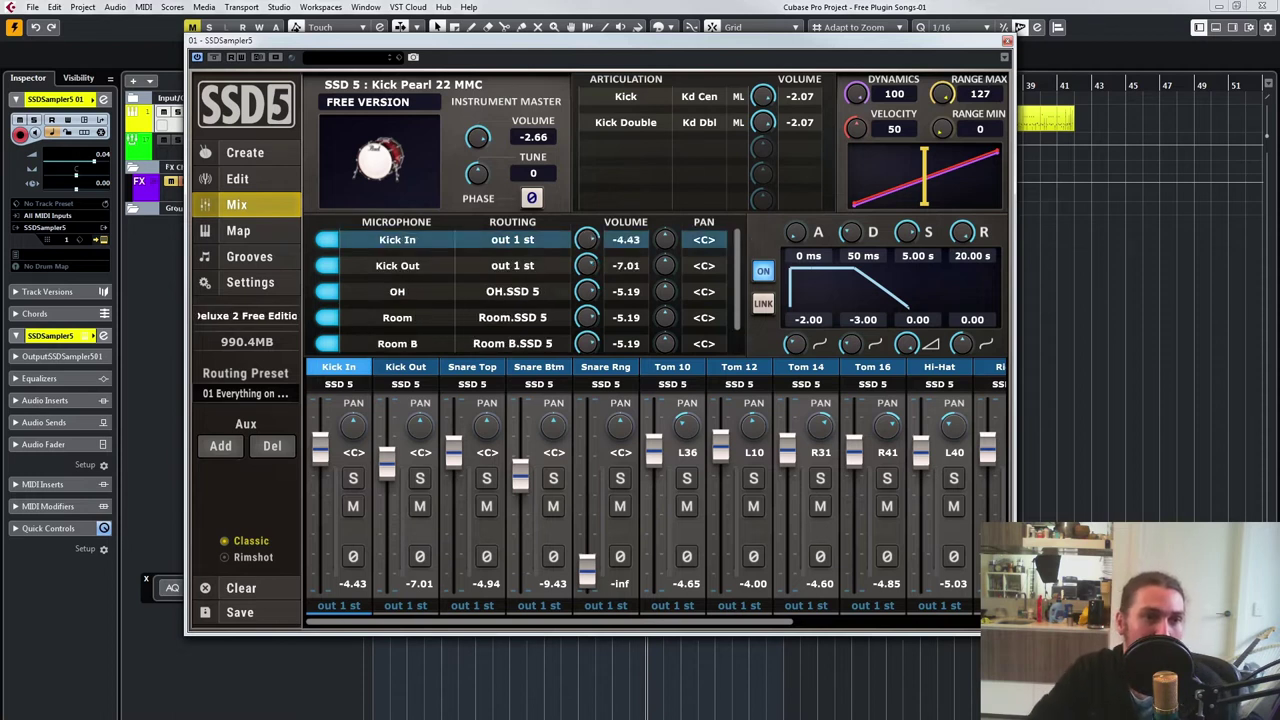
{"action": "scroll", "coordinate": [530, 291], "scroll_direction": "down", "scroll_amount": 1}
{"action": "scroll", "coordinate": [530, 291], "scroll_direction": "up", "scroll_amount": 1}
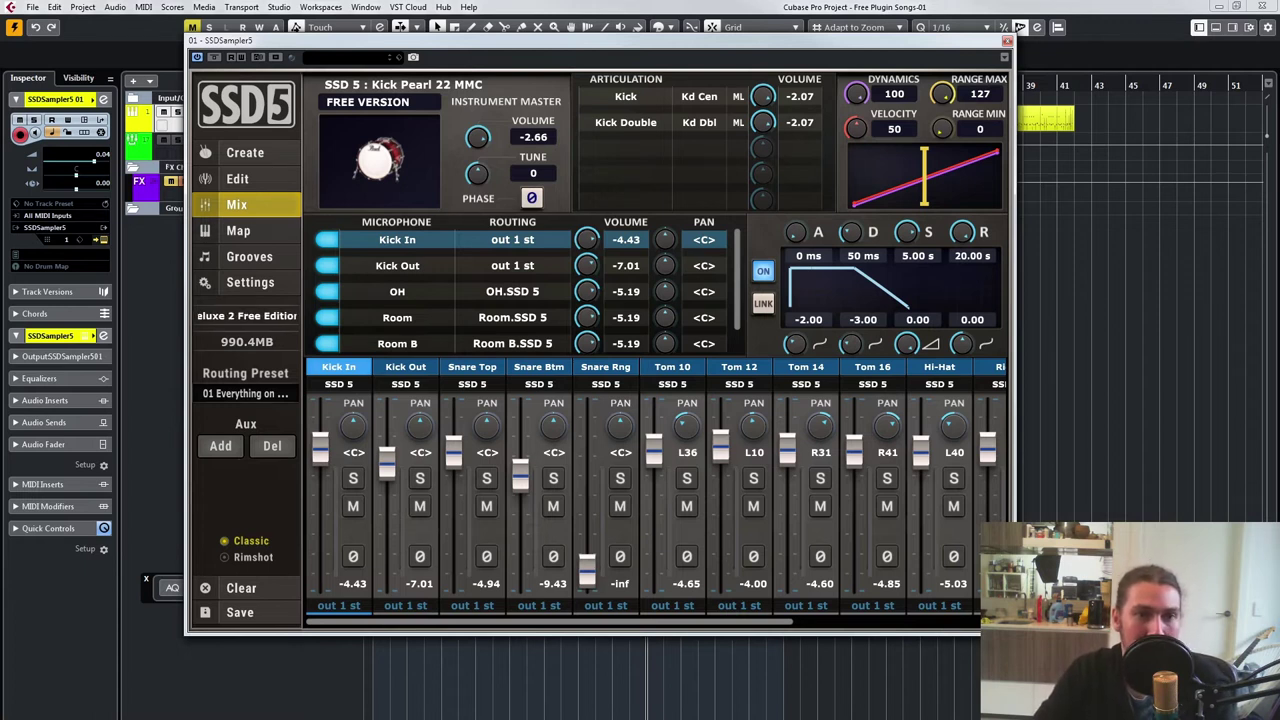
Step: Lower the Room B microphone volume to -inf for both the hi-hat and the ride
{"action": "left_click", "coordinate": [939, 367]}
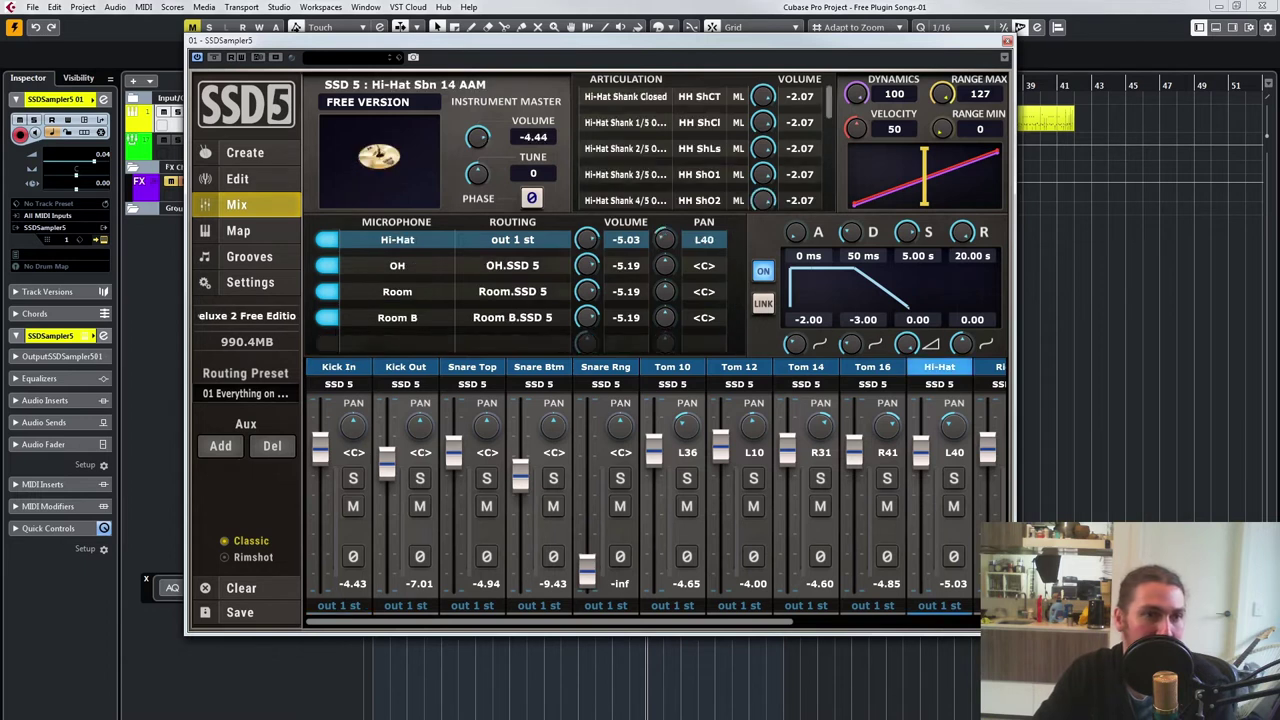
{"action": "left_click_drag", "start_coordinate": [587, 318], "coordinate": [587, 430]}
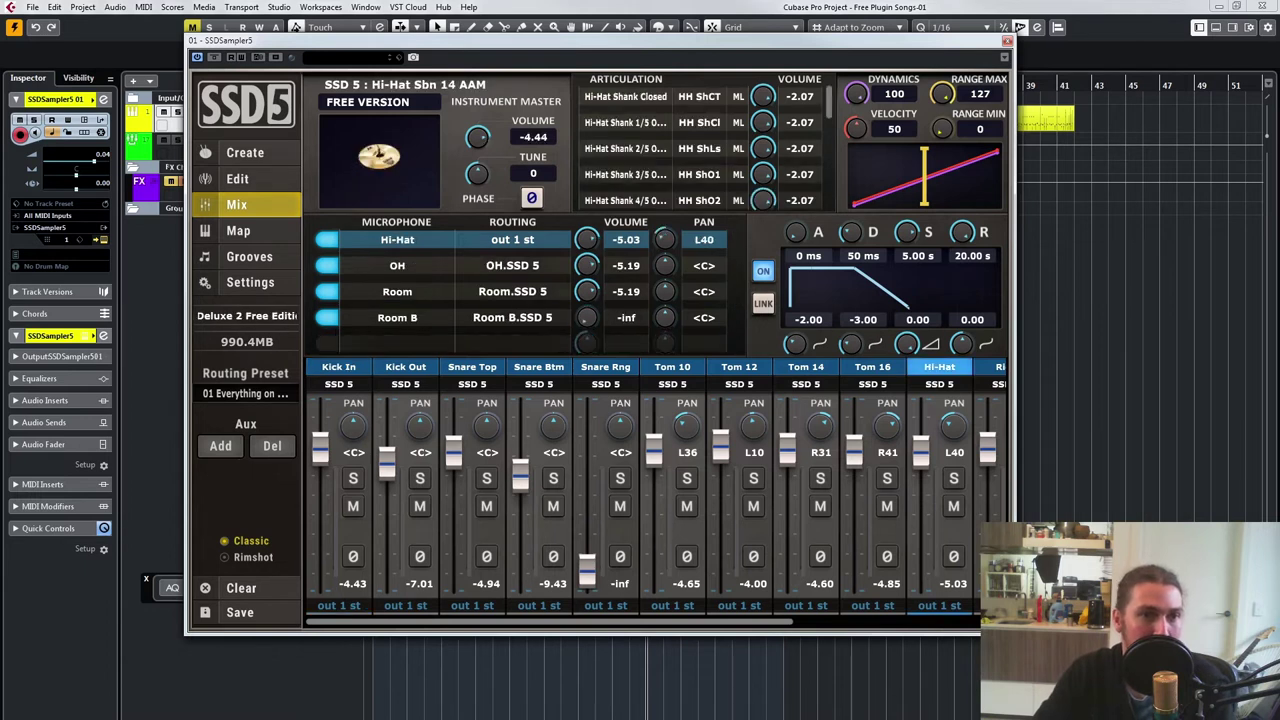
{"action": "left_click_drag", "start_coordinate": [620, 622], "coordinate": [788, 622]}
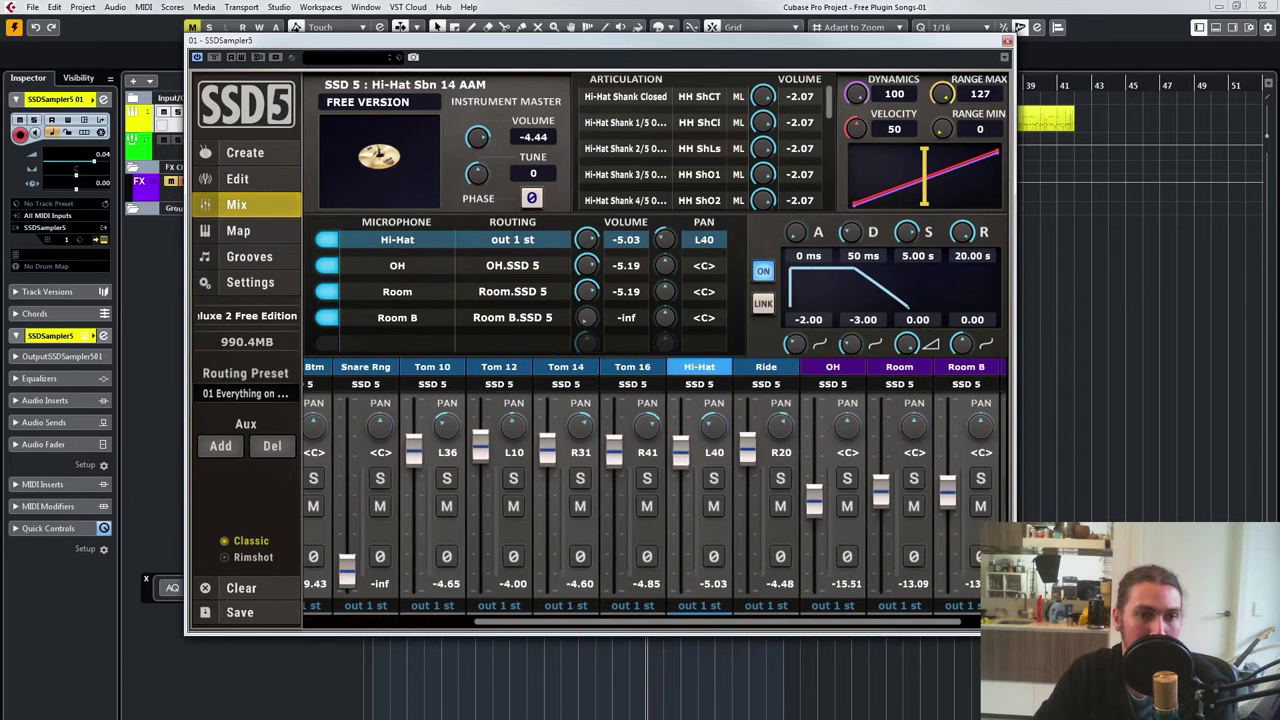
{"action": "left_click", "coordinate": [766, 367]}
{"action": "left_click_drag", "start_coordinate": [587, 318], "coordinate": [587, 430]}
{"action": "scroll", "coordinate": [655, 490], "scroll_direction": "right", "scroll_amount": 1}
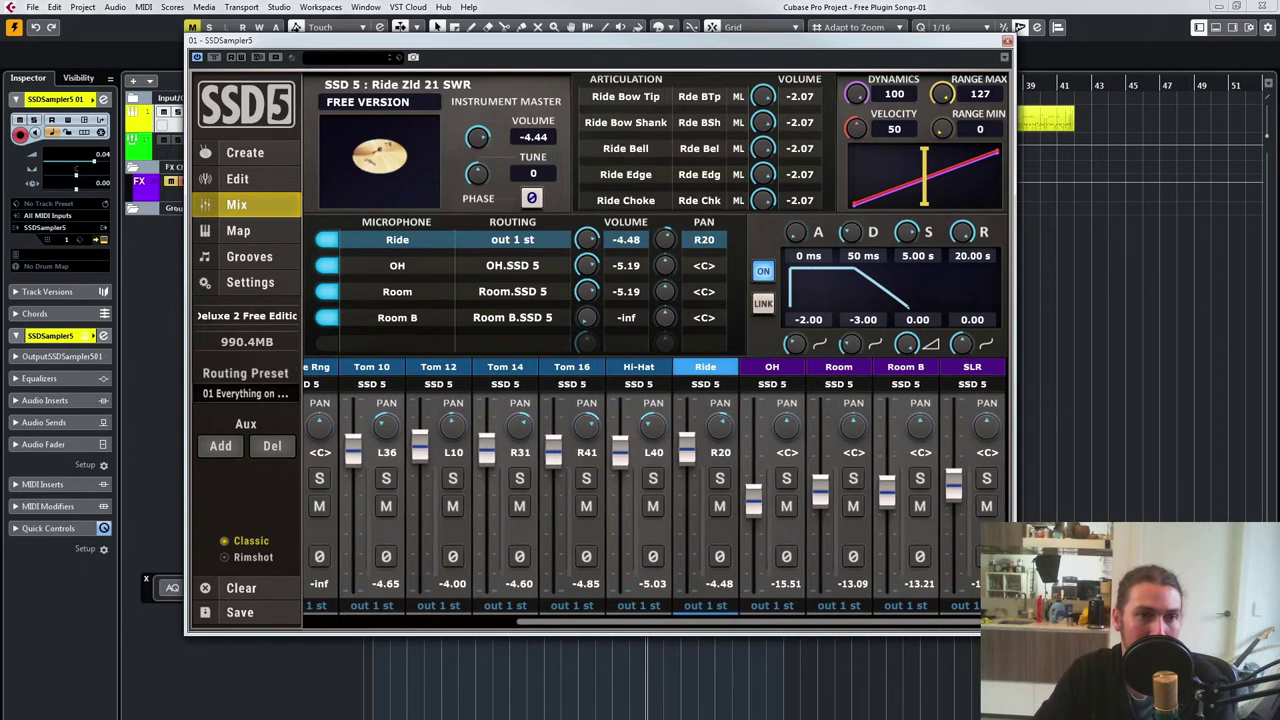
{"action": "scroll", "coordinate": [655, 490], "scroll_direction": "left", "scroll_amount": 5}
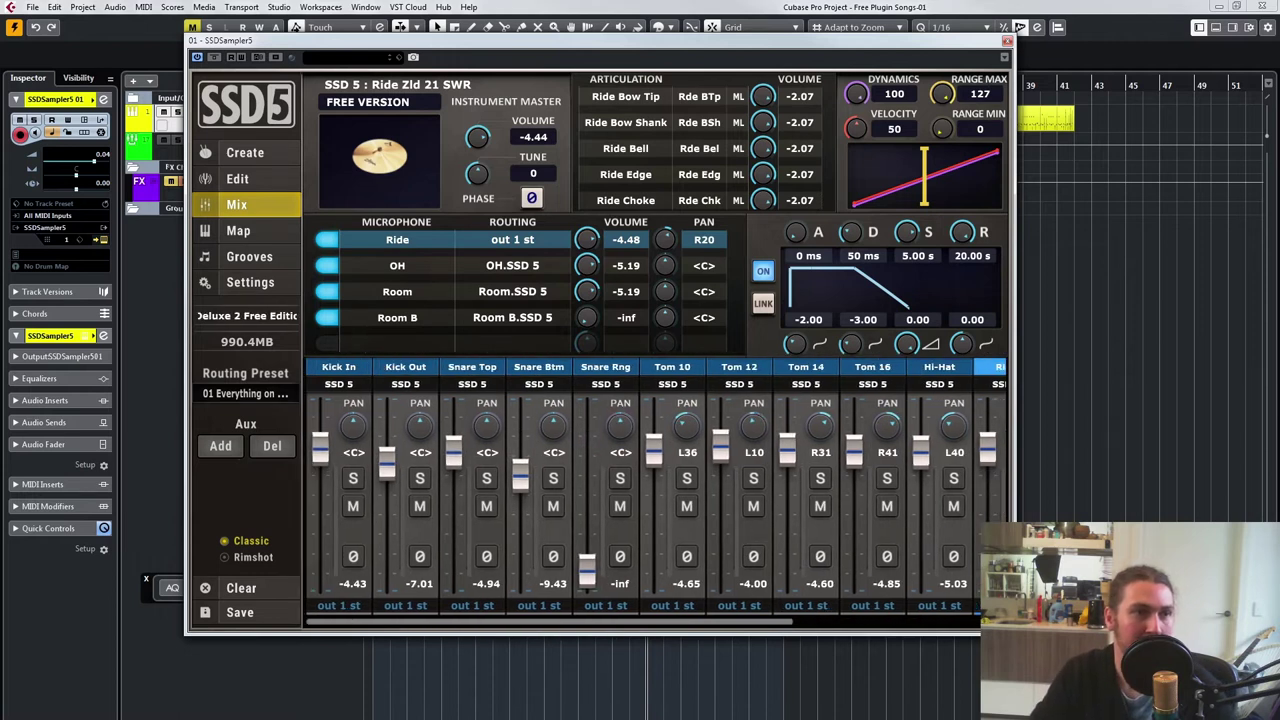
Step: In the kit view, lower the Room B microphone volume to -inf for the crashes, splash and other remaining cymbals
{"action": "left_click", "coordinate": [237, 178]}
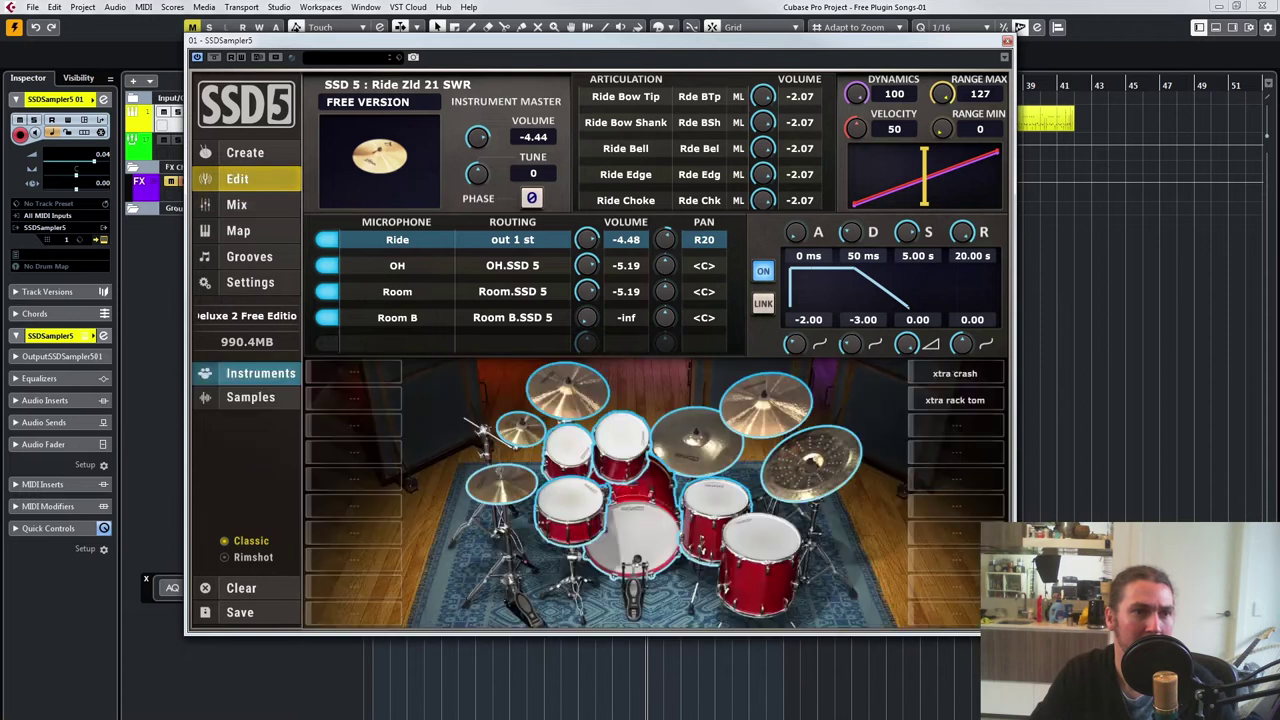
{"action": "left_click", "coordinate": [765, 402]}
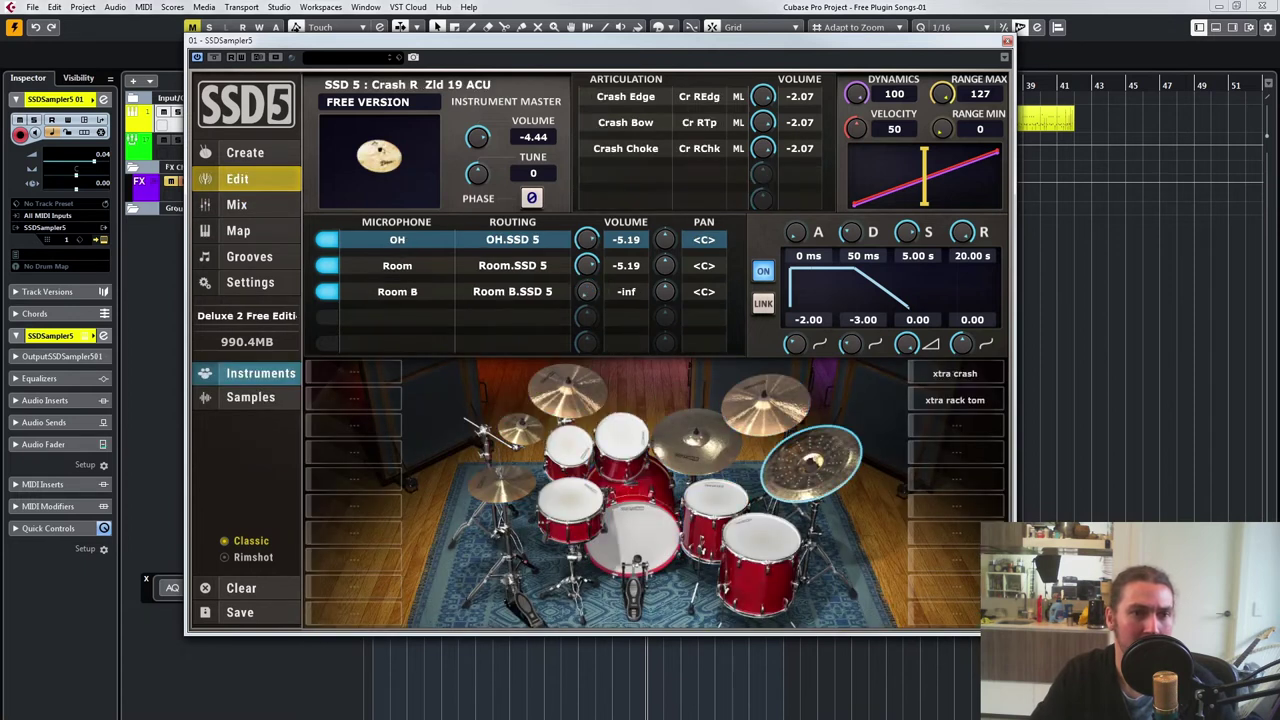
{"action": "left_click", "coordinate": [812, 462]}
{"action": "left_click", "coordinate": [566, 392]}
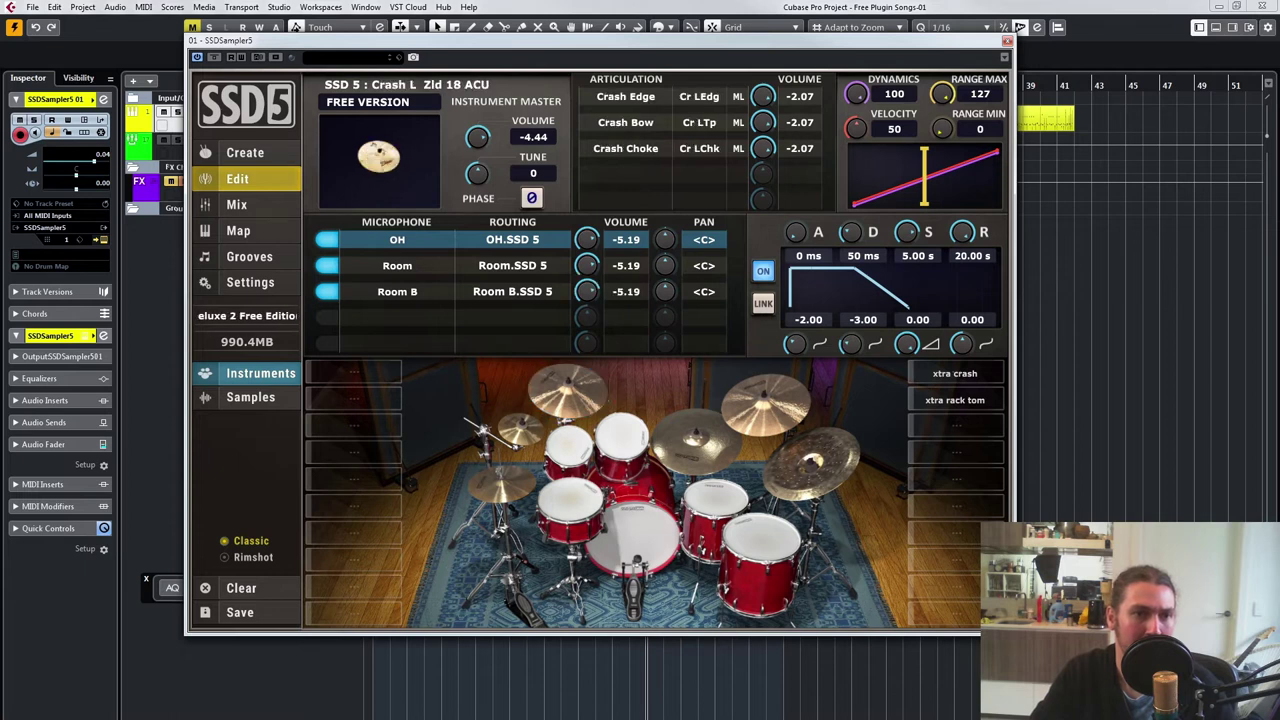
{"action": "left_click", "coordinate": [520, 430]}
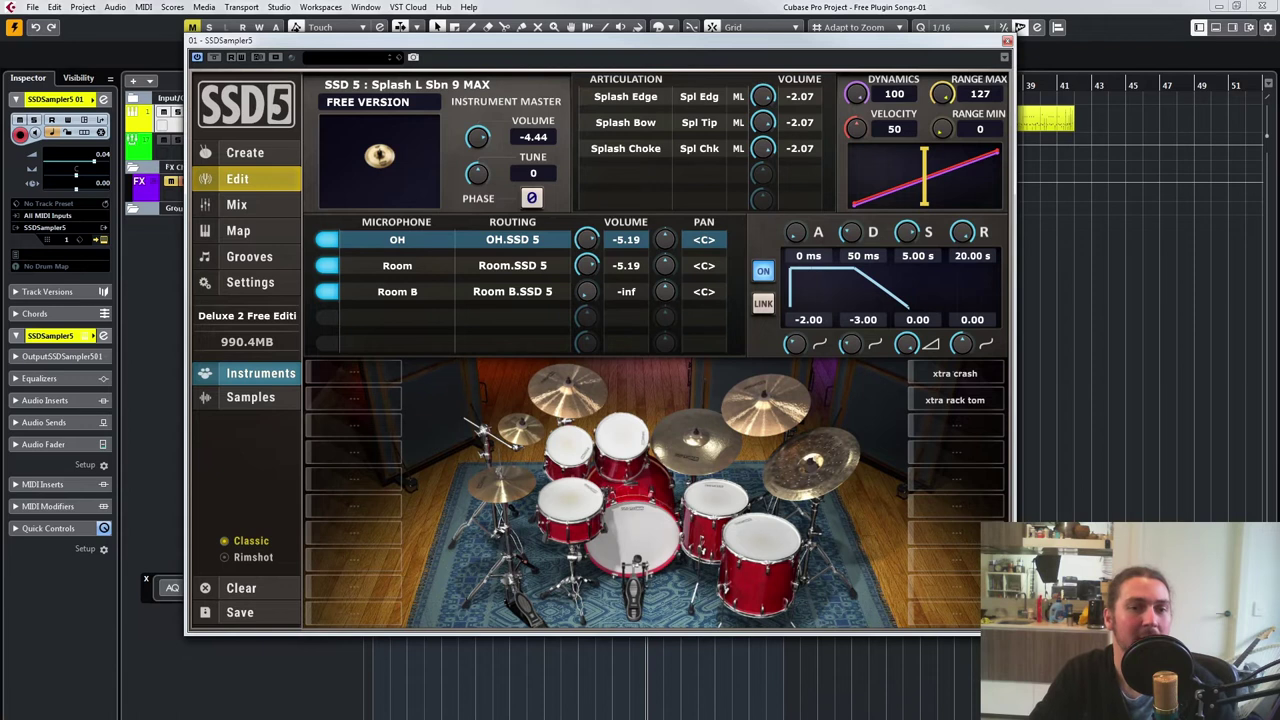
{"action": "left_click", "coordinate": [505, 484]}
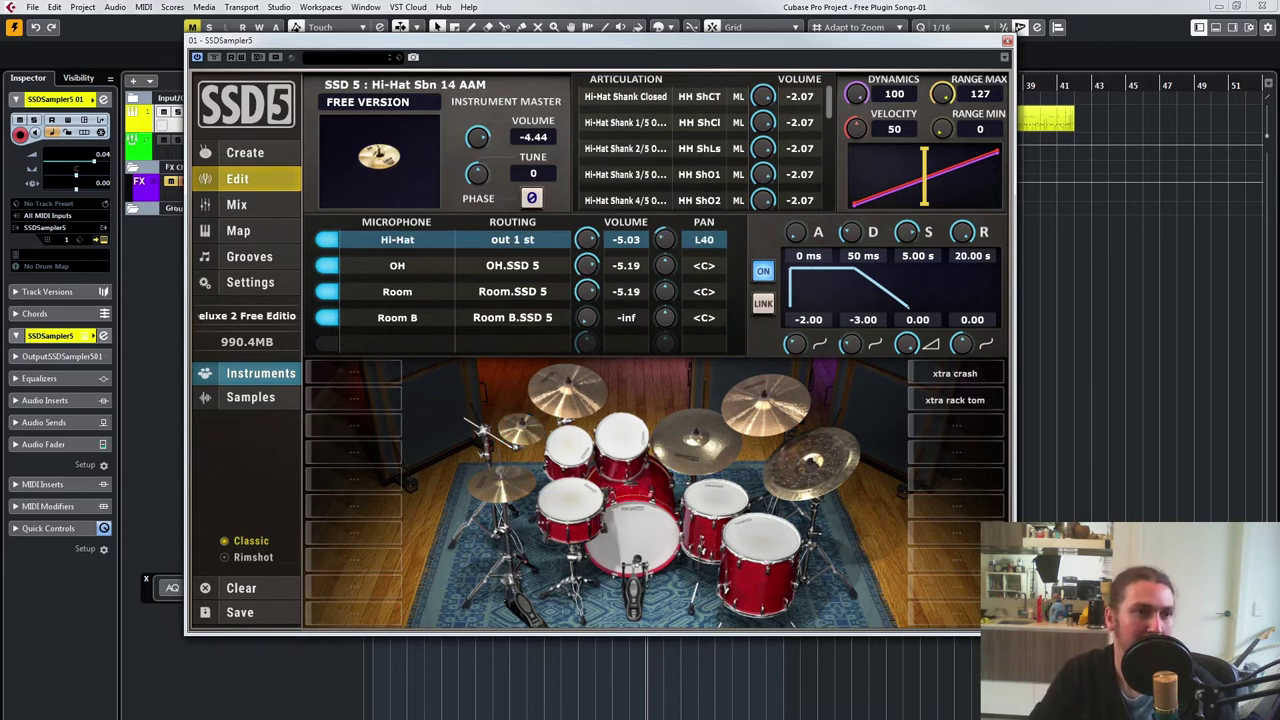
Step: Solo the Room B channel in the mixer and raise its volume to -5.31
{"action": "left_click", "coordinate": [237, 205]}
{"action": "left_click_drag", "start_coordinate": [549, 622], "coordinate": [760, 622]}
{"action": "left_click", "coordinate": [920, 478]}
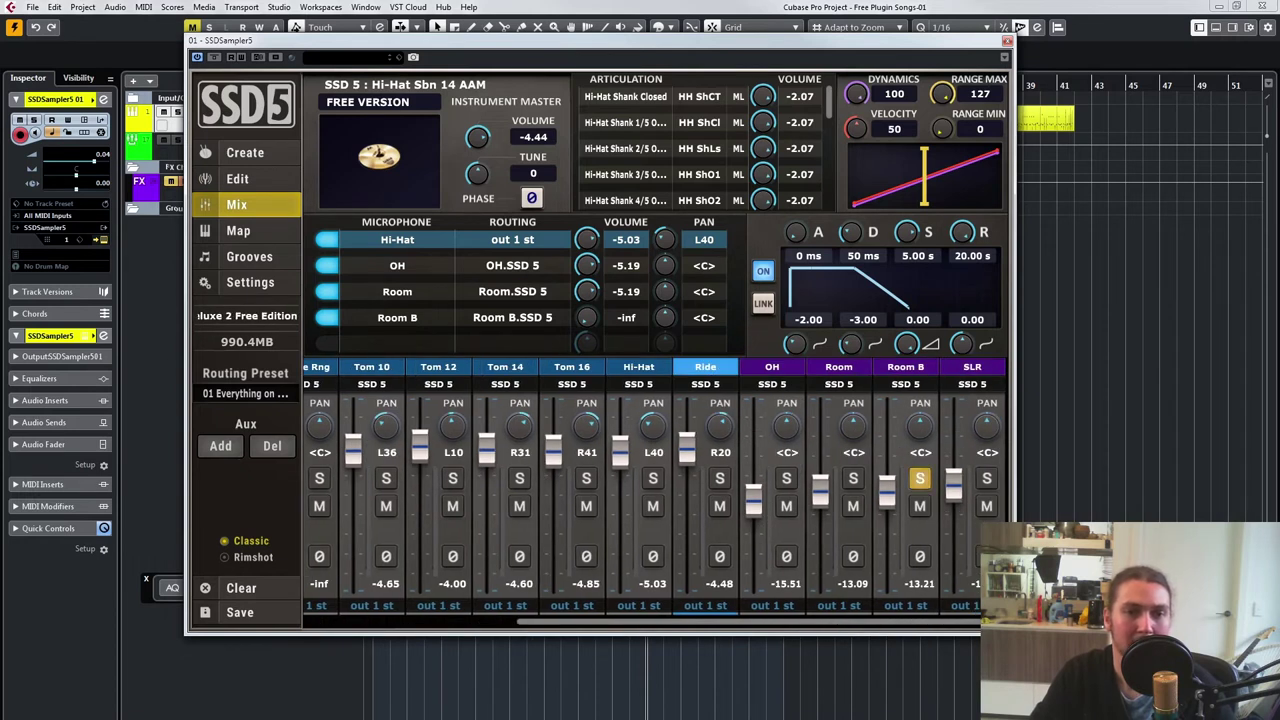
{"action": "left_click_drag", "start_coordinate": [886, 488], "coordinate": [886, 453]}
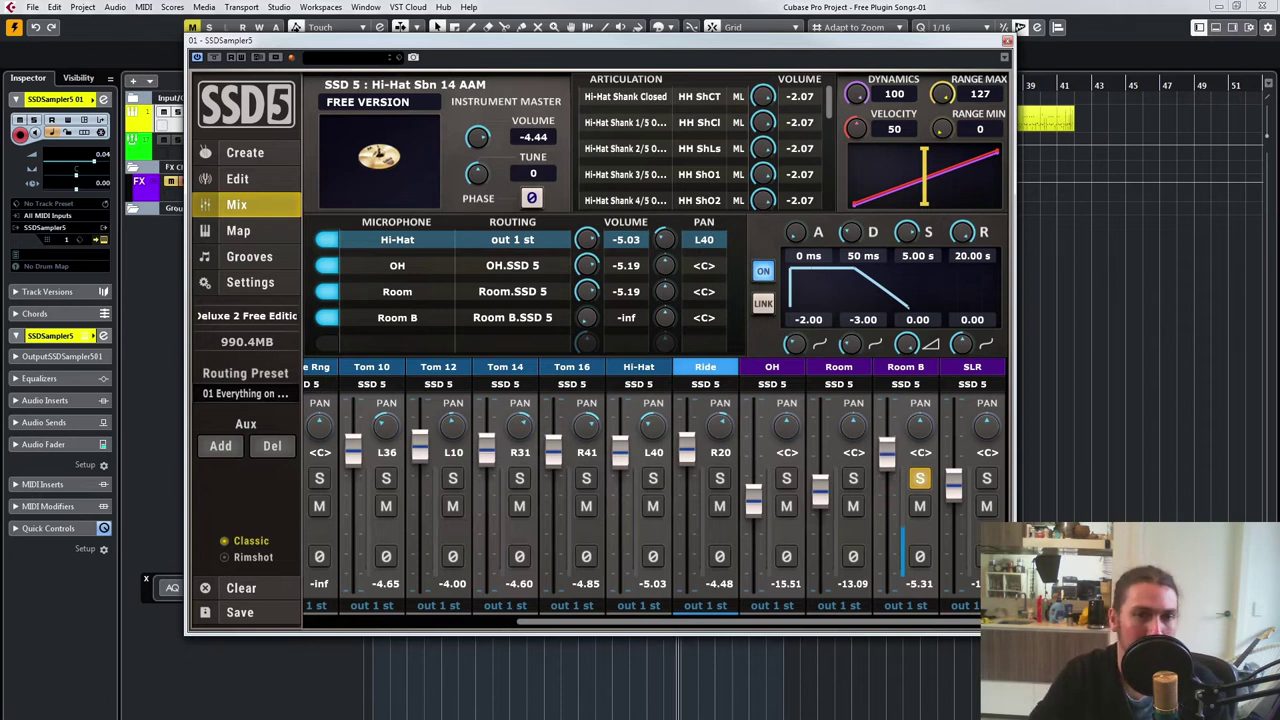
Step: Lower the Room channel to -inf, raise Room B to -1.41, and unsolo Room B to play the full mix
{"action": "left_click_drag", "start_coordinate": [819, 488], "coordinate": [819, 570]}
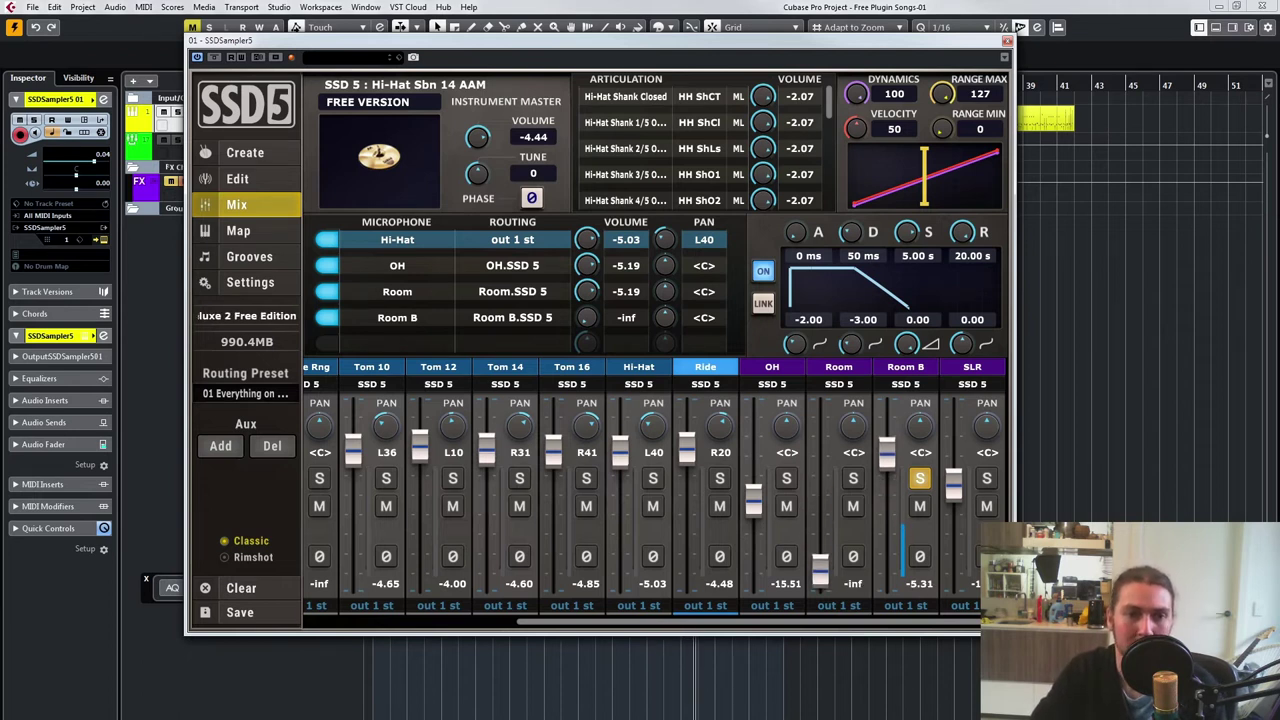
{"action": "mouse_move", "coordinate": [886, 453]}
{"action": "left_mouse_down"}
{"action": "mouse_move", "coordinate": [886, 572]}
{"action": "mouse_move", "coordinate": [886, 428]}
{"action": "left_mouse_up"}
{"action": "left_click", "coordinate": [920, 479]}
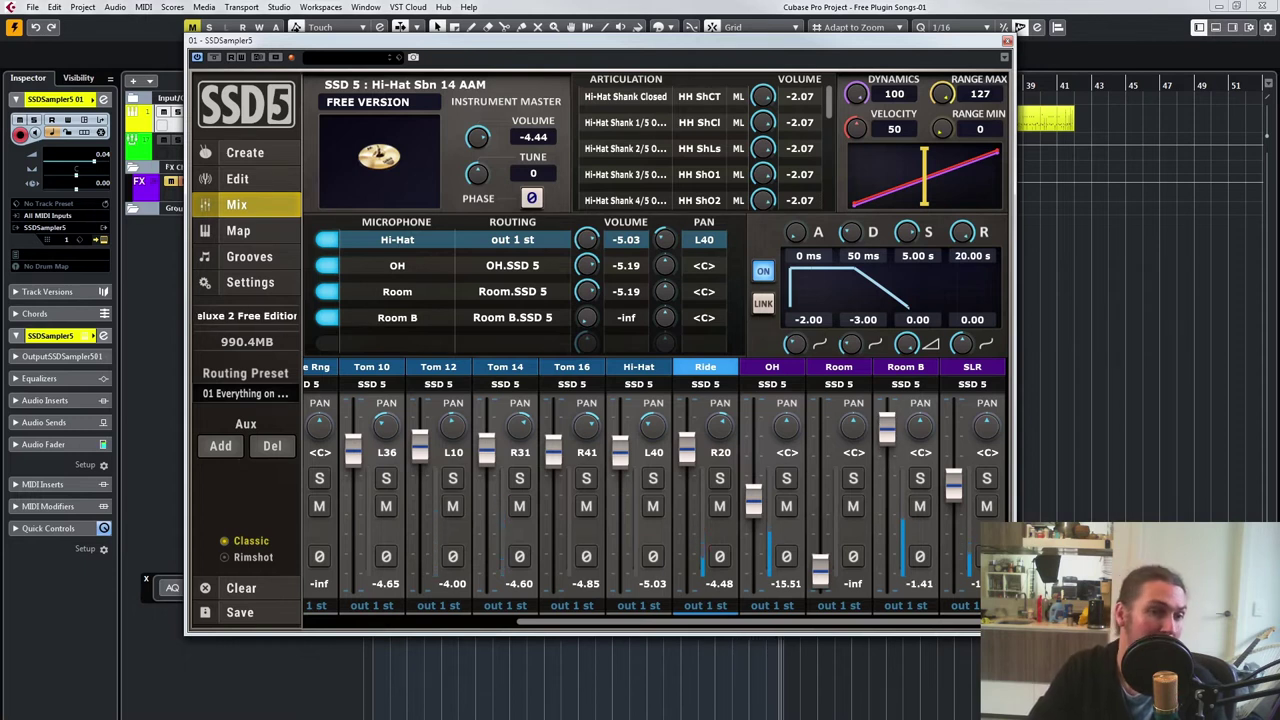
{"action": "left_click_drag", "start_coordinate": [760, 622], "coordinate": [549, 622]}
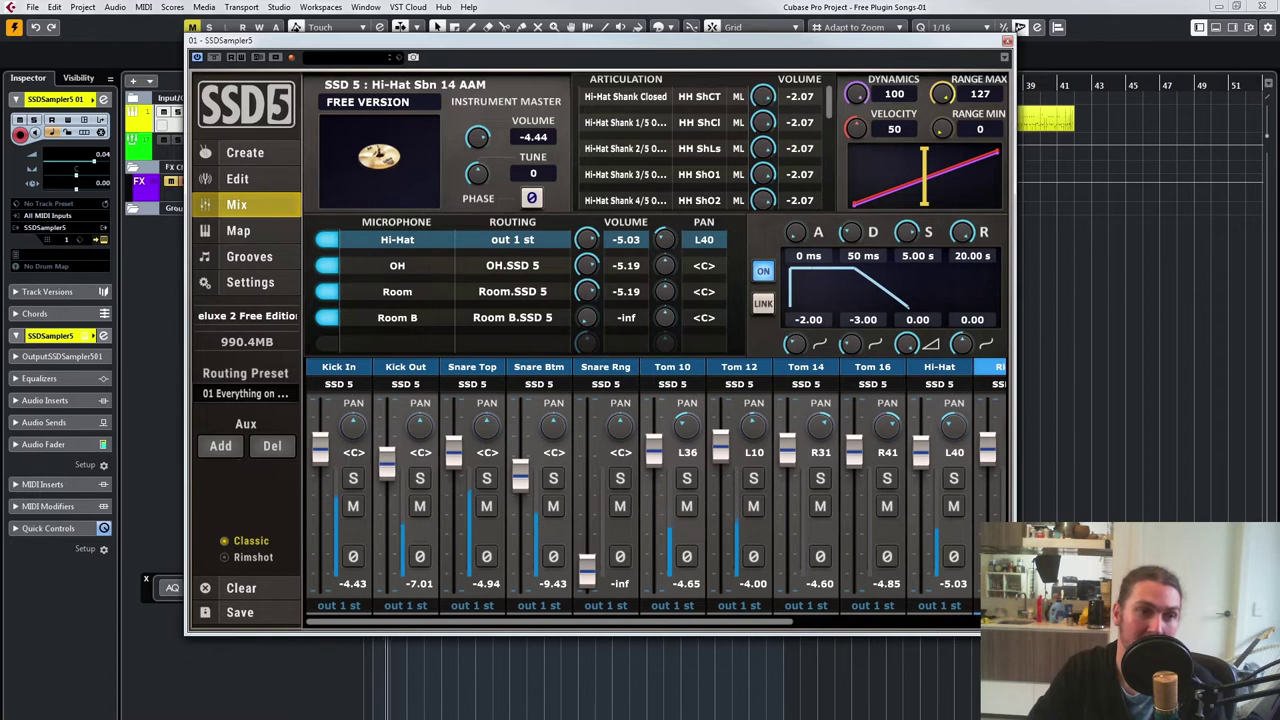
Step: Lower the Room B microphone volume to -11.34 for the kick drum
{"action": "left_click", "coordinate": [338, 367]}
{"action": "left_click_drag", "start_coordinate": [587, 343], "coordinate": [587, 363]}
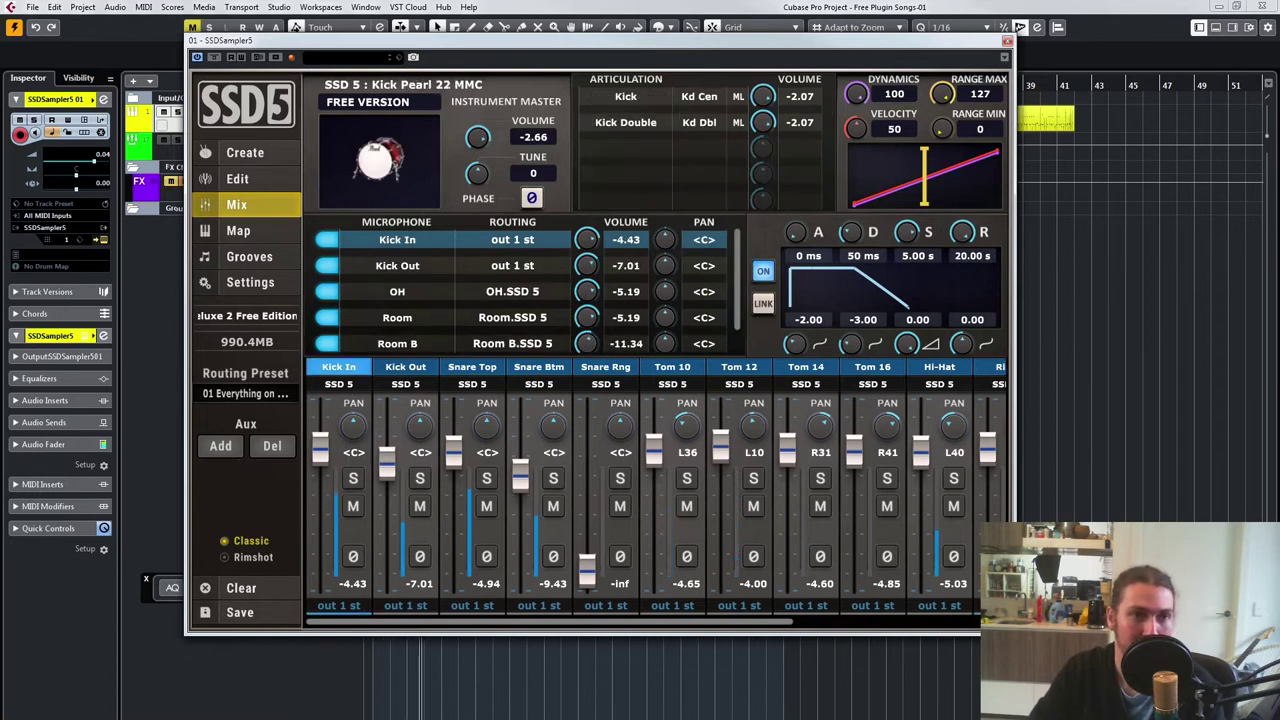
{"action": "scroll", "coordinate": [520, 292], "scroll_direction": "down", "scroll_amount": 1}
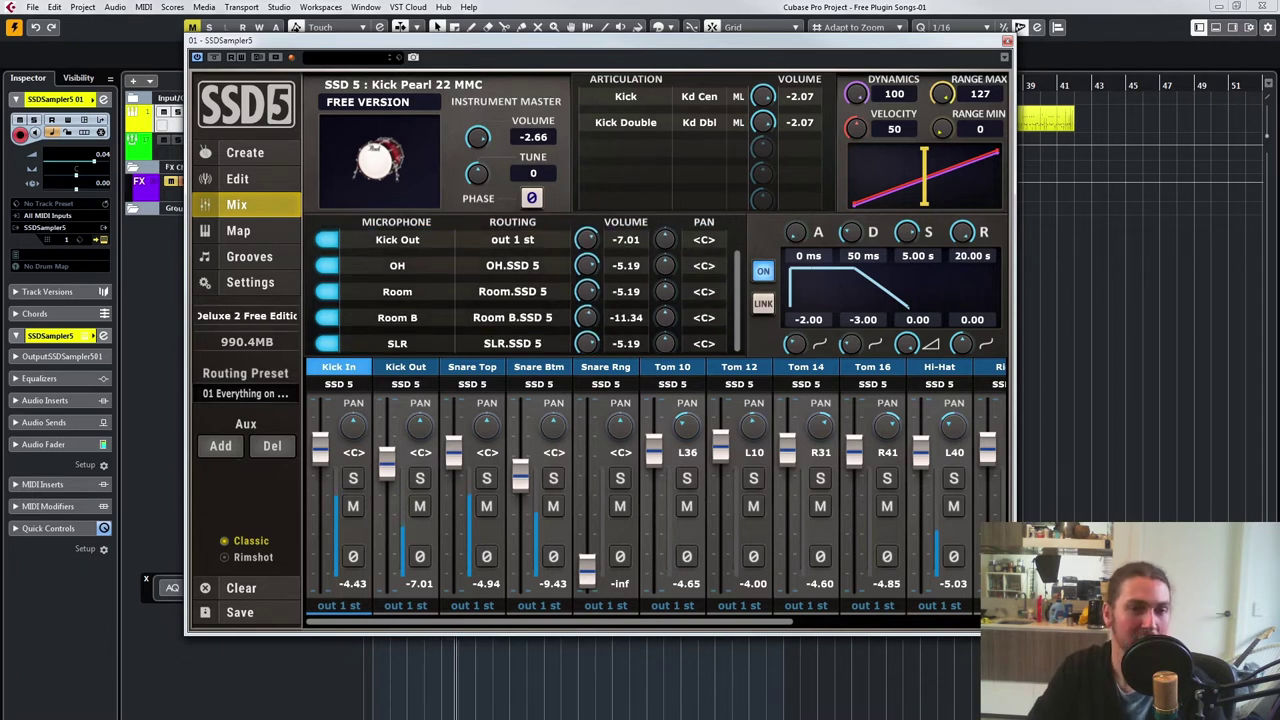
Step: Compare the two room channels in the mixer and balance them with Room at -10.93 and Room B at -4.04
{"action": "left_click_drag", "start_coordinate": [549, 622], "coordinate": [760, 622]}
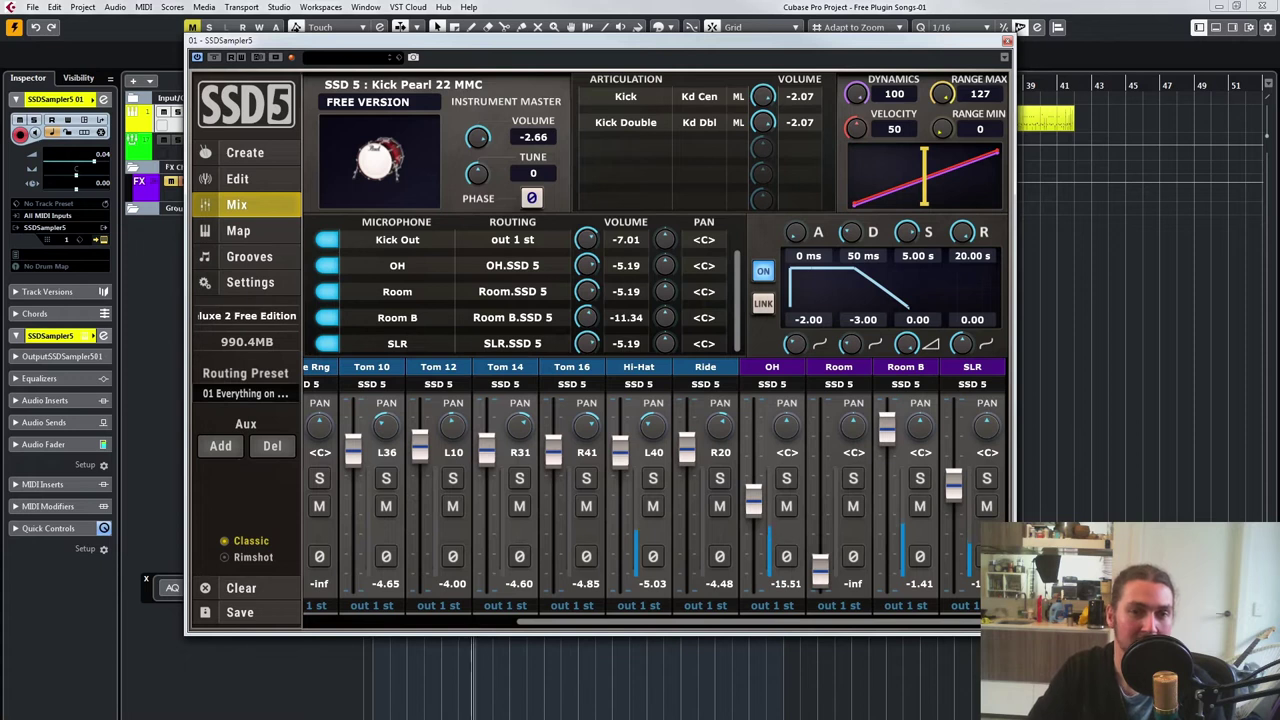
{"action": "left_click_drag", "start_coordinate": [887, 430], "coordinate": [887, 434]}
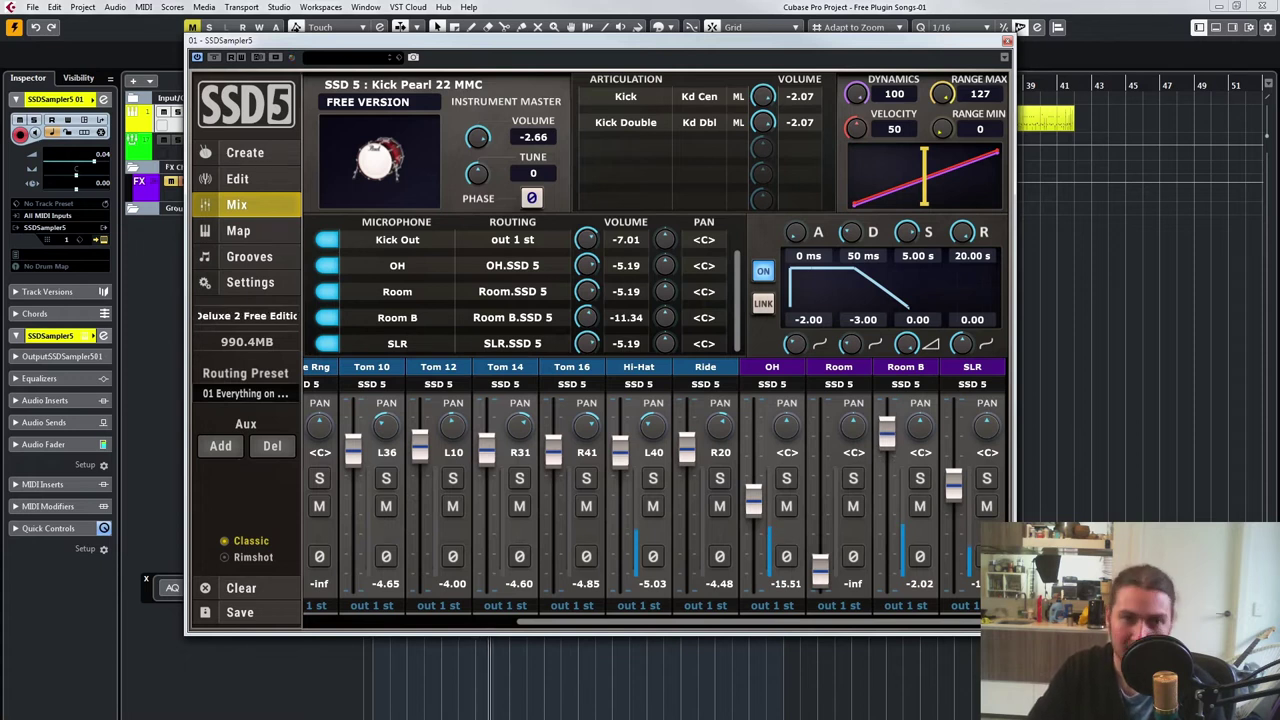
{"action": "left_click_drag", "start_coordinate": [820, 570], "coordinate": [887, 571]}
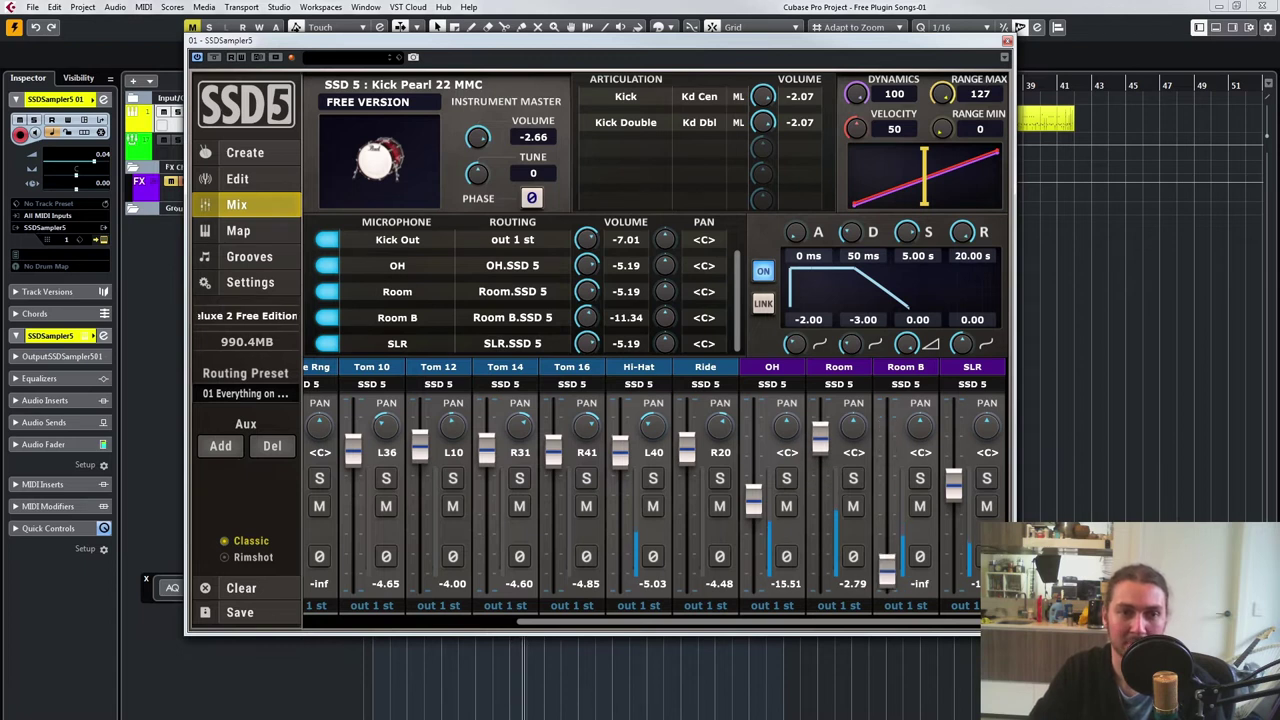
{"action": "left_click_drag", "start_coordinate": [820, 438], "coordinate": [820, 427]}
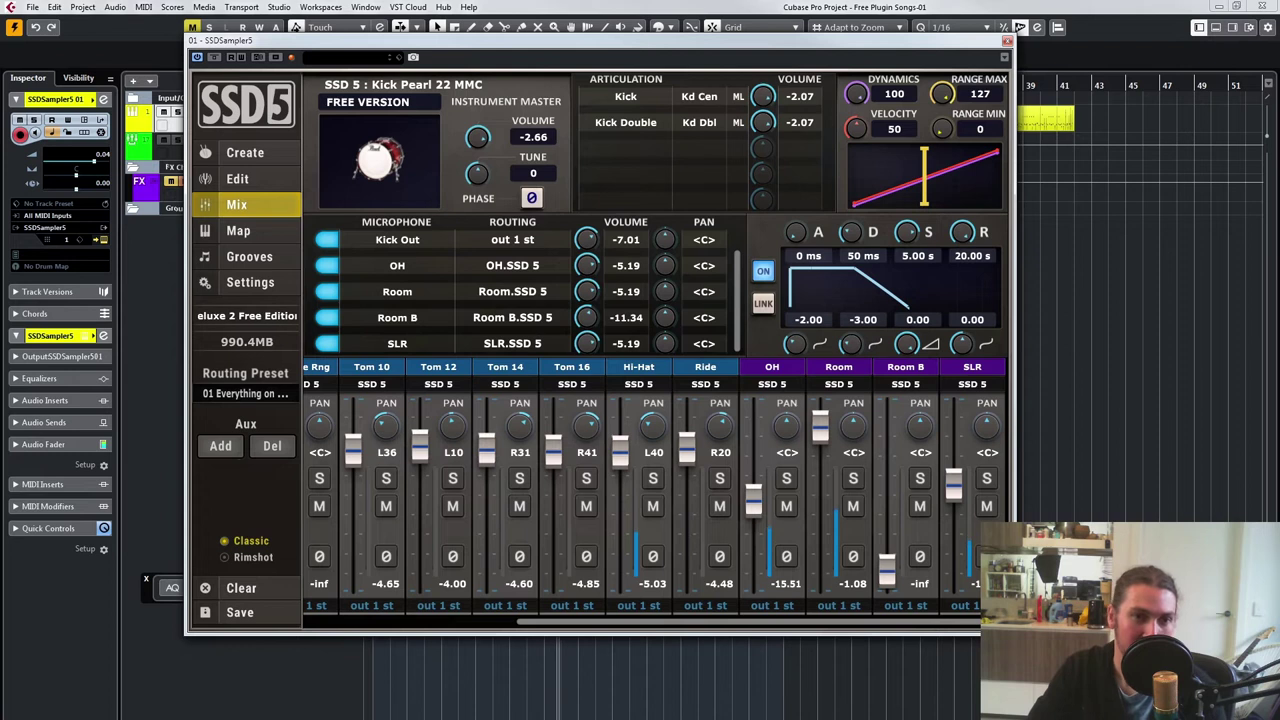
{"action": "left_click_drag", "start_coordinate": [820, 428], "coordinate": [886, 438]}
{"action": "left_click_drag", "start_coordinate": [820, 565], "coordinate": [820, 483]}
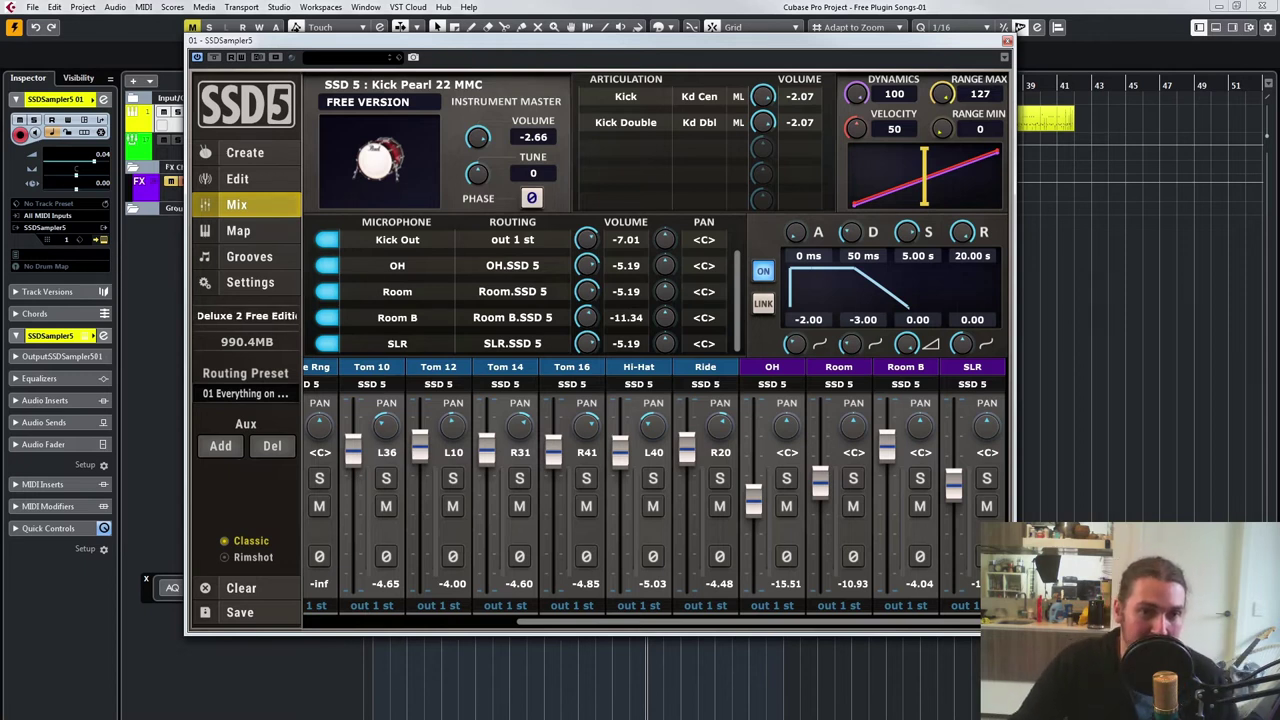
Step: Solo the Kick In and Kick Out channels in the mixer
{"action": "scroll", "coordinate": [655, 490], "scroll_direction": "left", "scroll_amount": 5}
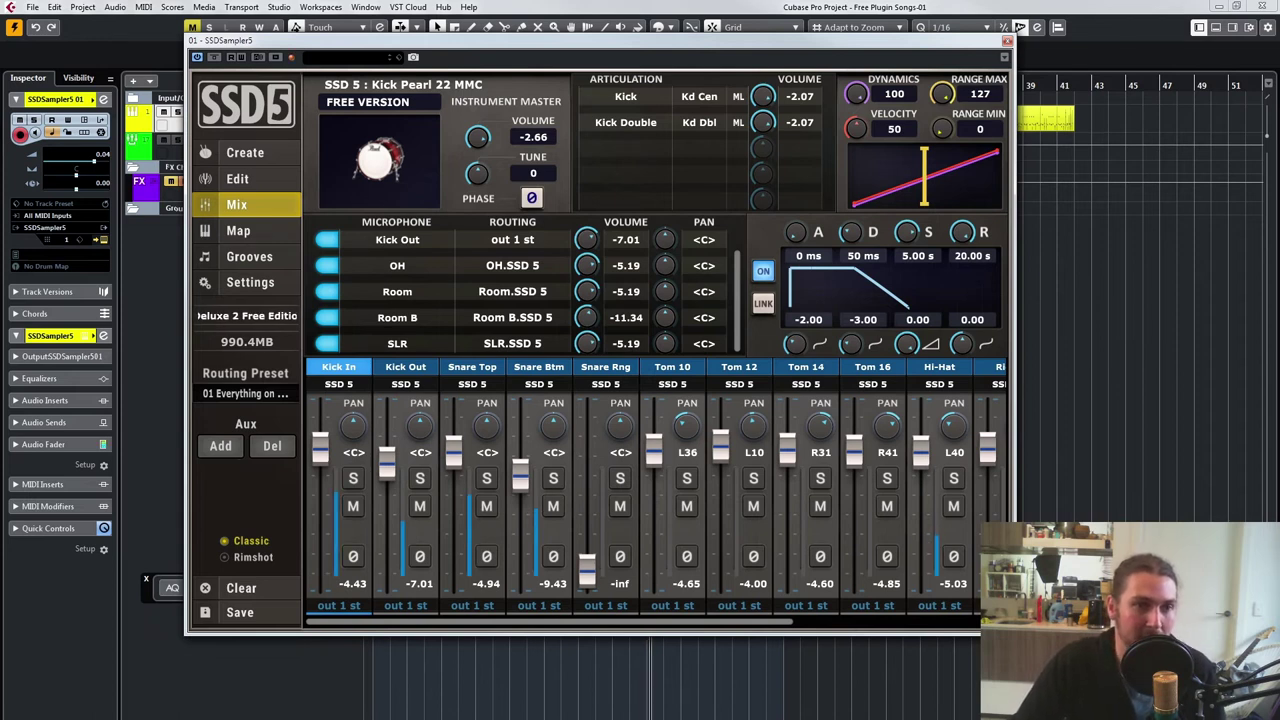
{"action": "left_click", "coordinate": [353, 478]}
{"action": "left_click", "coordinate": [420, 478]}
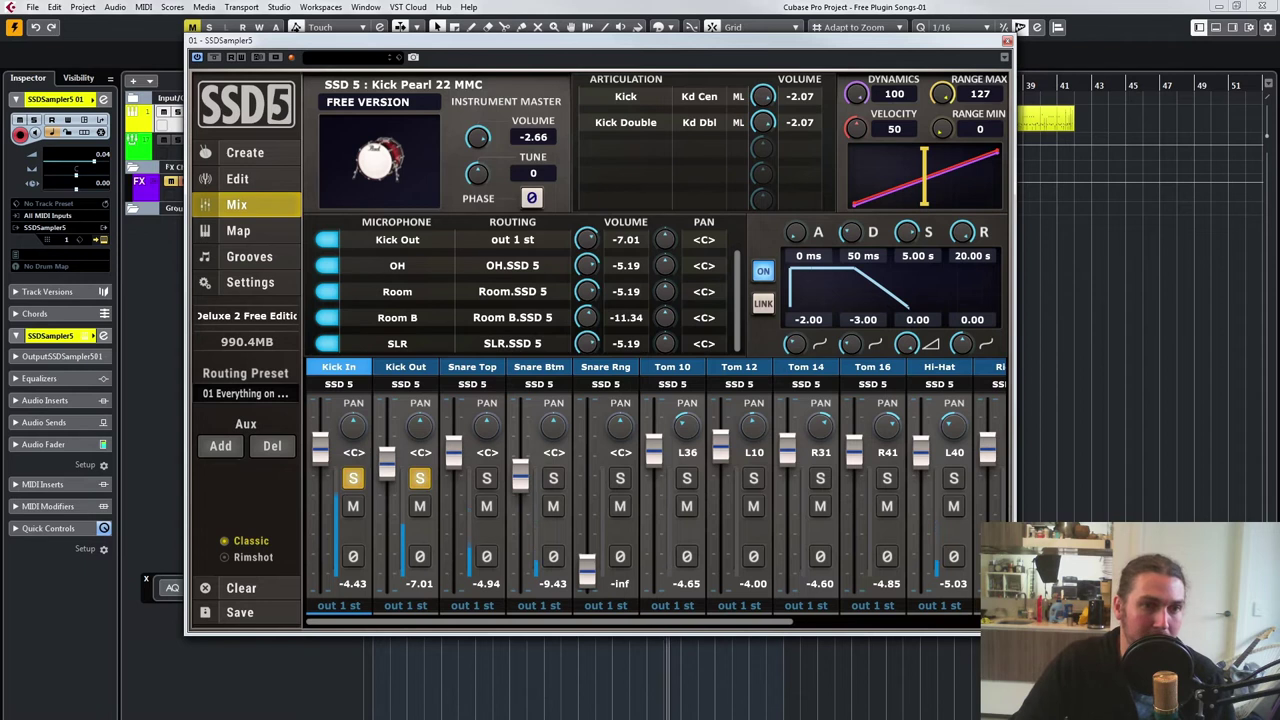
{"action": "scroll", "coordinate": [655, 490], "scroll_direction": "right", "scroll_amount": 5}
{"action": "scroll", "coordinate": [655, 490], "scroll_direction": "left", "scroll_amount": 5}
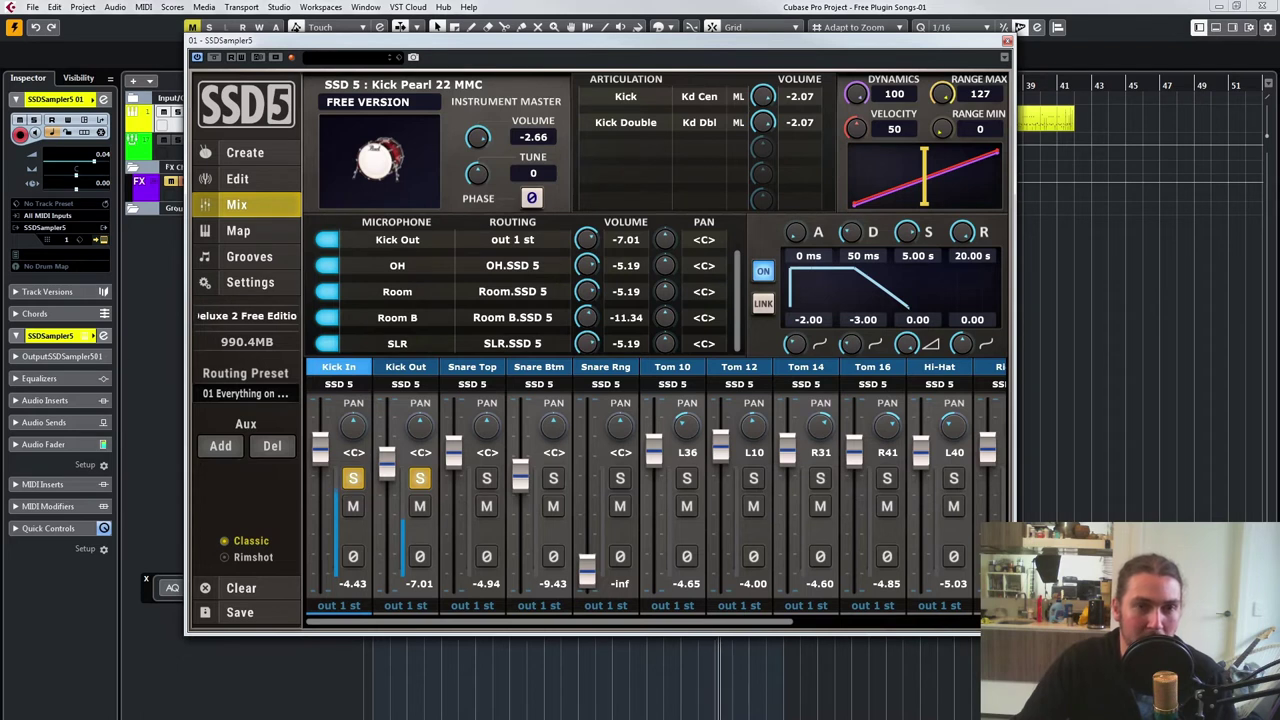
Step: Reduce the Kick In envelope's decay, sustain and release times to zero and link the envelope across all kick microphones
{"action": "left_click_drag", "start_coordinate": [907, 232], "coordinate": [907, 318]}
{"action": "left_click_drag", "start_coordinate": [851, 232], "coordinate": [851, 272]}
{"action": "left_click_drag", "start_coordinate": [961, 232], "coordinate": [961, 300]}
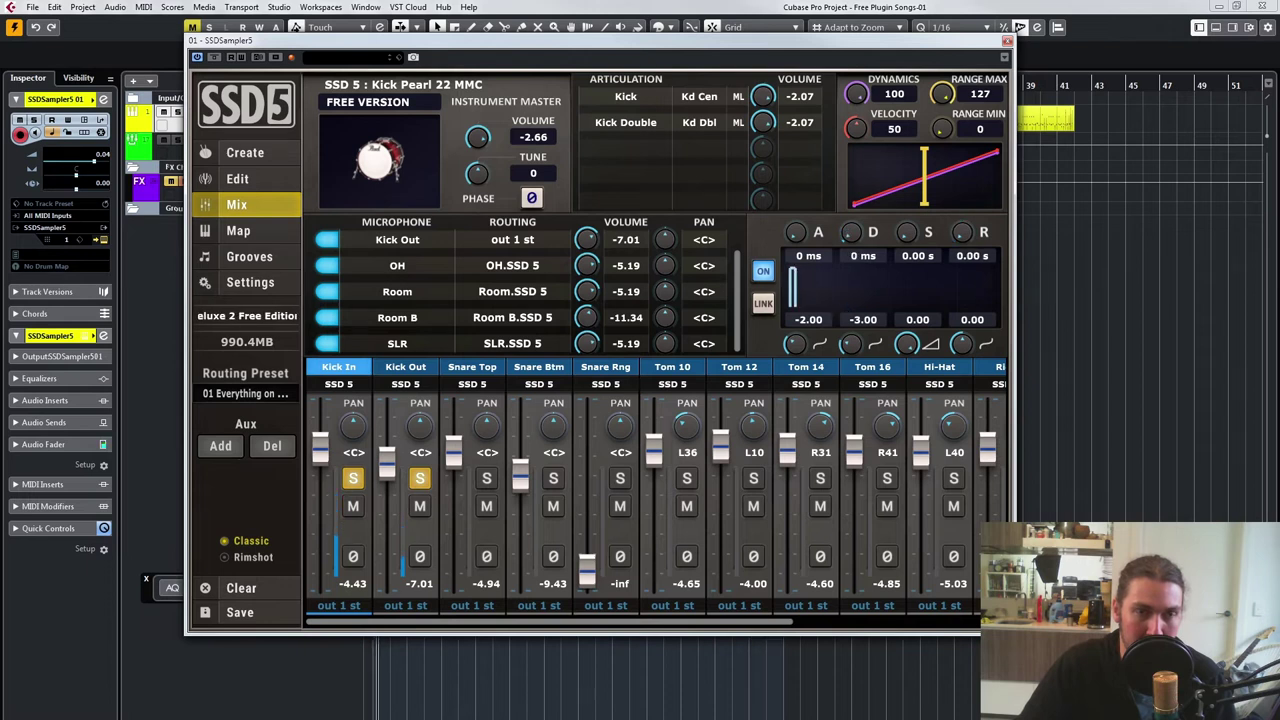
{"action": "left_click", "coordinate": [397, 240]}
{"action": "left_click", "coordinate": [397, 266]}
{"action": "left_click", "coordinate": [397, 240]}
{"action": "scroll", "coordinate": [397, 240], "scroll_direction": "up", "scroll_amount": 1}
{"action": "left_click", "coordinate": [397, 240]}
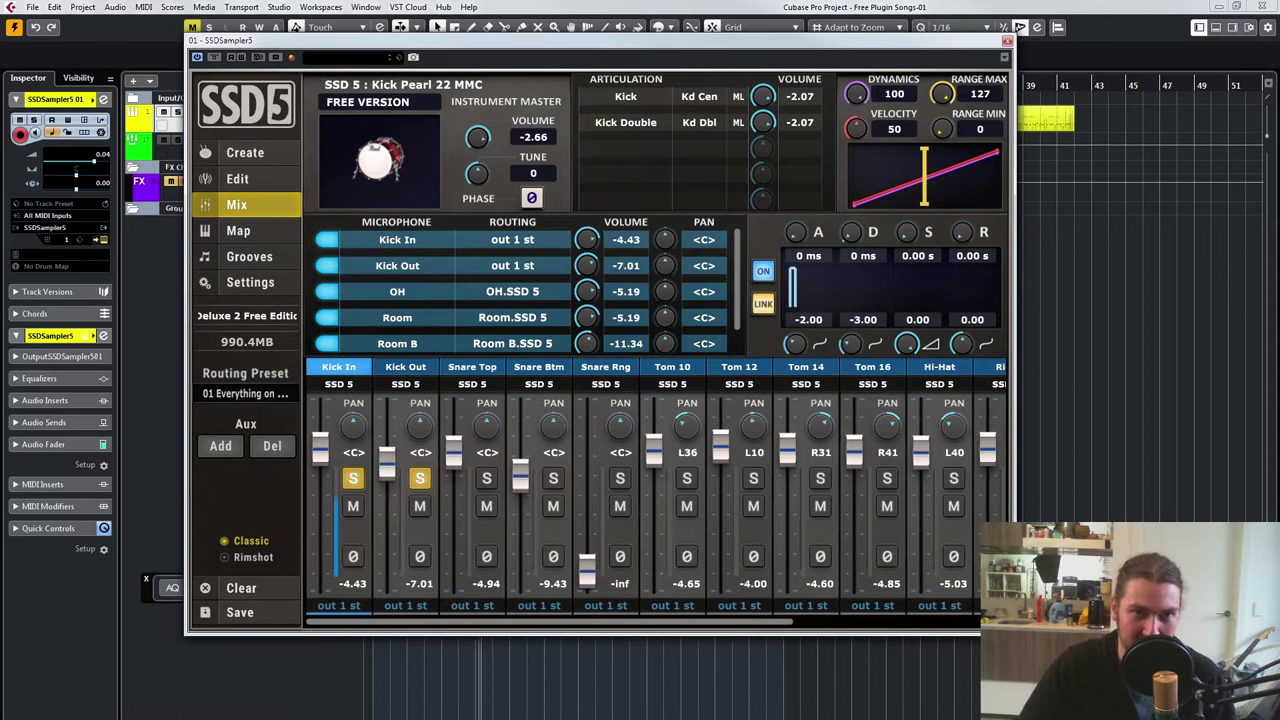
Step: Shape the linked kick envelope with 473 ms decay, 1.16 s sustain, 0.02 s release and a sustain level of -14.67
{"action": "left_click_drag", "start_coordinate": [851, 232], "coordinate": [850, 201]}
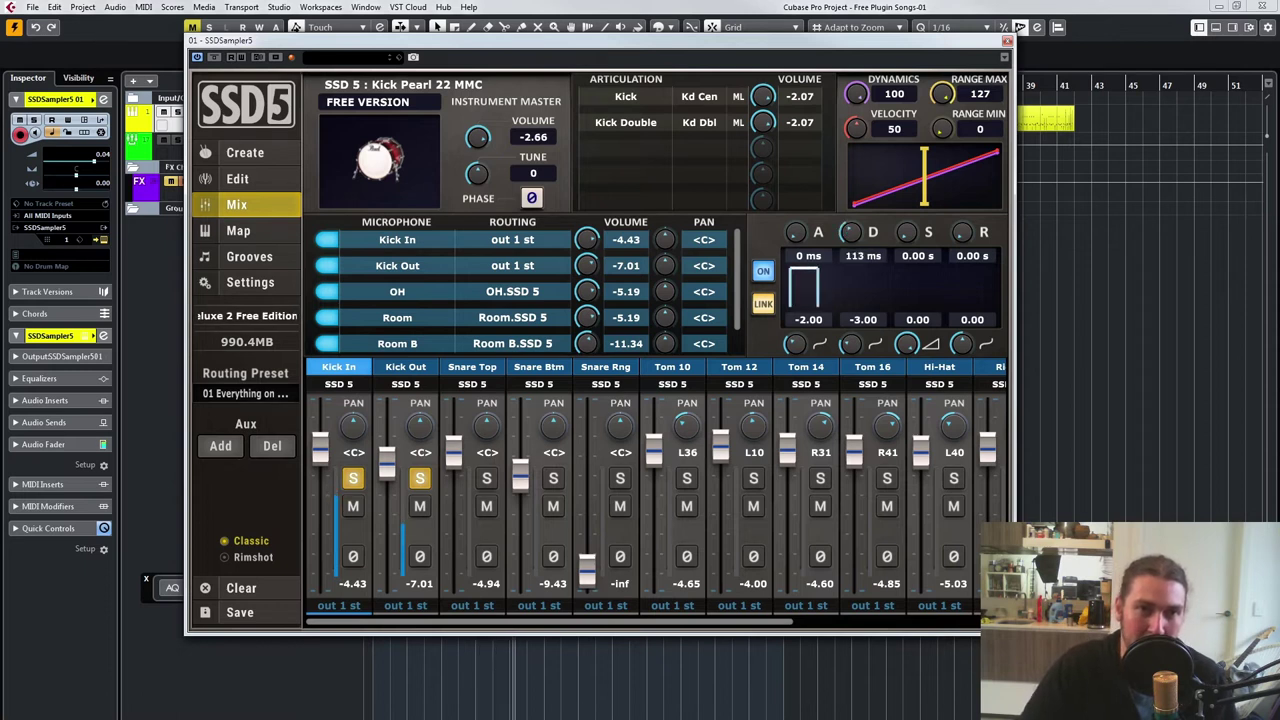
{"action": "left_click_drag", "start_coordinate": [851, 344], "coordinate": [796, 348]}
{"action": "left_click_drag", "start_coordinate": [907, 344], "coordinate": [906, 376]}
{"action": "left_click_drag", "start_coordinate": [907, 232], "coordinate": [907, 200]}
{"action": "left_click_drag", "start_coordinate": [850, 232], "coordinate": [850, 223]}
{"action": "left_click_drag", "start_coordinate": [962, 232], "coordinate": [962, 225]}
{"action": "left_click_drag", "start_coordinate": [961, 344], "coordinate": [961, 347]}
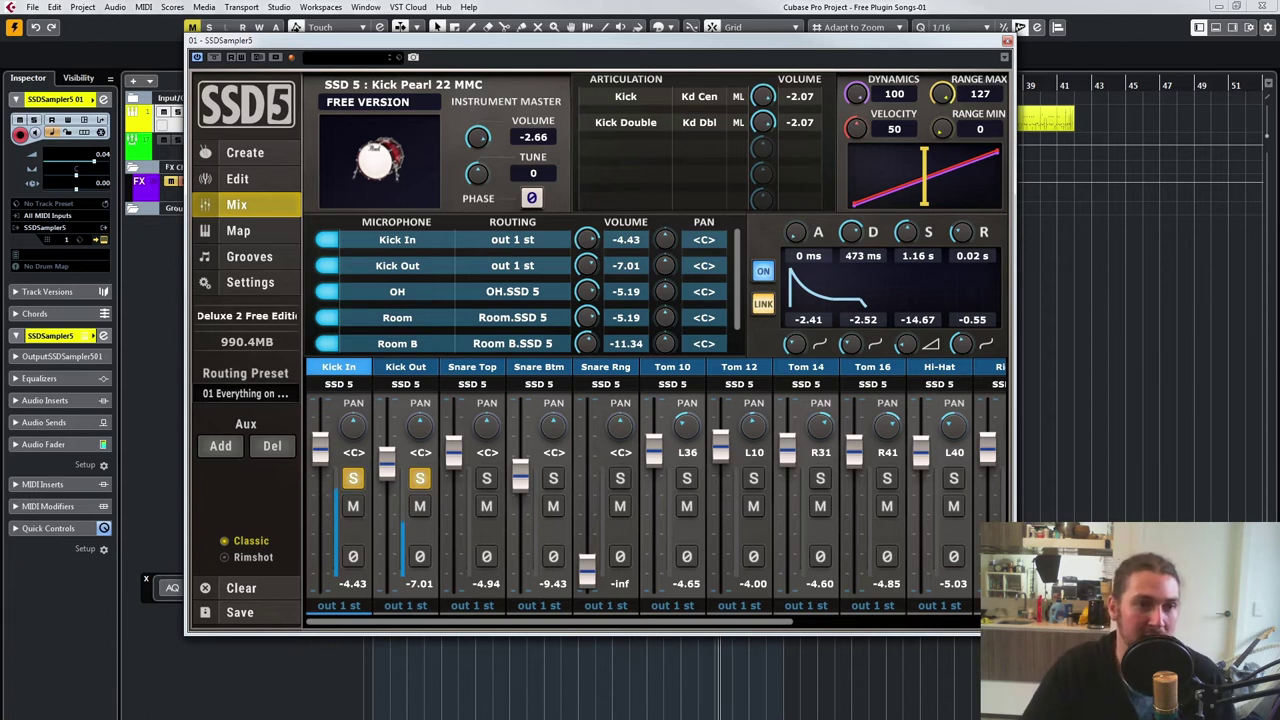
Step: Solo Snare Top and Snare Btm instead of the kick channels, and link the envelopes of all snare microphones
{"action": "left_click", "coordinate": [472, 367]}
{"action": "left_click", "coordinate": [486, 478]}
{"action": "left_click", "coordinate": [539, 367]}
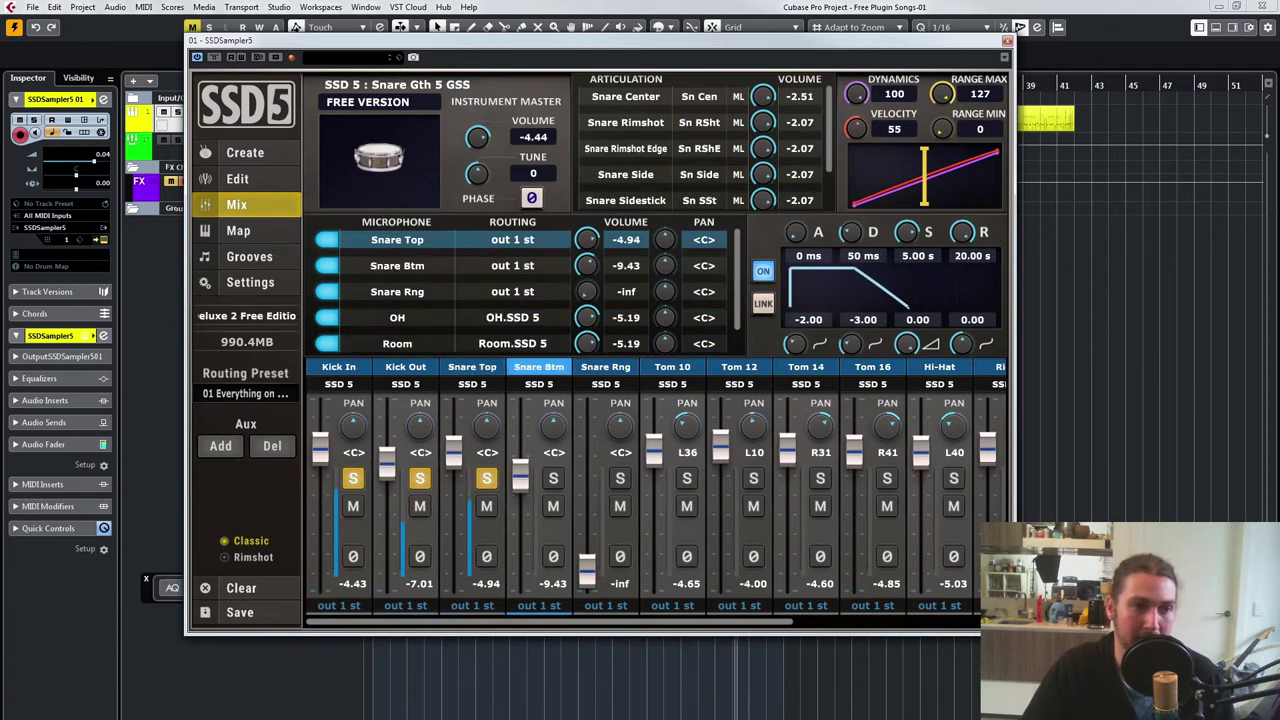
{"action": "left_click", "coordinate": [553, 478]}
{"action": "left_click", "coordinate": [420, 478]}
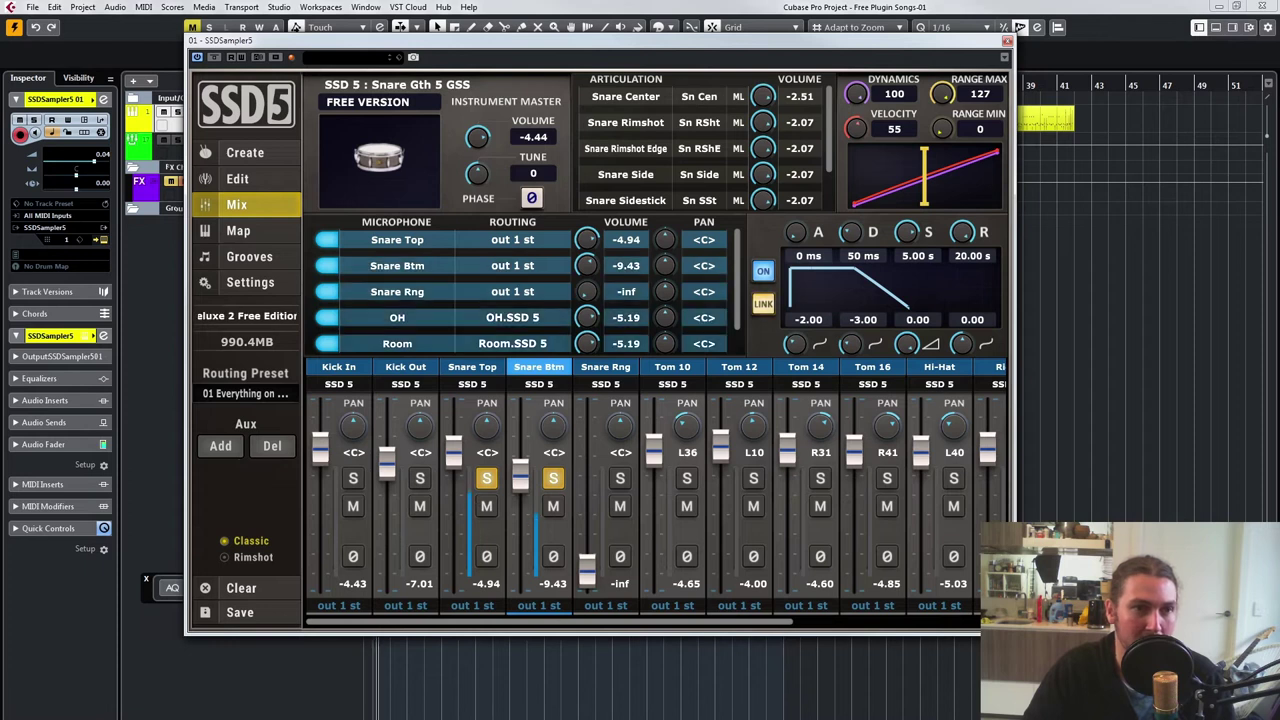
Step: Shorten the linked snare envelope to 491 ms decay, 0.00 s sustain and 0.04 s release, with a sustain level of -11.45
{"action": "left_click_drag", "start_coordinate": [962, 232], "coordinate": [962, 305]}
{"action": "left_click_drag", "start_coordinate": [907, 344], "coordinate": [907, 390]}
{"action": "left_click_drag", "start_coordinate": [907, 231], "coordinate": [907, 277]}
{"action": "left_click_drag", "start_coordinate": [851, 231], "coordinate": [907, 262]}
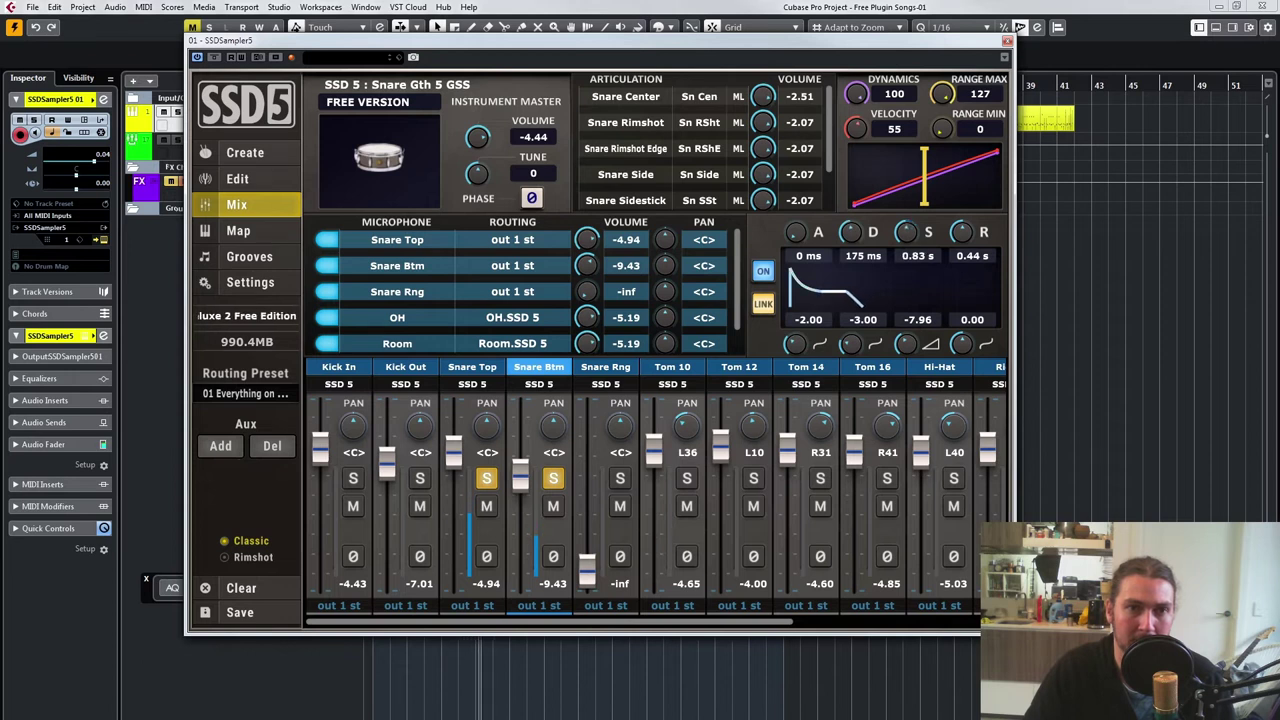
{"action": "left_click_drag", "start_coordinate": [907, 343], "coordinate": [907, 394]}
{"action": "left_click_drag", "start_coordinate": [850, 231], "coordinate": [850, 214]}
{"action": "left_click_drag", "start_coordinate": [907, 343], "coordinate": [907, 306]}
{"action": "left_click_drag", "start_coordinate": [961, 231], "coordinate": [905, 246]}
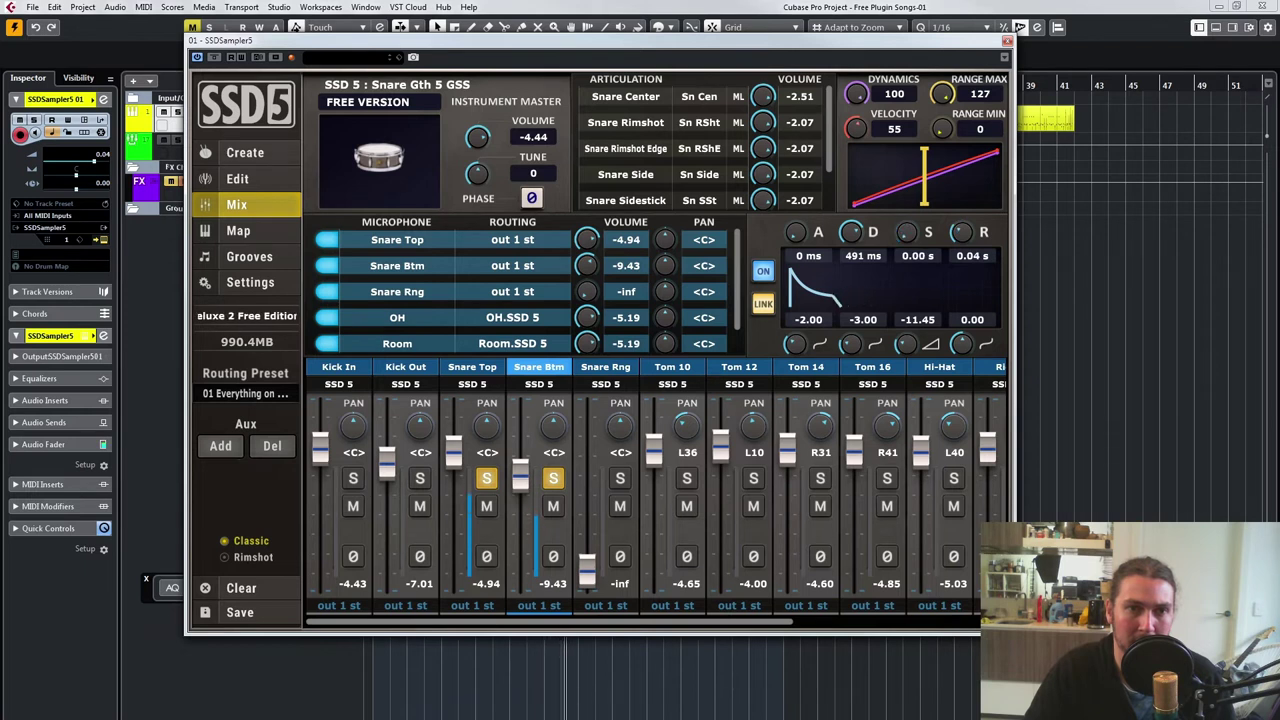
Step: Refine the snare envelope with 325 ms decay, attack curve -0.71, decay curve -1.31 and sustain level -10.87
{"action": "left_click_drag", "start_coordinate": [905, 343], "coordinate": [905, 326]}
{"action": "left_click_drag", "start_coordinate": [851, 231], "coordinate": [851, 237]}
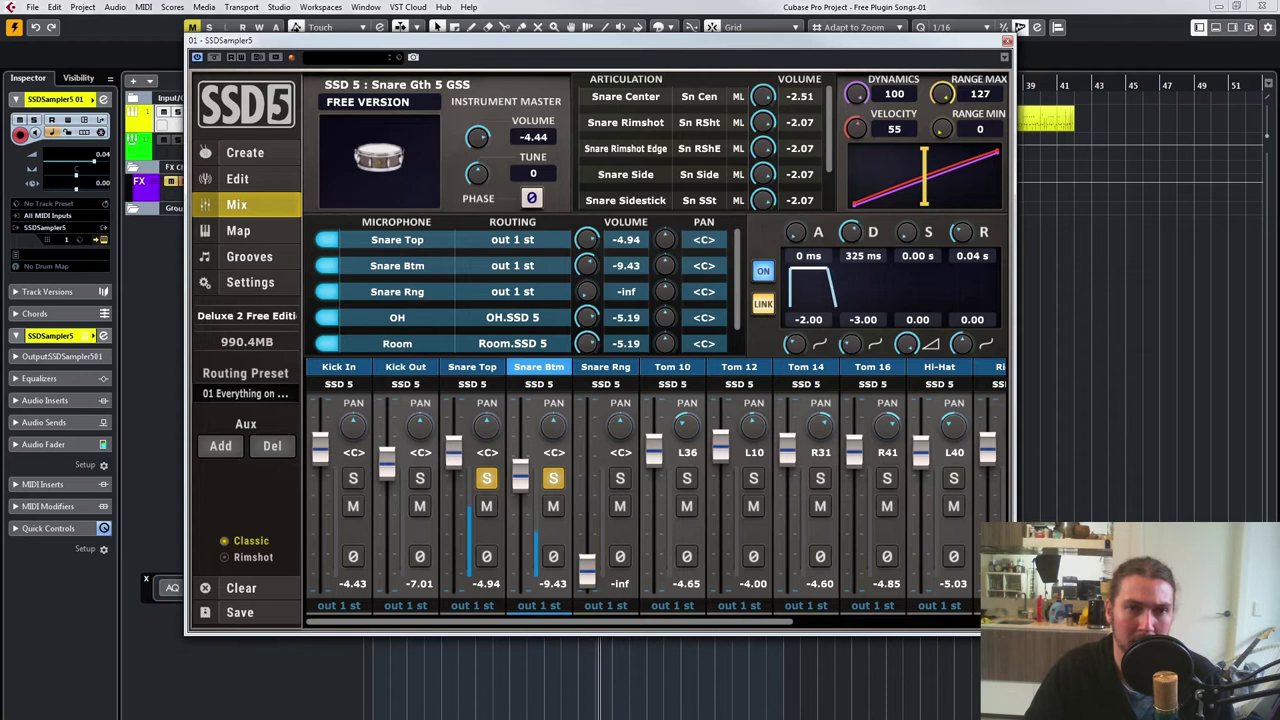
{"action": "left_click_drag", "start_coordinate": [850, 343], "coordinate": [850, 333]}
{"action": "left_click_drag", "start_coordinate": [906, 343], "coordinate": [795, 334]}
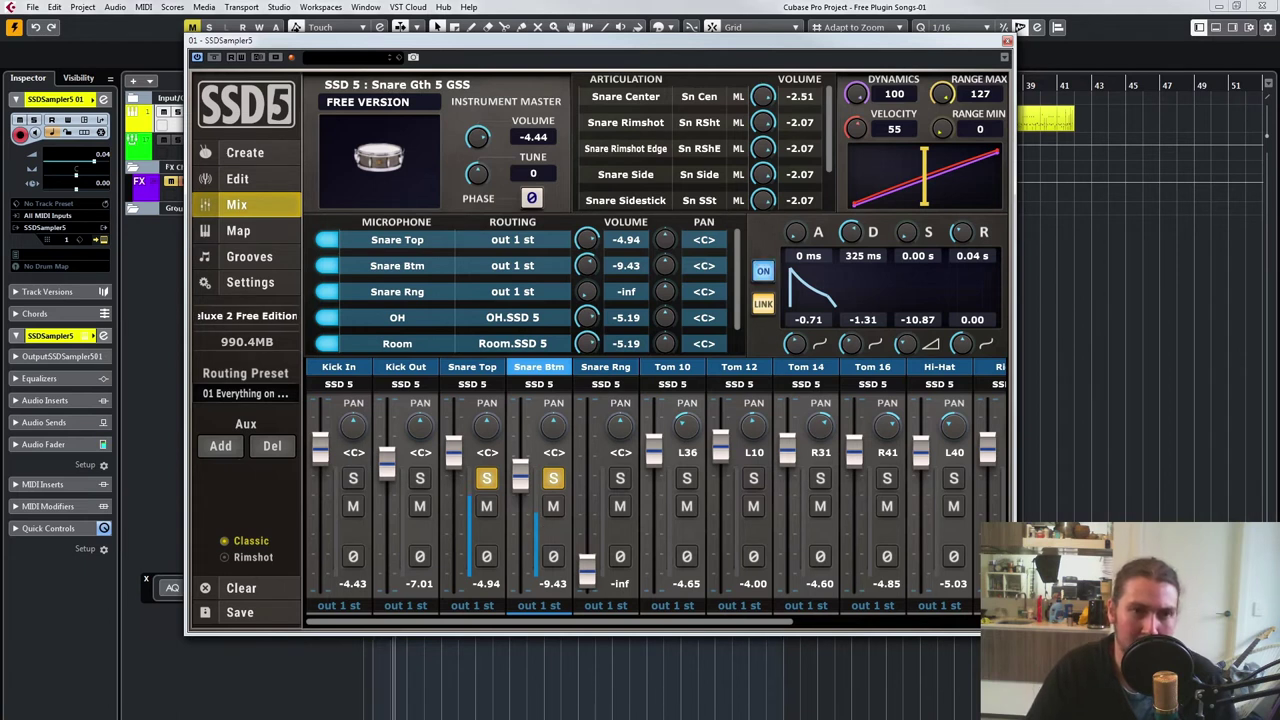
Step: Switch the snare envelope link off and on to compare the Room microphone's own envelope with the linked one
{"action": "scroll", "coordinate": [440, 290], "scroll_direction": "down", "scroll_amount": 1}
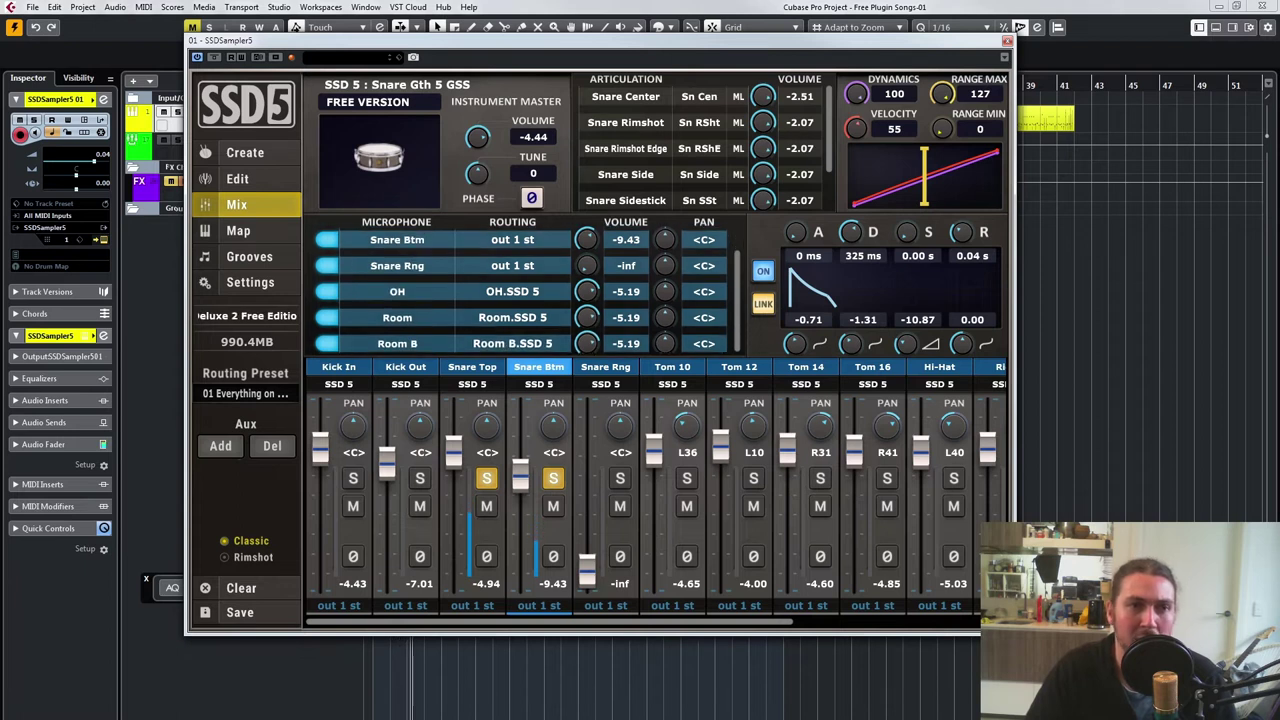
{"action": "left_click", "coordinate": [763, 304]}
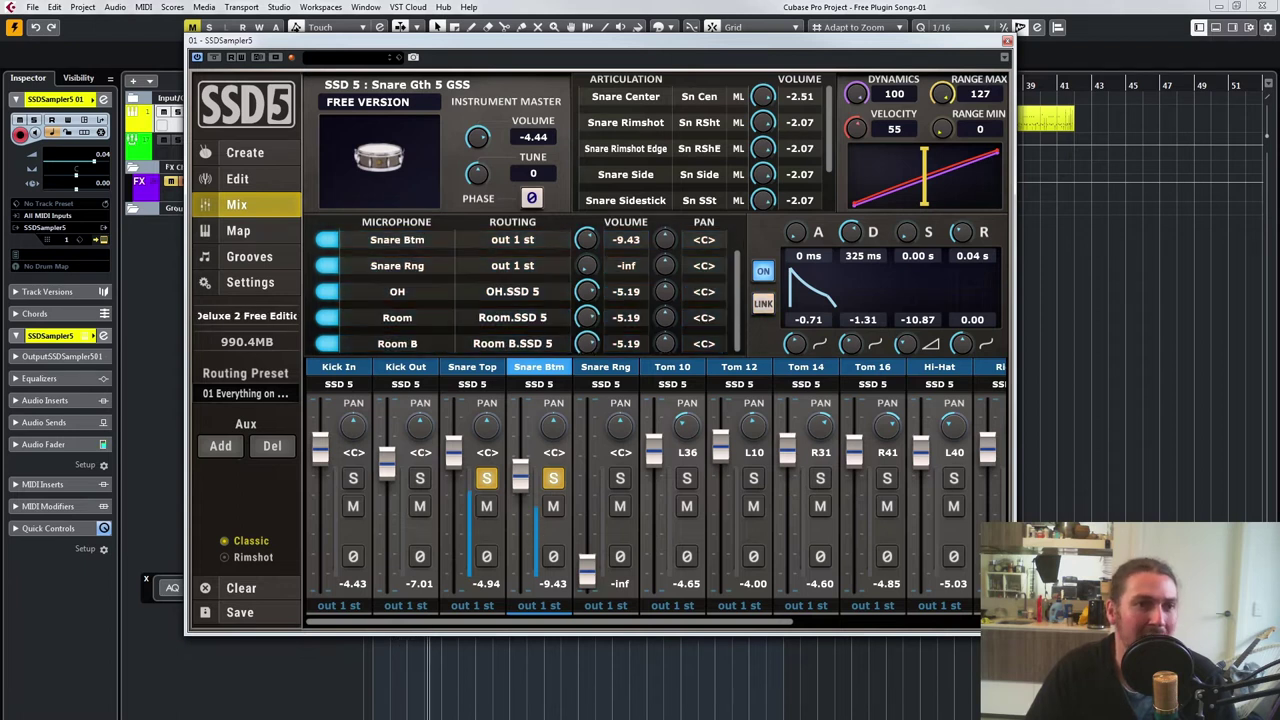
{"action": "left_click", "coordinate": [397, 318]}
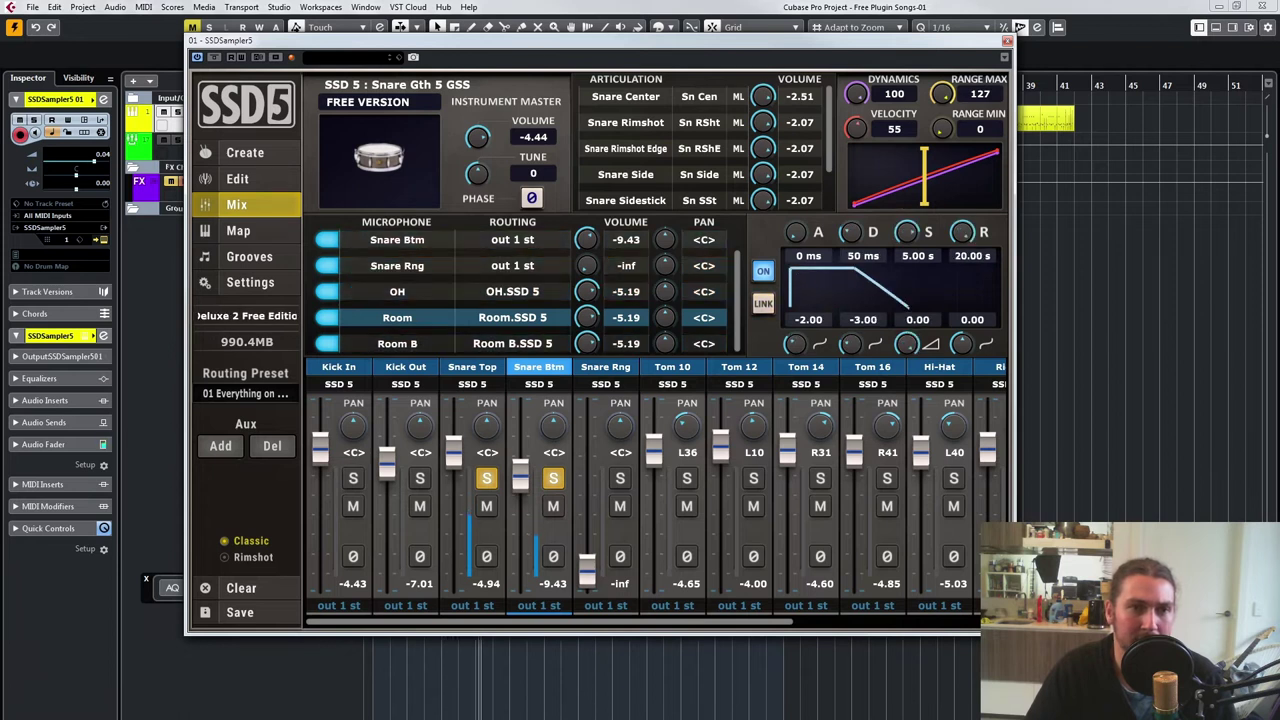
{"action": "left_click", "coordinate": [763, 304]}
{"action": "scroll", "coordinate": [530, 292], "scroll_direction": "up", "scroll_amount": 1}
{"action": "scroll", "coordinate": [530, 292], "scroll_direction": "down", "scroll_amount": 1}
{"action": "scroll", "coordinate": [530, 292], "scroll_direction": "up", "scroll_amount": 1}
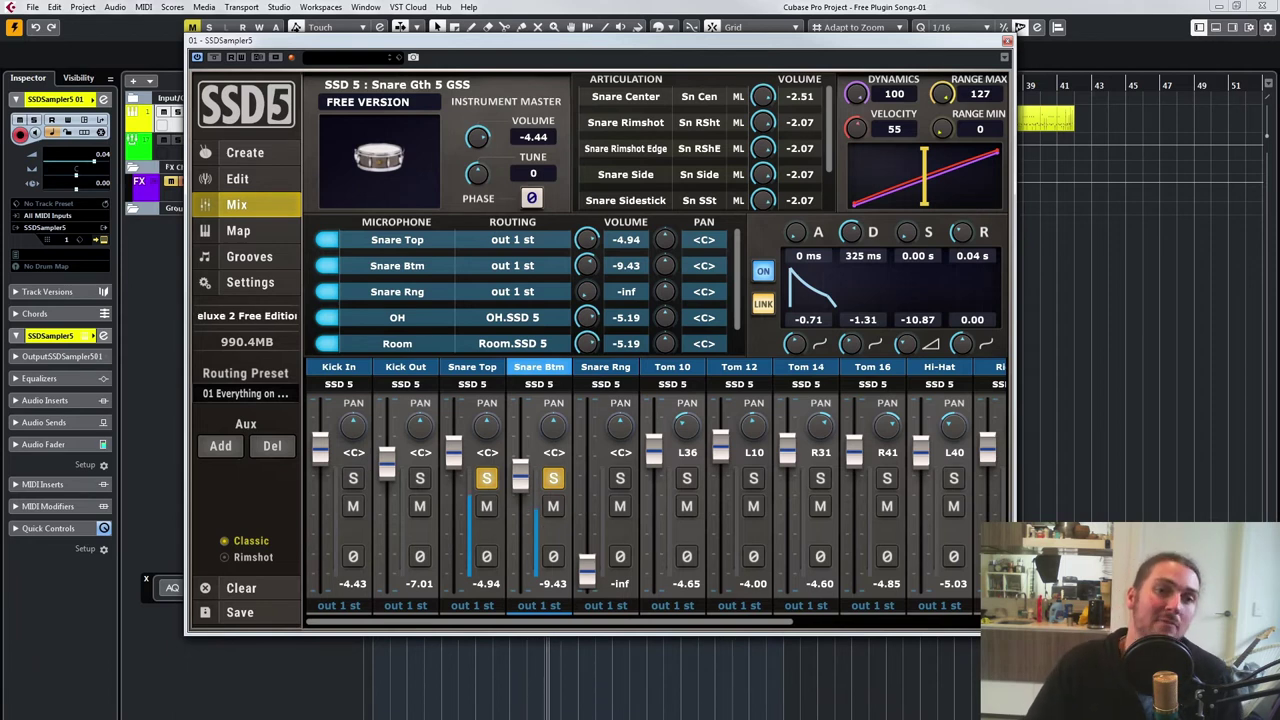
{"action": "left_click", "coordinate": [763, 304]}
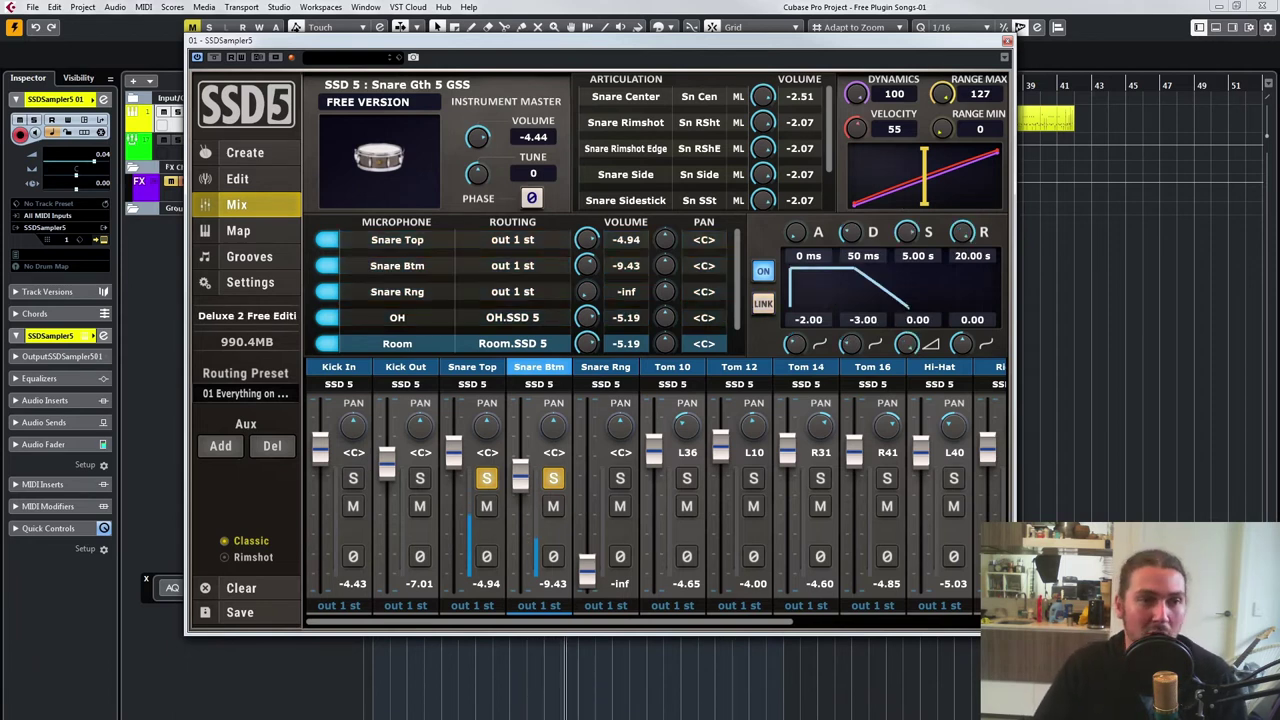
Step: Inspect the separate envelopes of the Room B, Snare Top and Snare Btm microphones, and link all snare microphones again
{"action": "scroll", "coordinate": [520, 291], "scroll_direction": "down", "scroll_amount": 1}
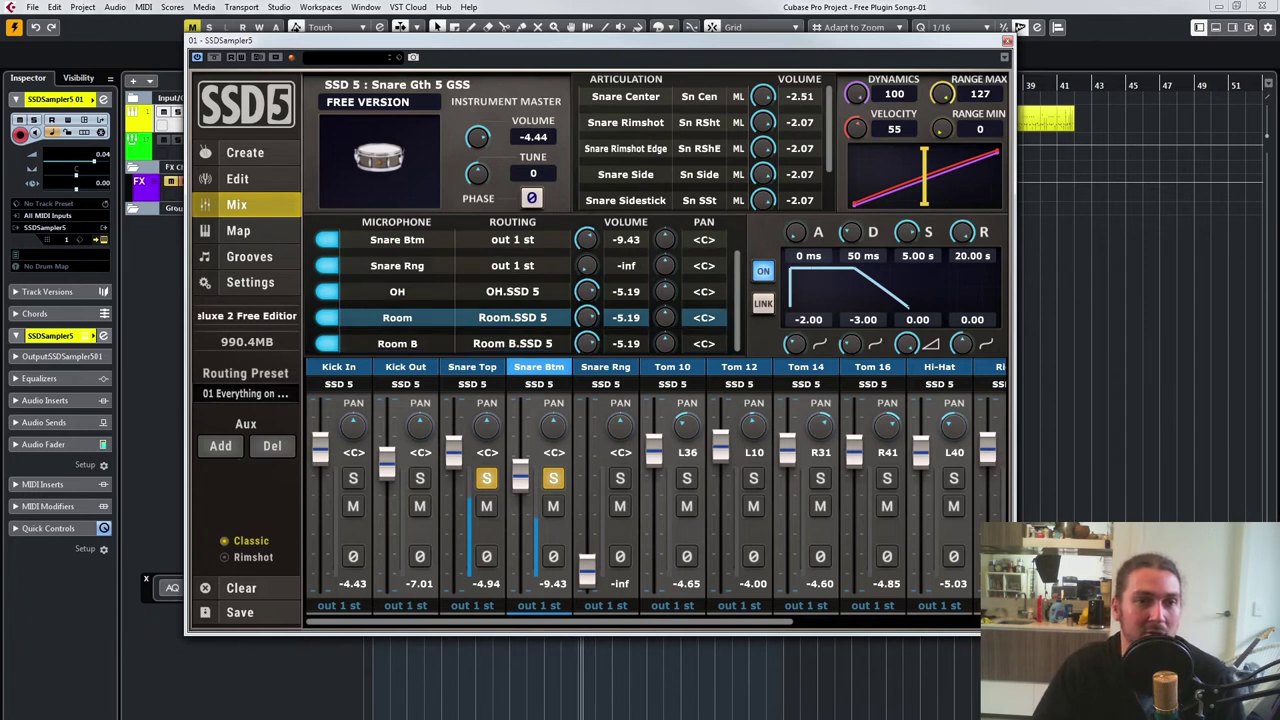
{"action": "left_click", "coordinate": [397, 343]}
{"action": "scroll", "coordinate": [520, 291], "scroll_direction": "up", "scroll_amount": 1}
{"action": "left_click", "coordinate": [397, 265]}
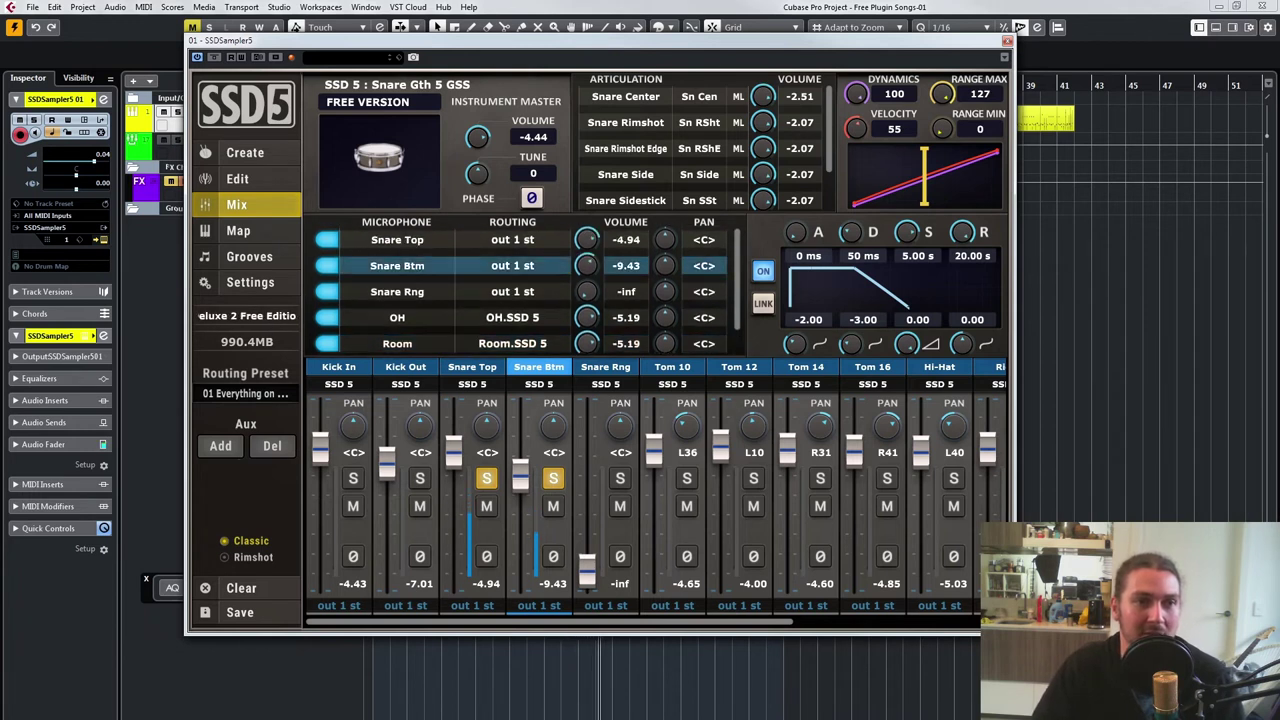
{"action": "left_click", "coordinate": [397, 240]}
{"action": "left_click", "coordinate": [397, 266]}
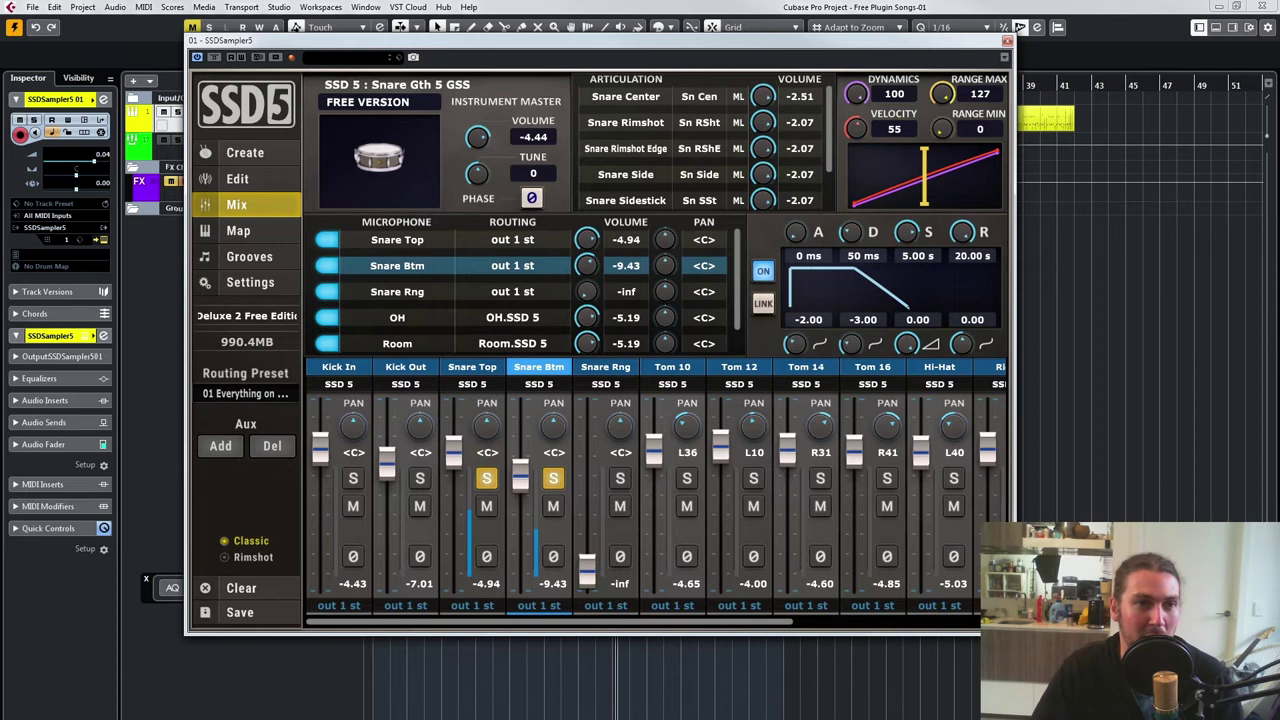
{"action": "left_click", "coordinate": [763, 304]}
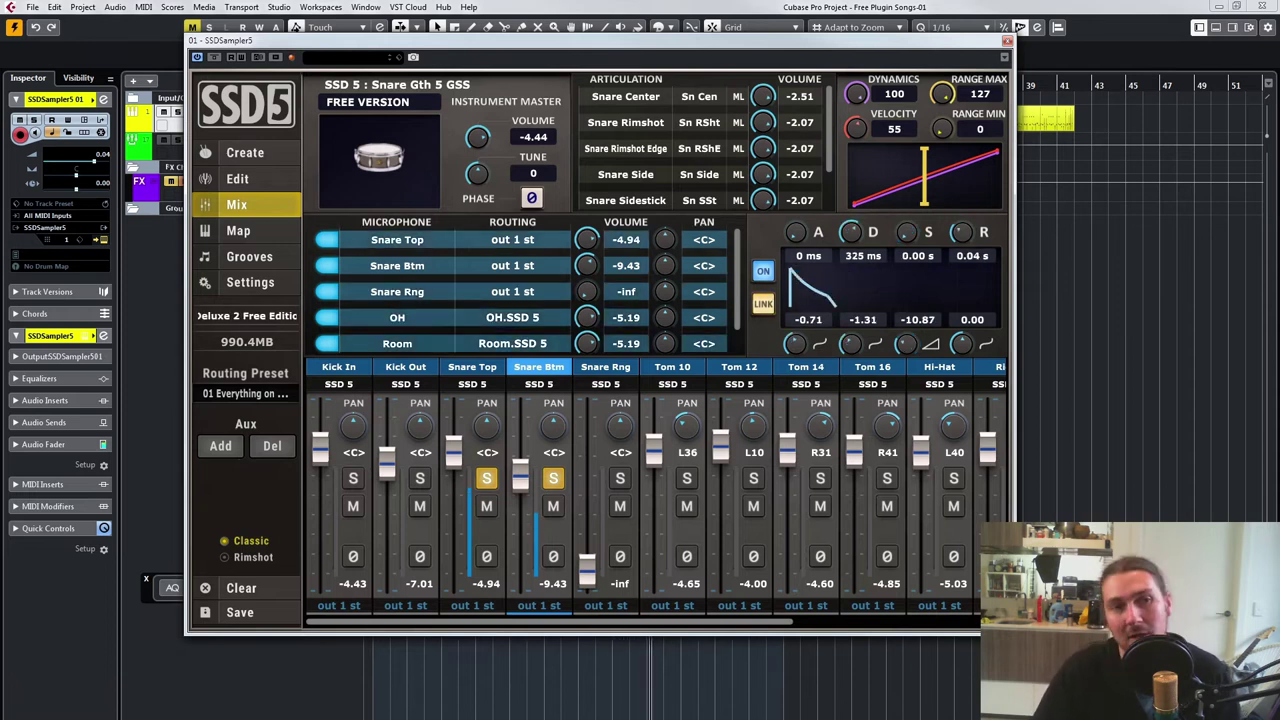
{"action": "left_click", "coordinate": [763, 304]}
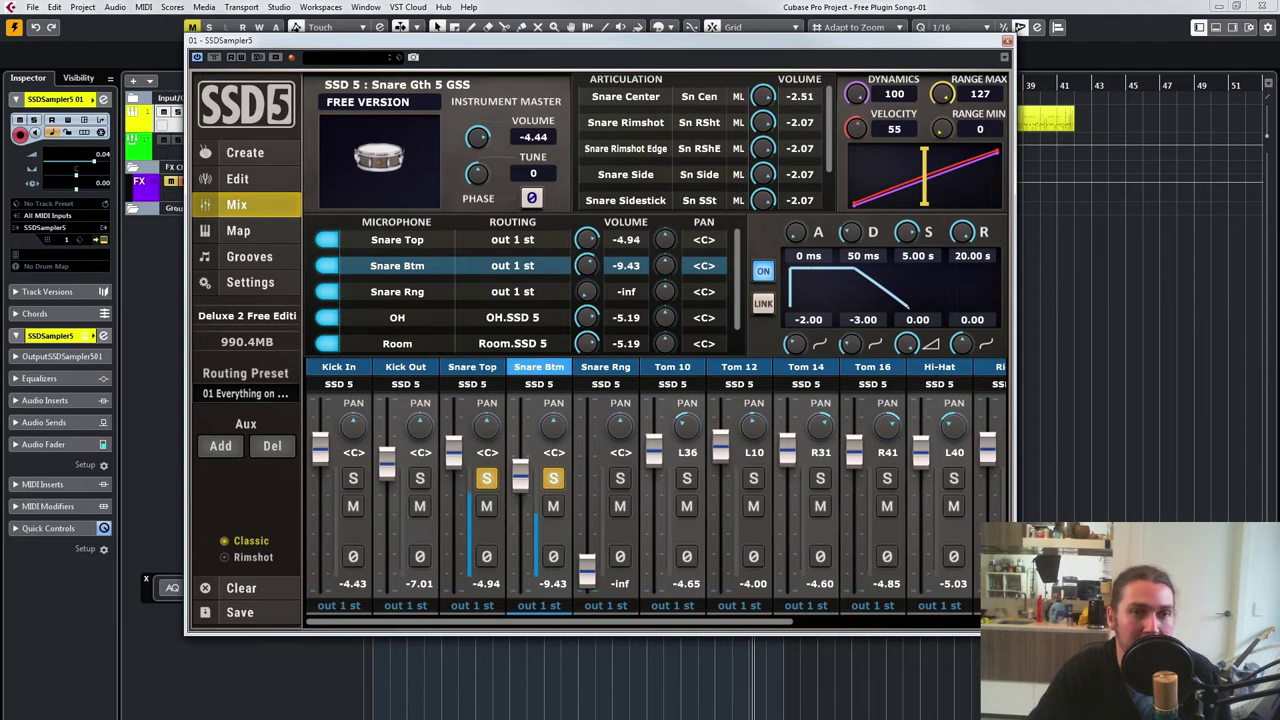
{"action": "left_click", "coordinate": [763, 304]}
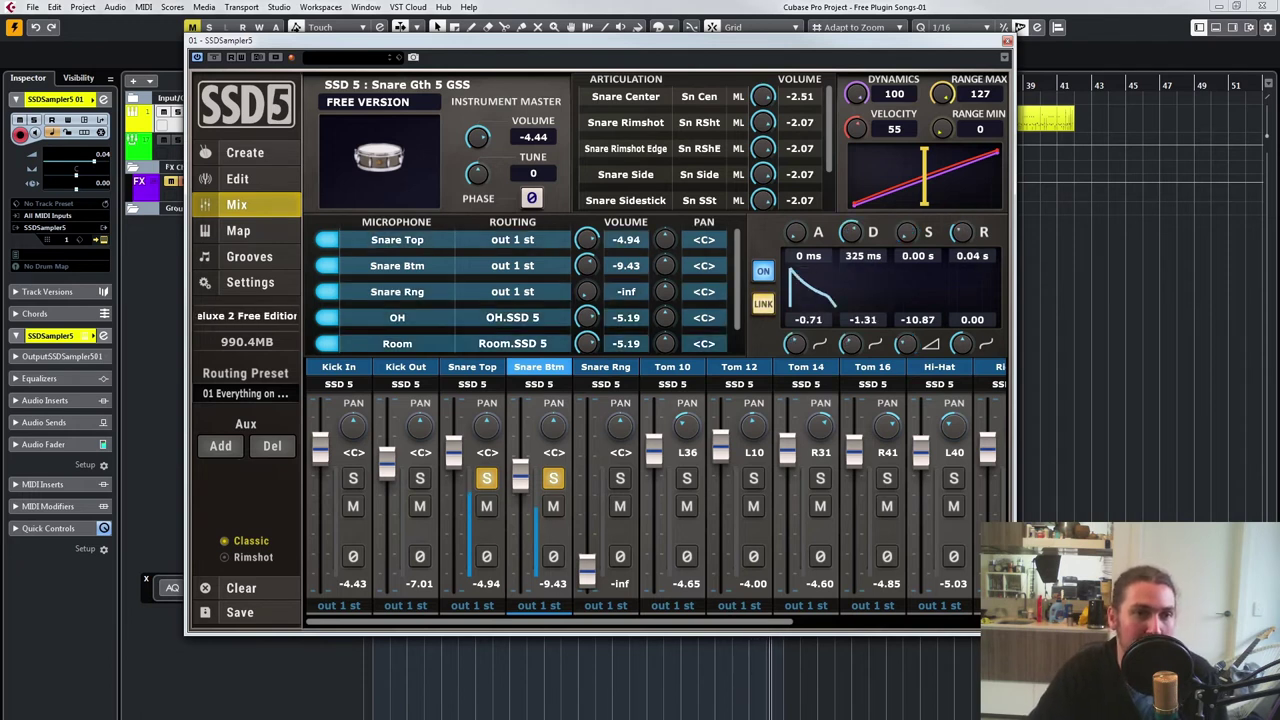
Step: Audition the kick and snare solos together, and clear them all to hear the full mix
{"action": "left_click", "coordinate": [420, 479]}
{"action": "left_click", "coordinate": [353, 479]}
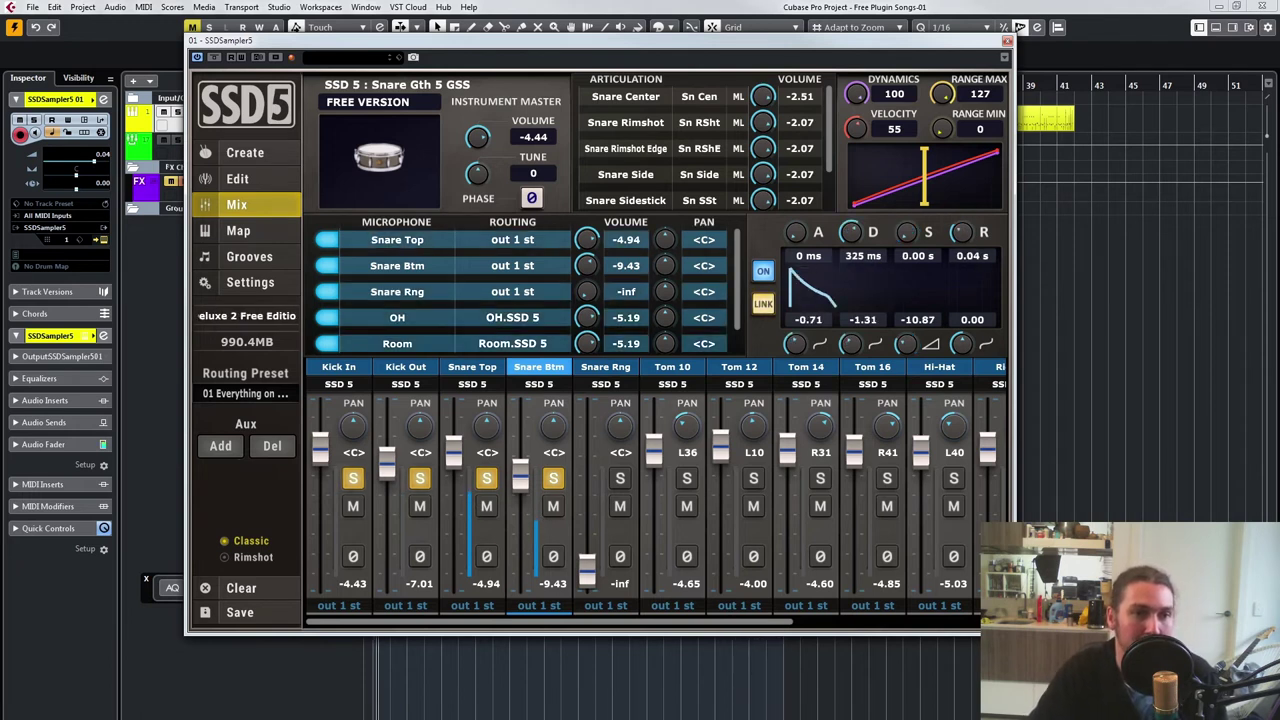
{"action": "left_click", "coordinate": [486, 478]}
{"action": "left_click", "coordinate": [553, 478]}
{"action": "left_click", "coordinate": [420, 478]}
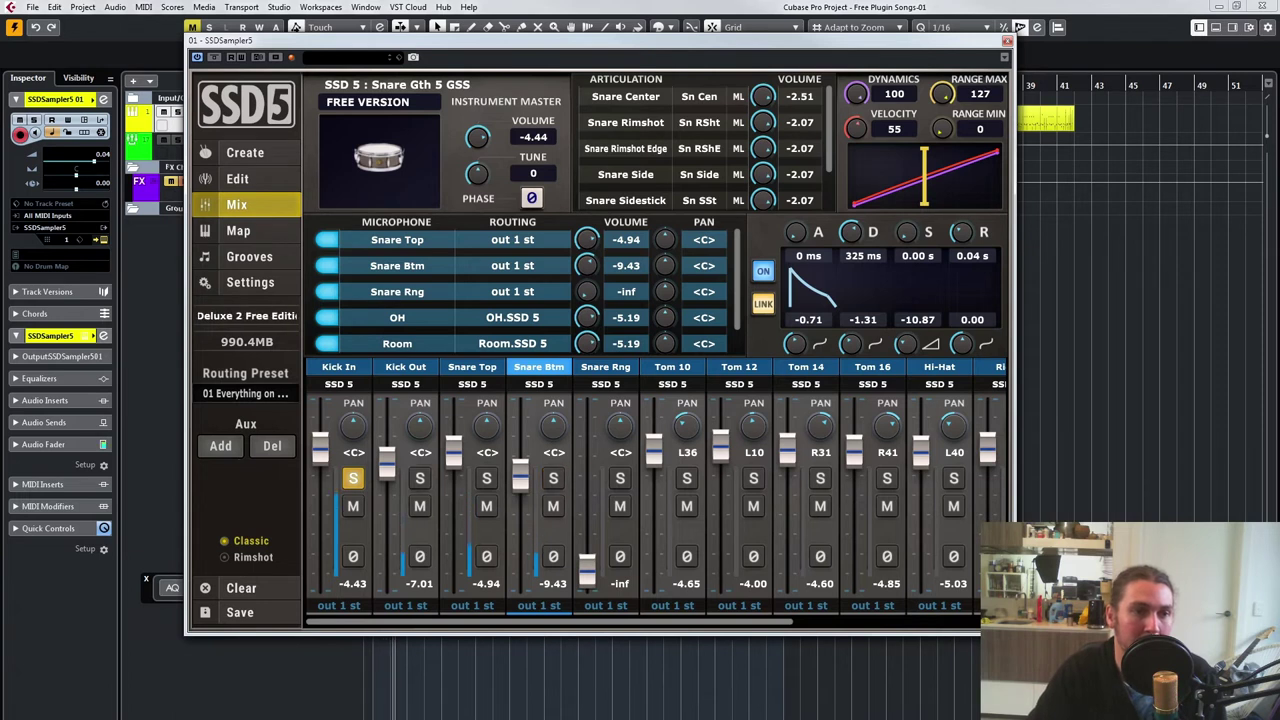
{"action": "left_click", "coordinate": [353, 478]}
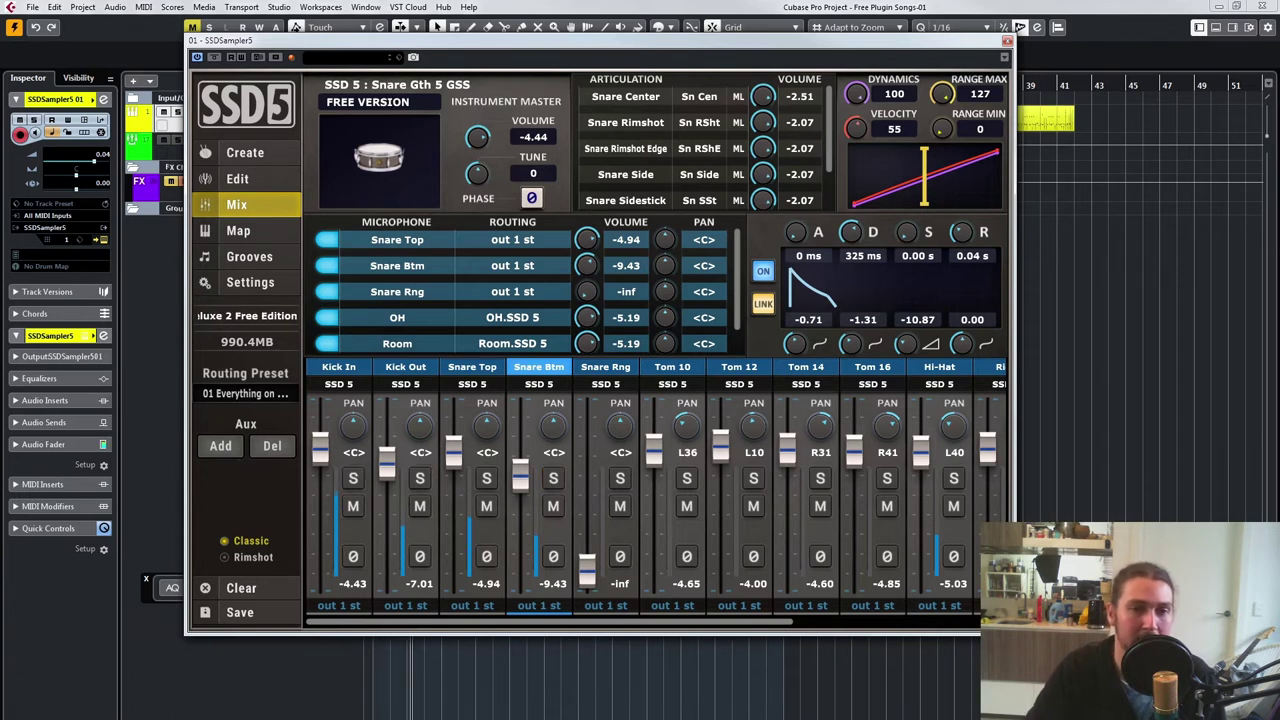
Step: Lower the Room B channel to -7.87 in the mixer
{"action": "left_click_drag", "start_coordinate": [549, 622], "coordinate": [760, 622]}
{"action": "left_click_drag", "start_coordinate": [887, 445], "coordinate": [887, 462]}
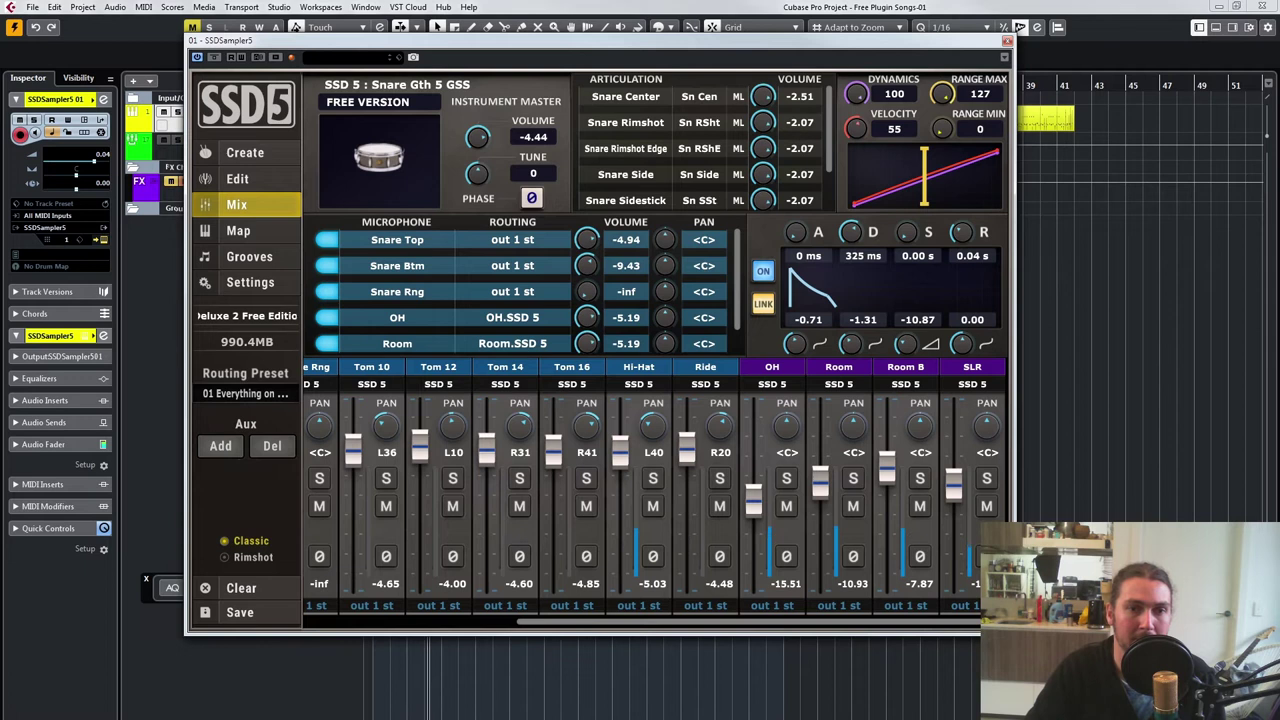
Step: Apply the routing preset 03 Everything on Its Own Stereo and check the output assigned to each mixer channel
{"action": "scroll", "coordinate": [655, 490], "scroll_direction": "left", "scroll_amount": 5}
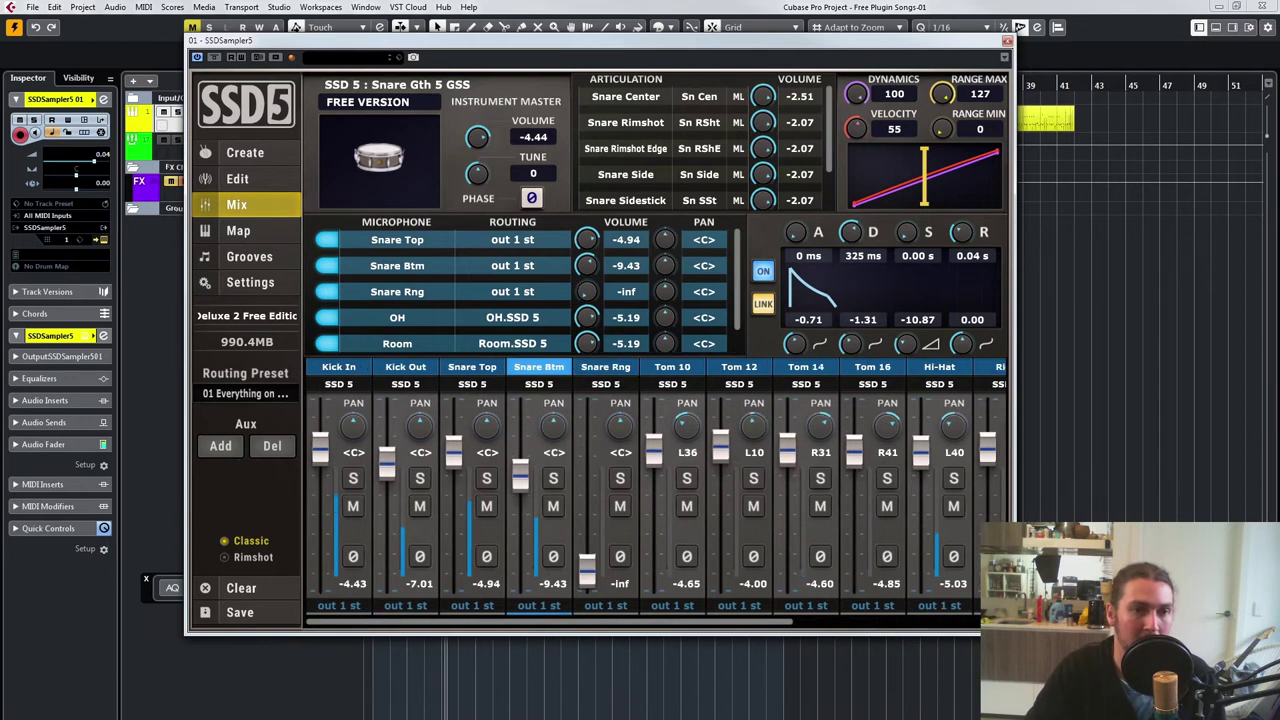
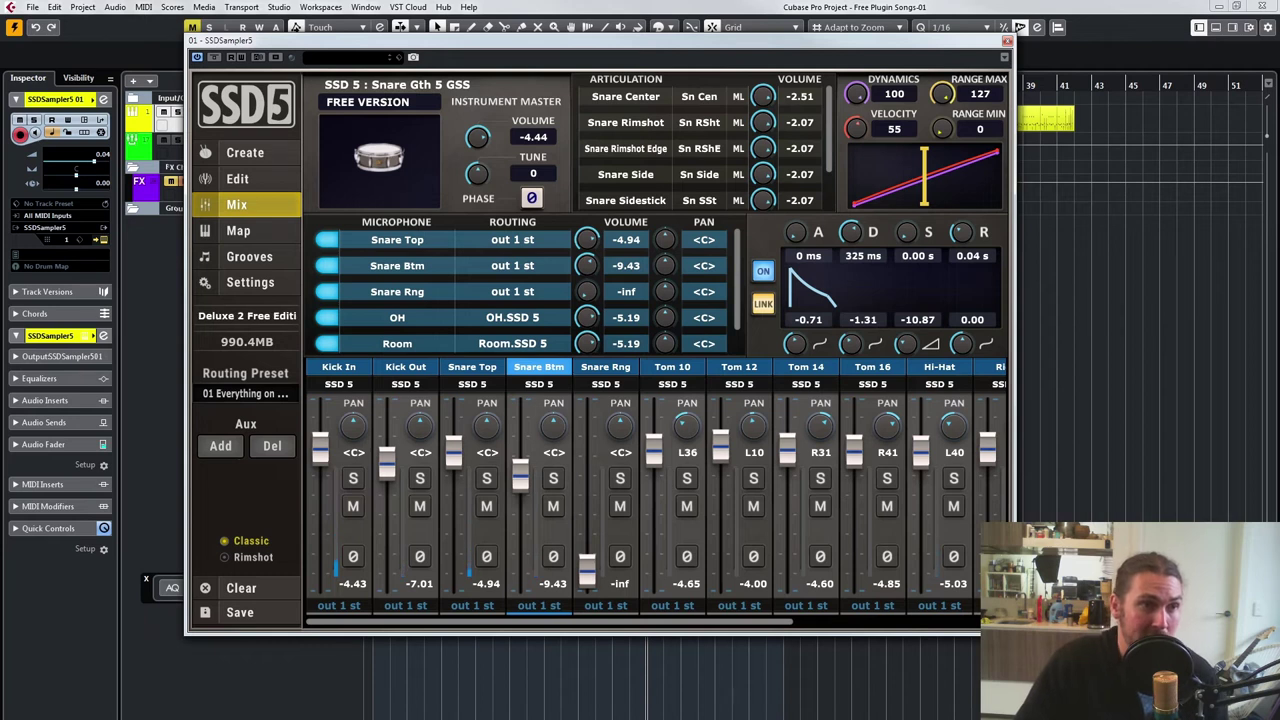
{"action": "left_click_drag", "start_coordinate": [590, 41], "coordinate": [713, 50]}
{"action": "left_click", "coordinate": [368, 402]}
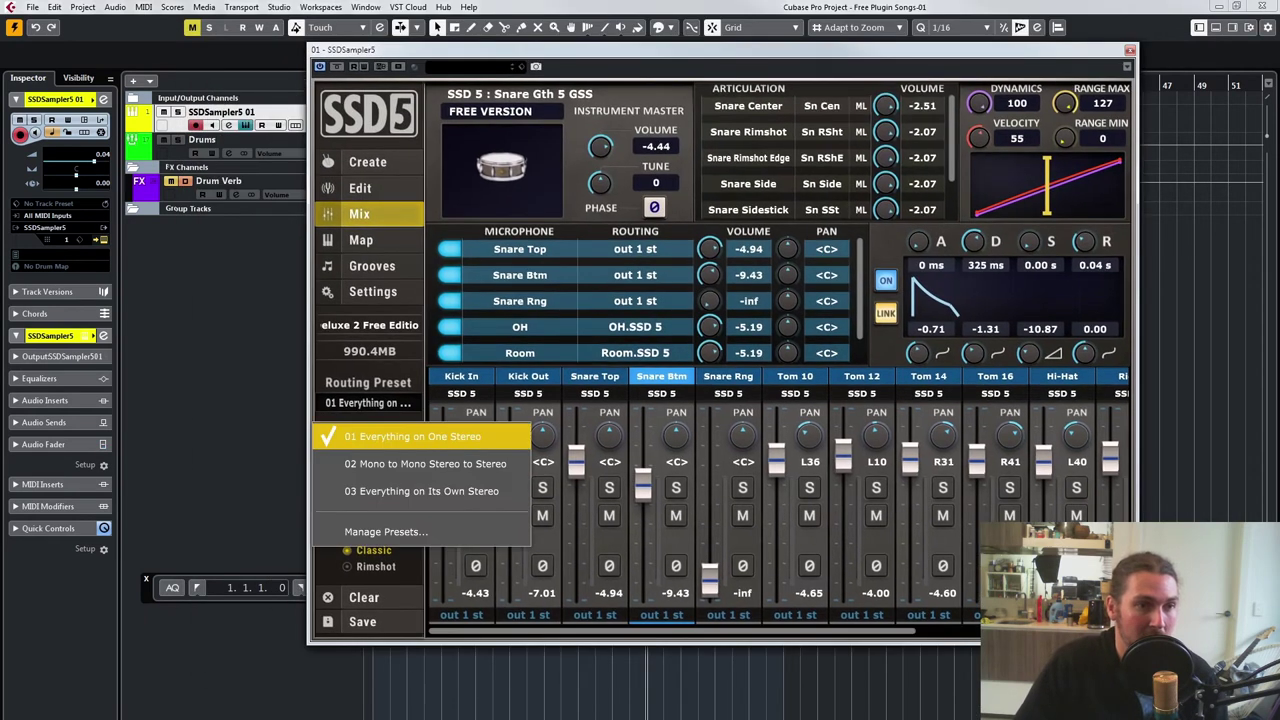
{"action": "left_click", "coordinate": [400, 489]}
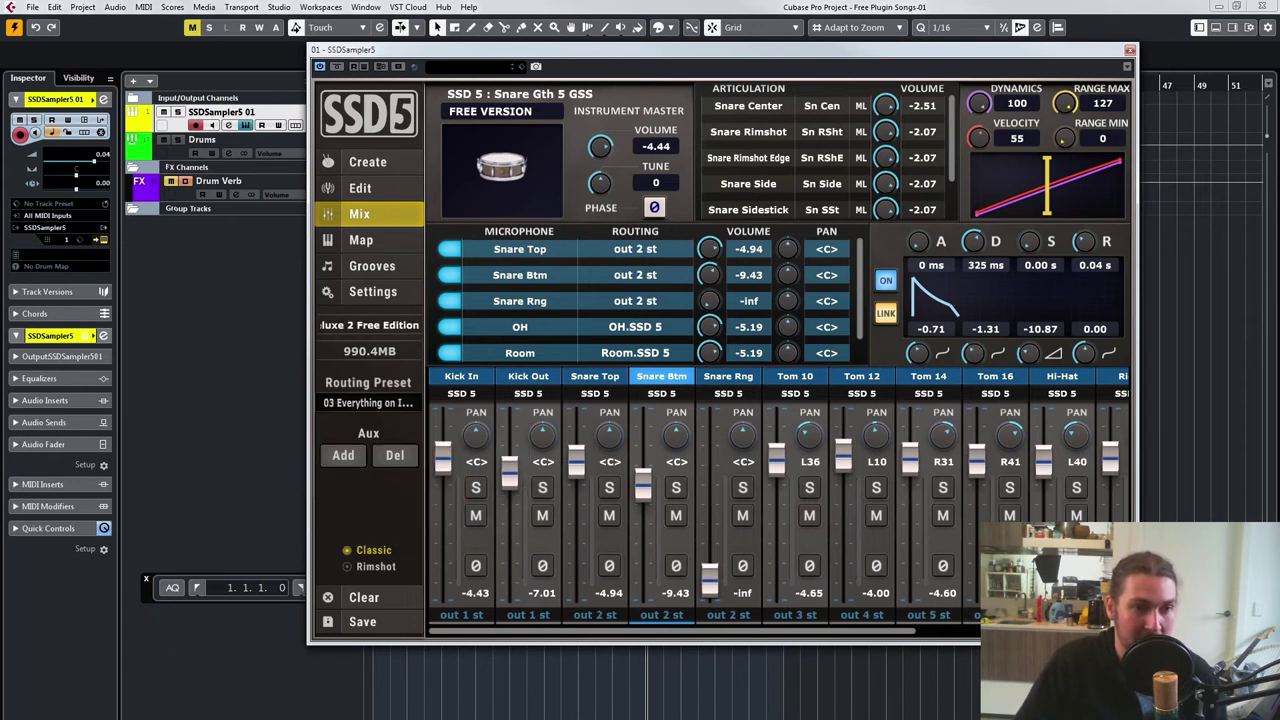
{"action": "left_click_drag", "start_coordinate": [690, 631], "coordinate": [772, 631]}
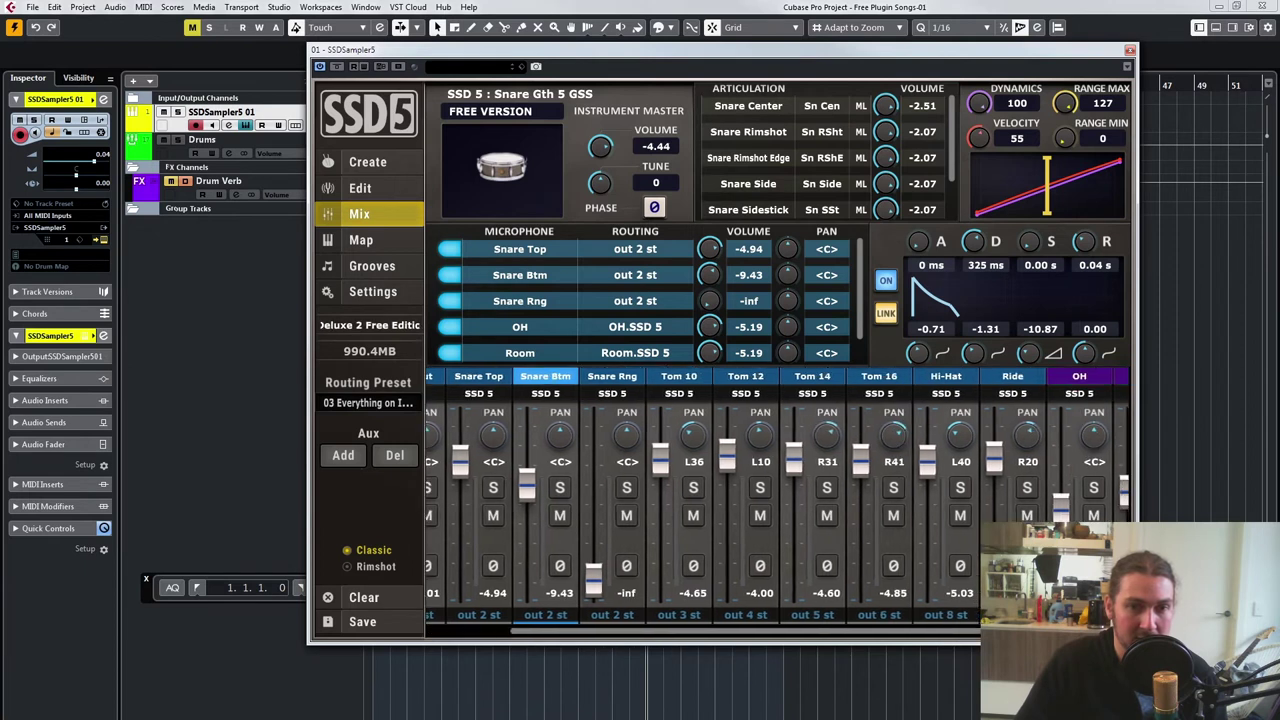
{"action": "scroll", "coordinate": [777, 495], "scroll_direction": "right", "scroll_amount": 3}
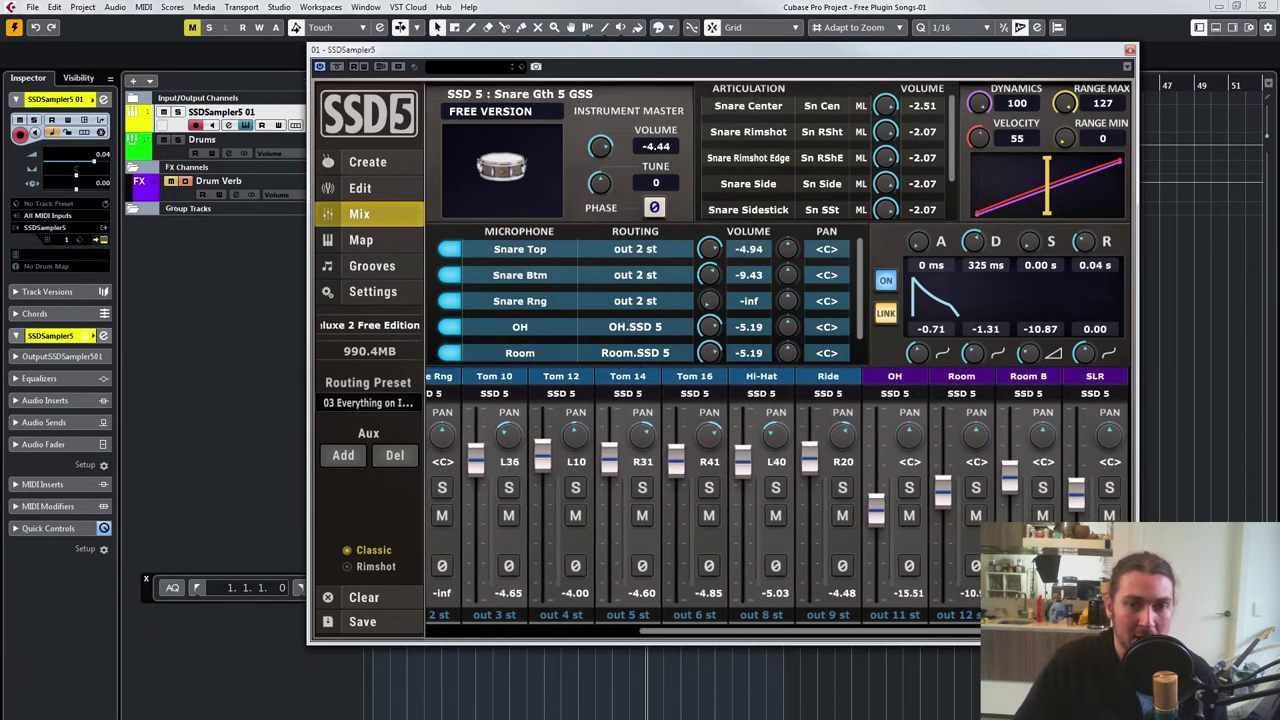
{"action": "scroll", "coordinate": [777, 495], "scroll_direction": "left", "scroll_amount": 5}
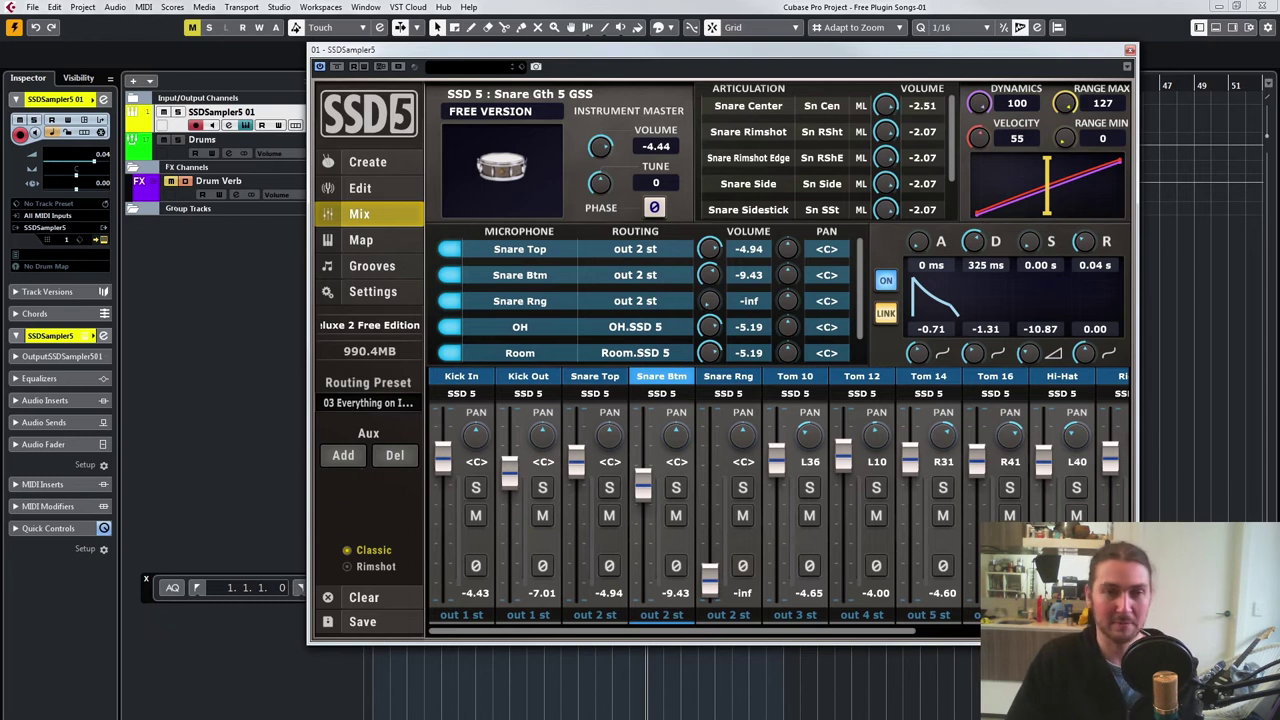
Step: View the sampler's separate output channels in the MixConsole, and return to the project with the SSDSampler5 plugin window open
{"action": "key", "text": "F3"}
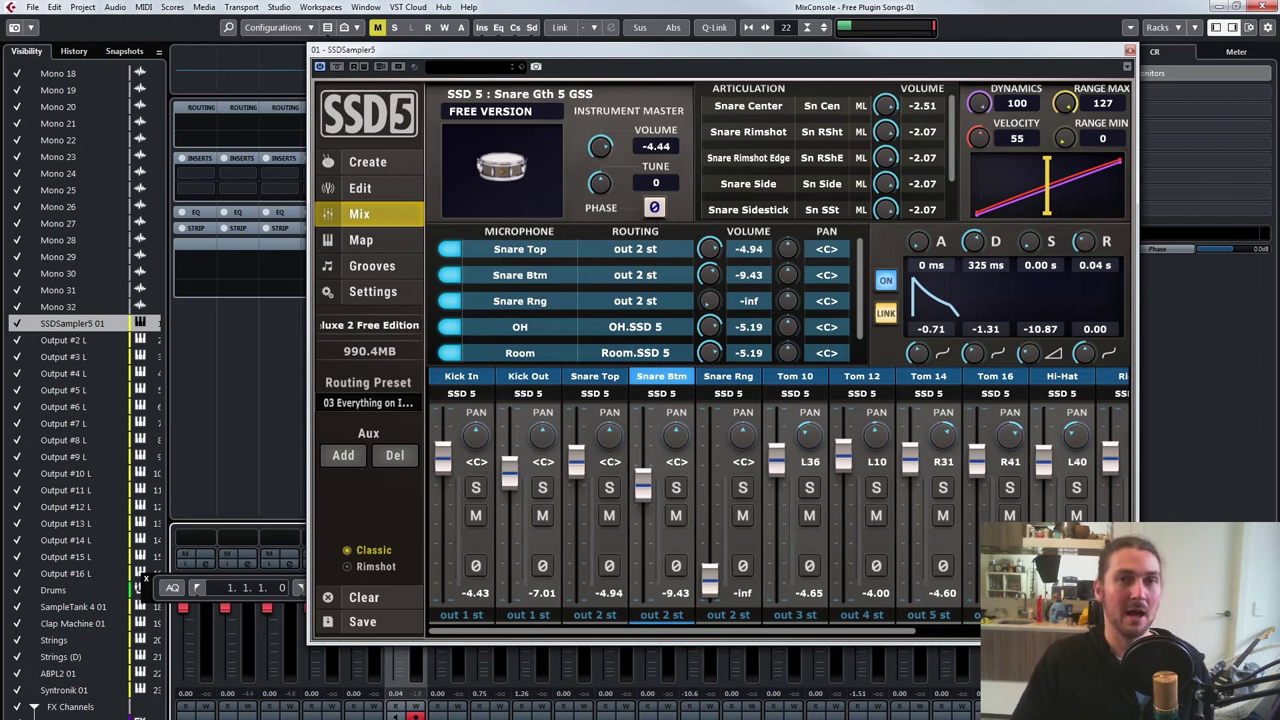
{"action": "left_click", "coordinate": [1130, 50]}
{"action": "left_click_drag", "start_coordinate": [1279, 20], "coordinate": [532, 54]}
{"action": "left_click_drag", "start_coordinate": [860, 7], "coordinate": [1279, 5]}
{"action": "left_click_drag", "start_coordinate": [532, 54], "coordinate": [631, 50]}
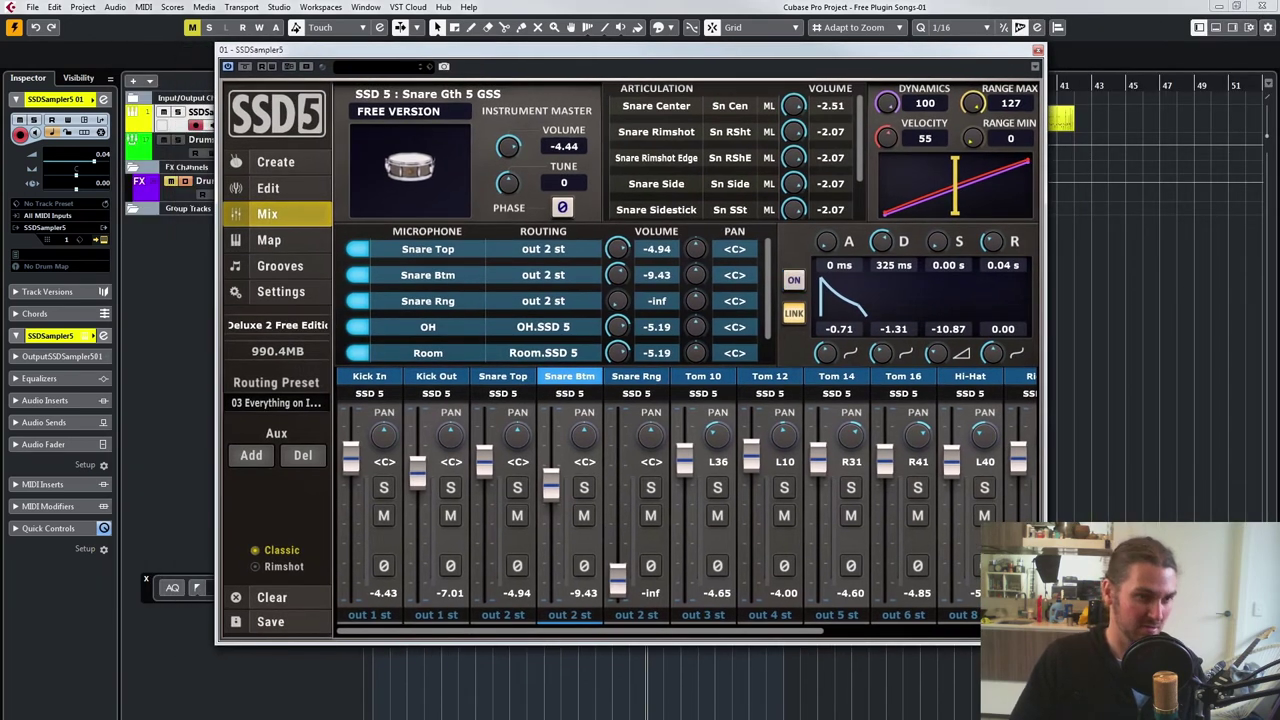
Step: Select the Kick In channel, and raise Snare Btm to -6.07 and Kick Out to -5.25 in the sampler mixer
{"action": "left_click", "coordinate": [369, 377]}
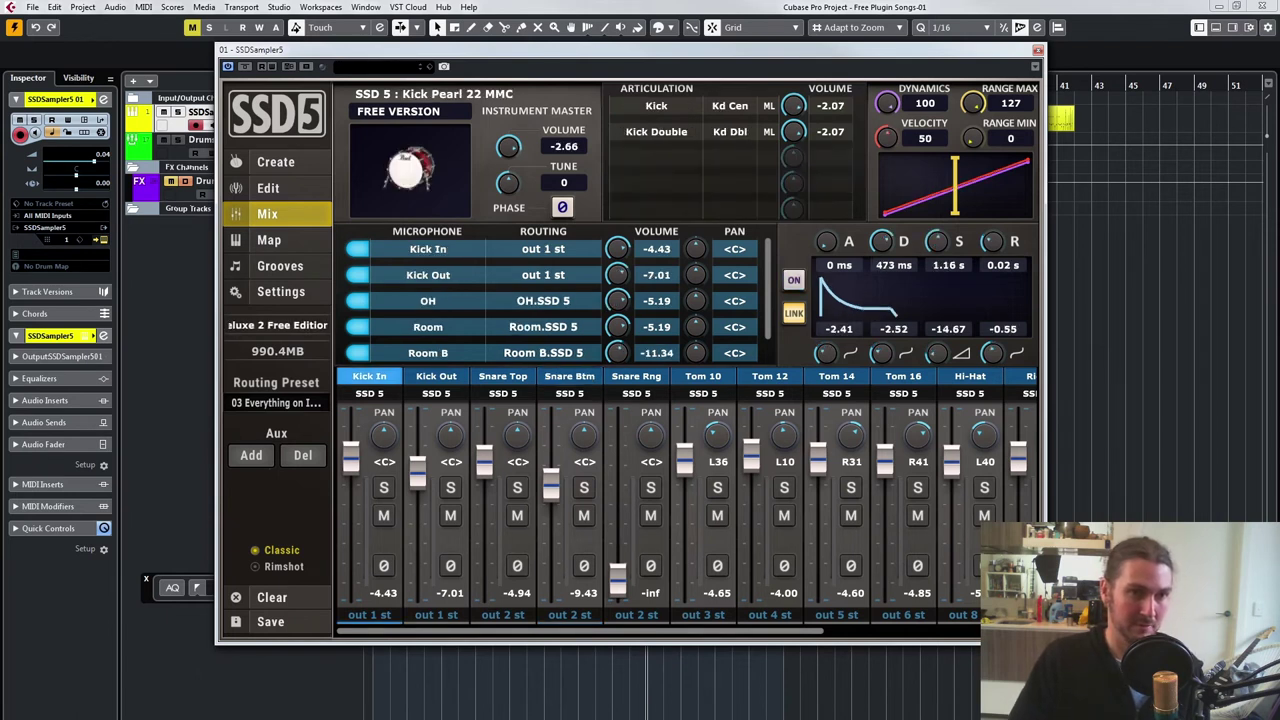
{"action": "left_click_drag", "start_coordinate": [551, 485], "coordinate": [551, 468]}
{"action": "left_click_drag", "start_coordinate": [418, 473], "coordinate": [418, 463]}
Step: Rebalance the ambience channels, setting OH to -5.08, Room to -16.28 and Room B to -10.83
{"action": "left_click_drag", "start_coordinate": [580, 631], "coordinate": [791, 631]}
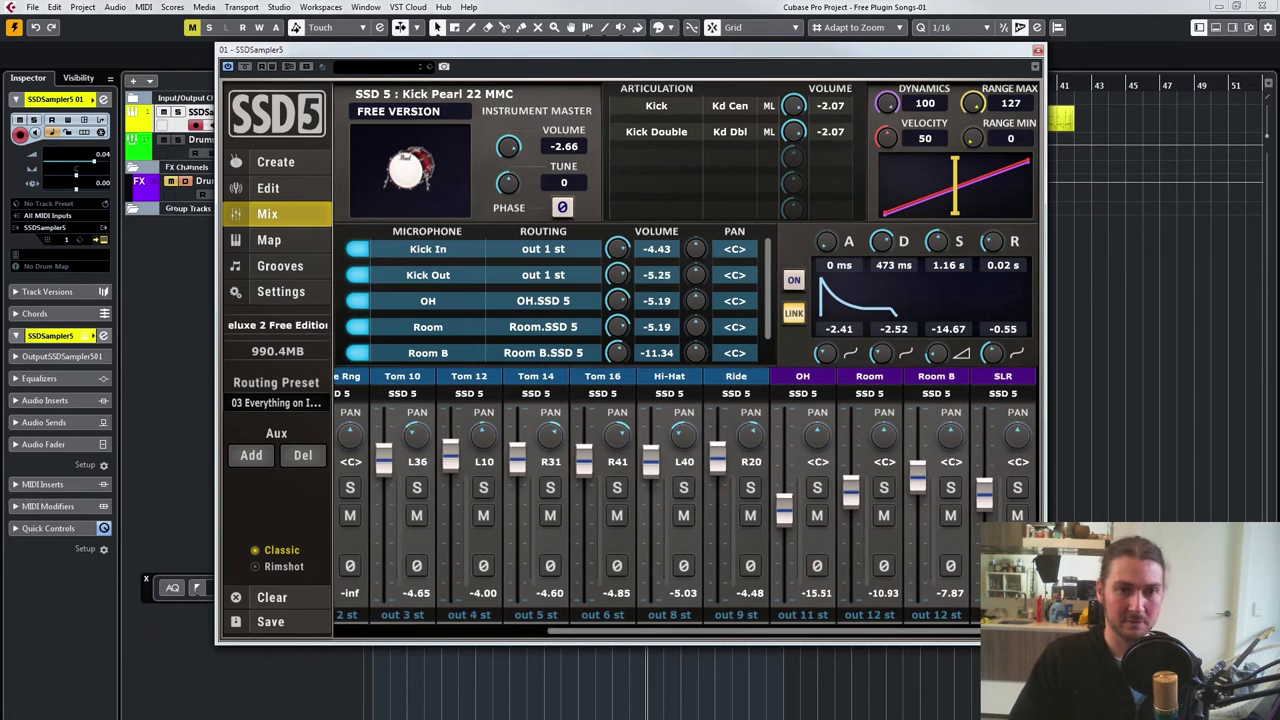
{"action": "left_click_drag", "start_coordinate": [784, 510], "coordinate": [784, 462]}
{"action": "left_click_drag", "start_coordinate": [851, 492], "coordinate": [985, 489]}
{"action": "left_click_drag", "start_coordinate": [851, 466], "coordinate": [851, 513]}
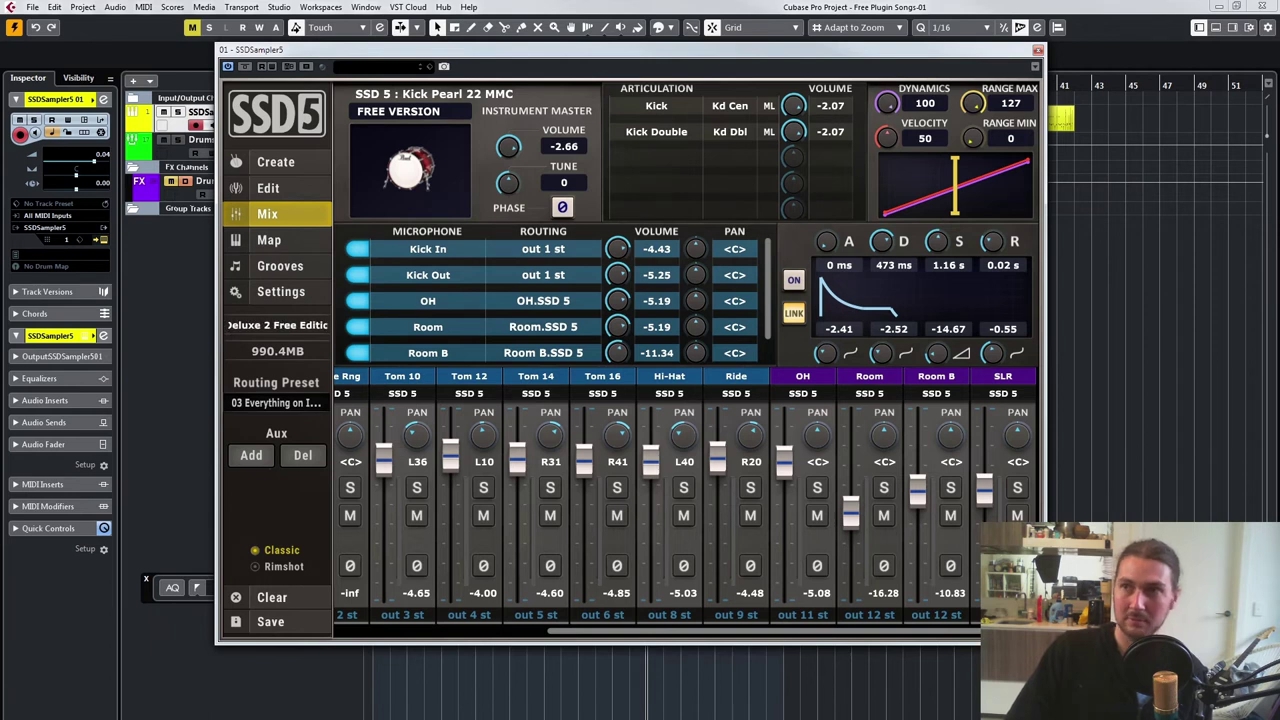
Step: Inspect the routing and reverb sends of the sampler outputs in the MixConsole with the plugin window closed, and return to the project
{"action": "key", "text": "F3"}
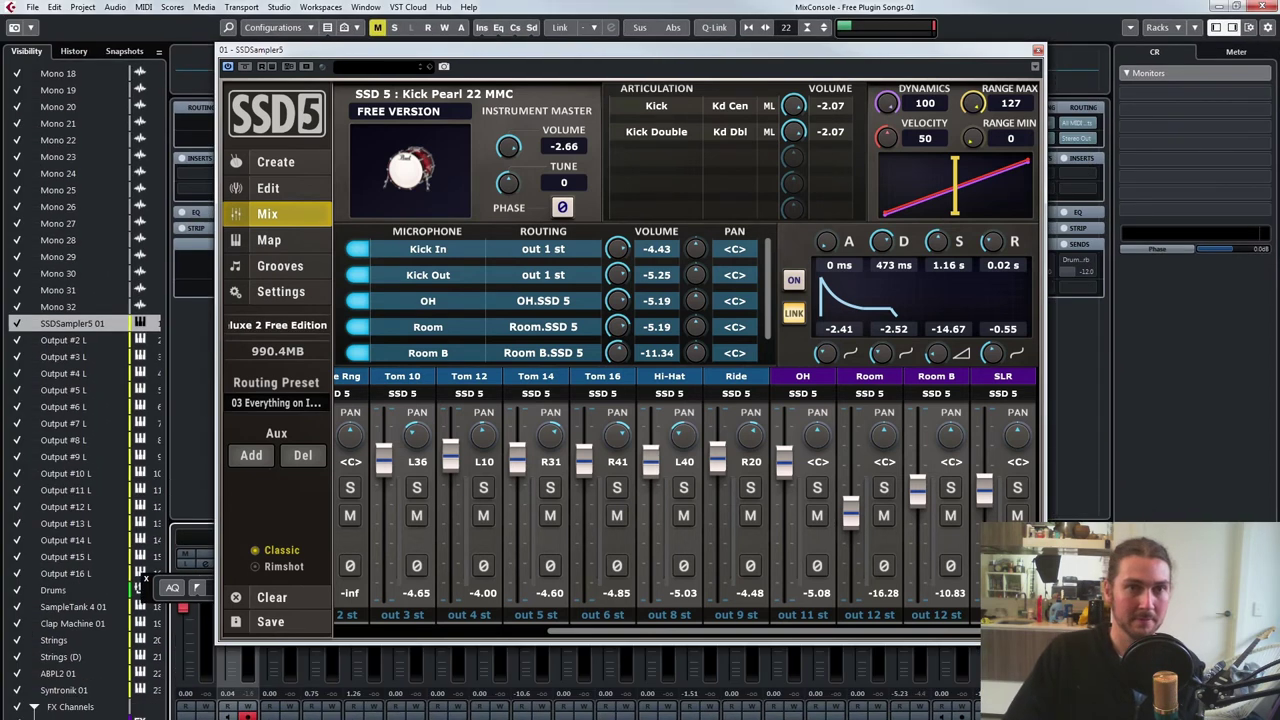
{"action": "left_click", "coordinate": [1038, 50]}
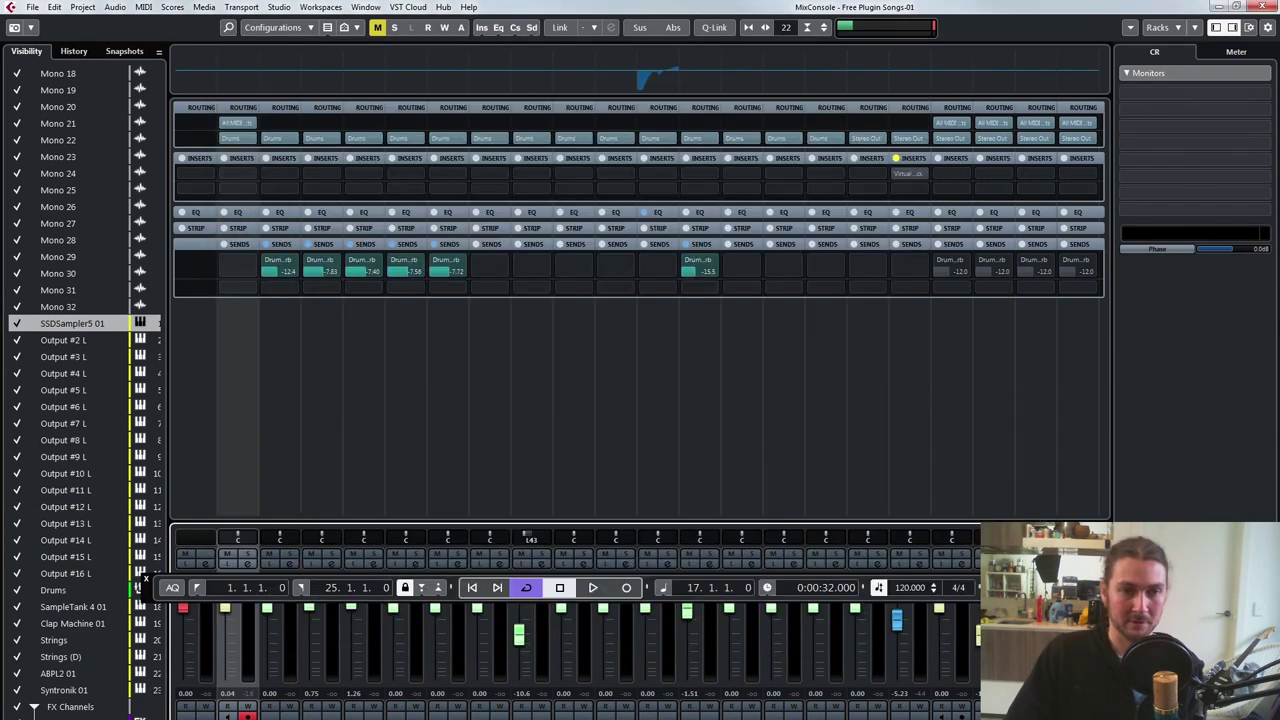
{"action": "scroll", "coordinate": [640, 400], "scroll_direction": "right", "scroll_amount": 1}
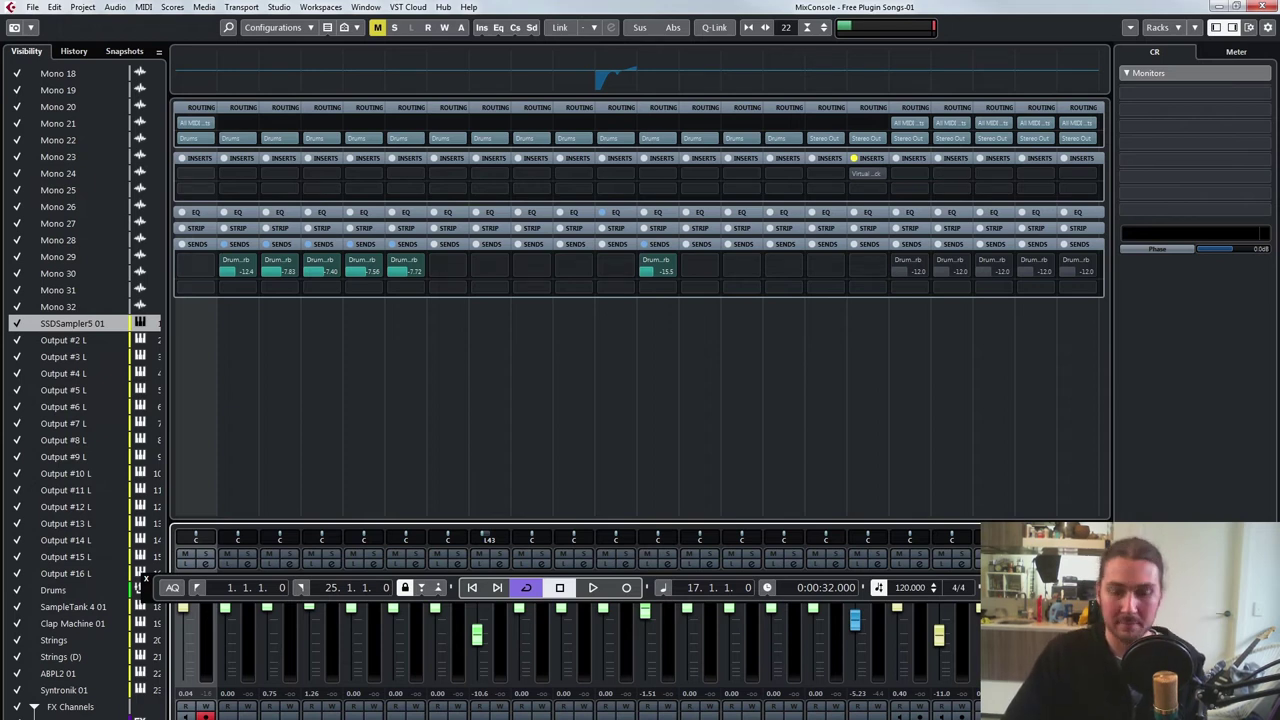
{"action": "key", "text": "F3"}
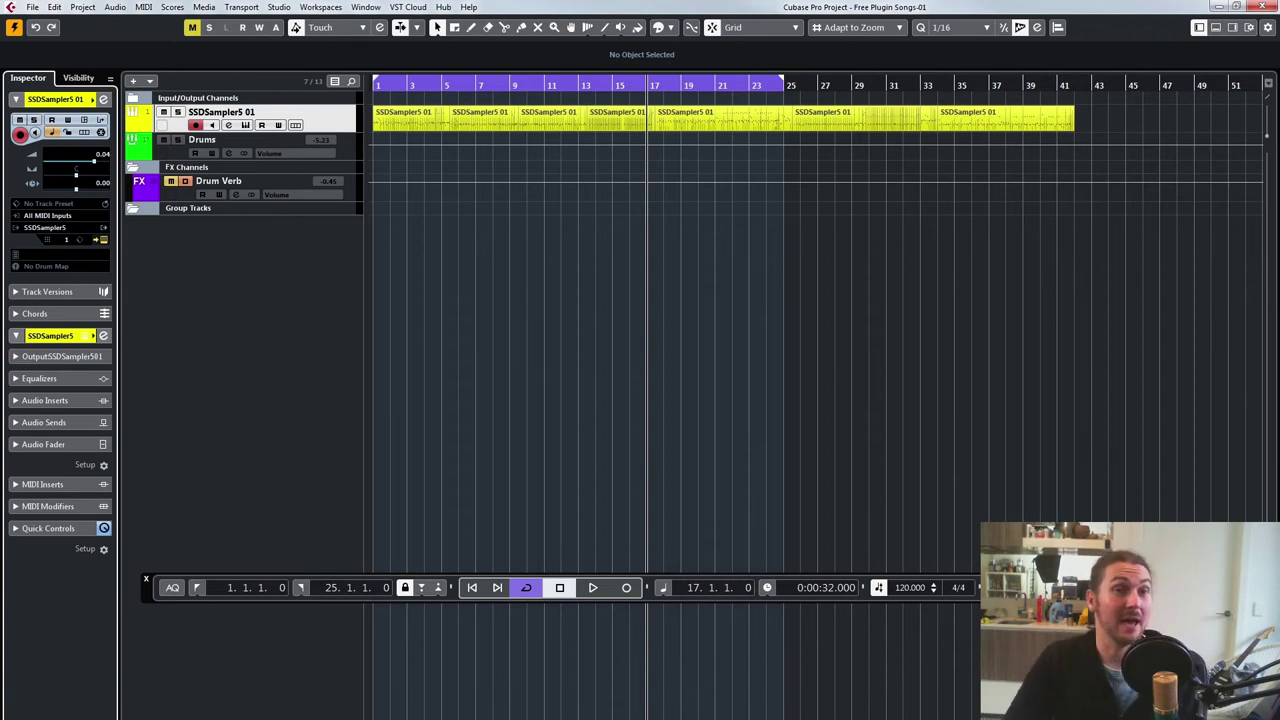
Step: Reopen the SSDSampler5 plugin and play the drums, checking the signal on the separate output channels in the MixConsole
{"action": "left_click", "coordinate": [245, 125]}
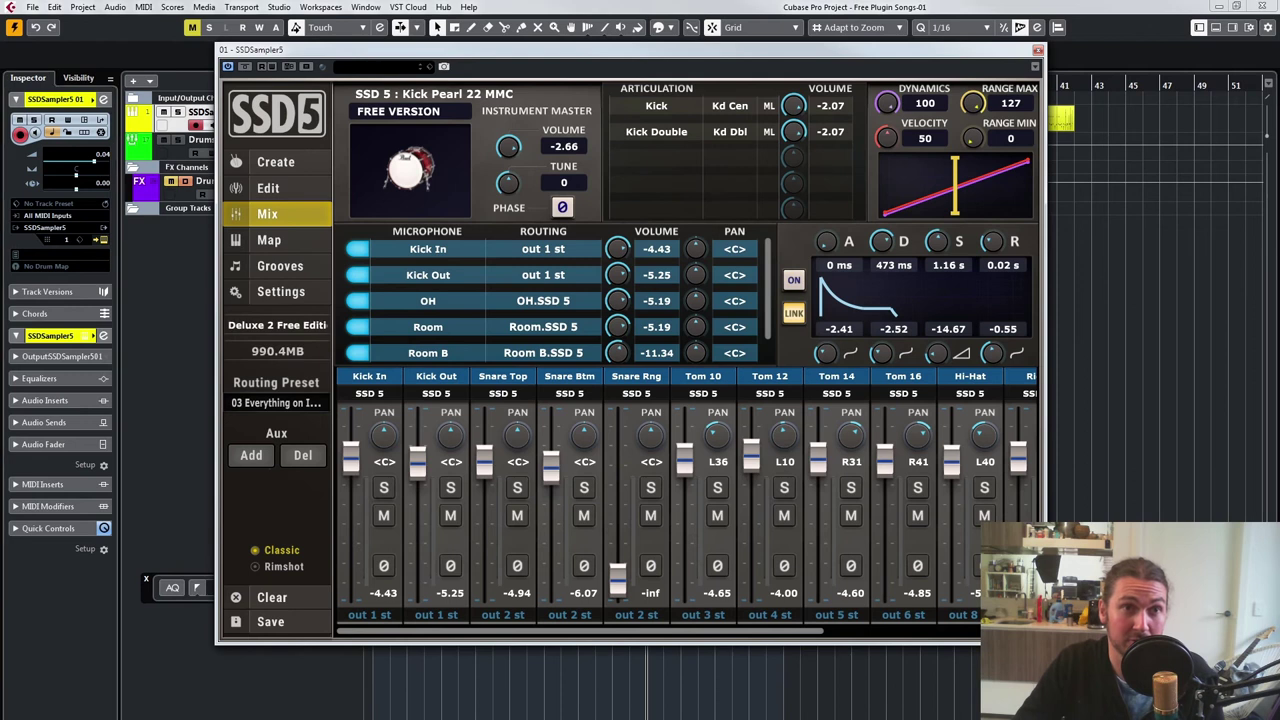
{"action": "left_click_drag", "start_coordinate": [600, 50], "coordinate": [612, 142]}
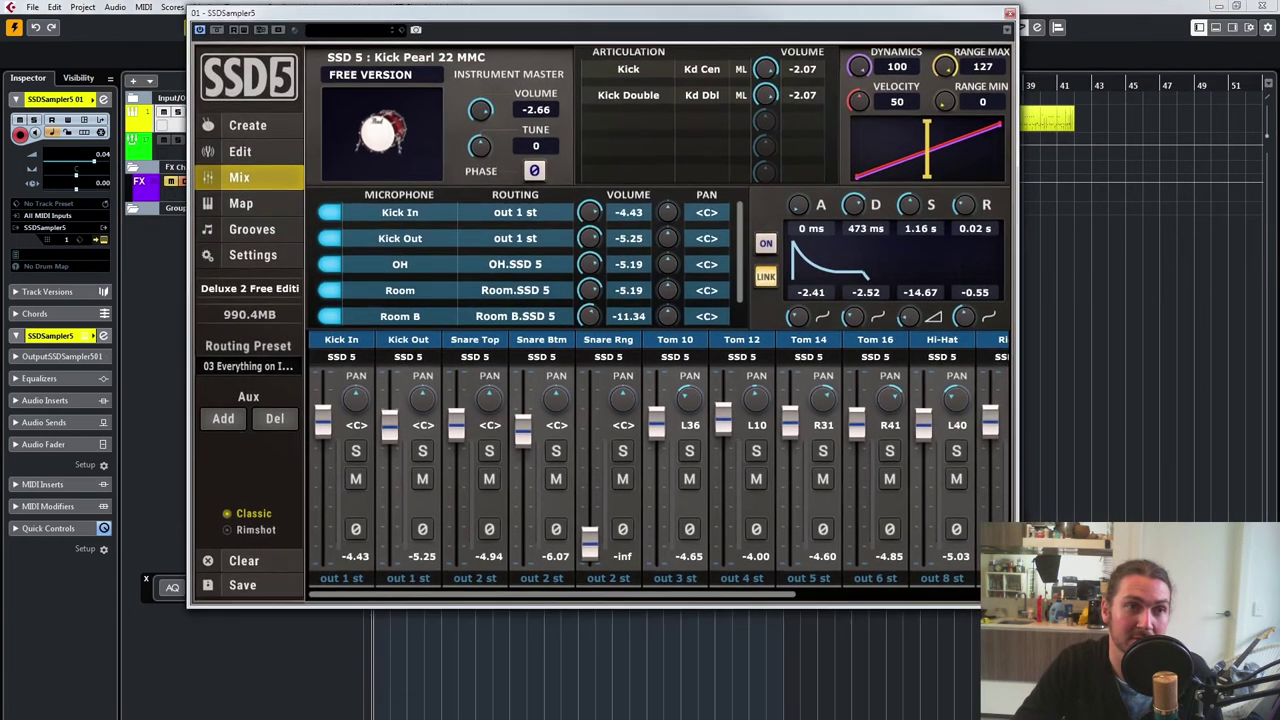
{"action": "left_click_drag", "start_coordinate": [600, 13], "coordinate": [590, 56]}
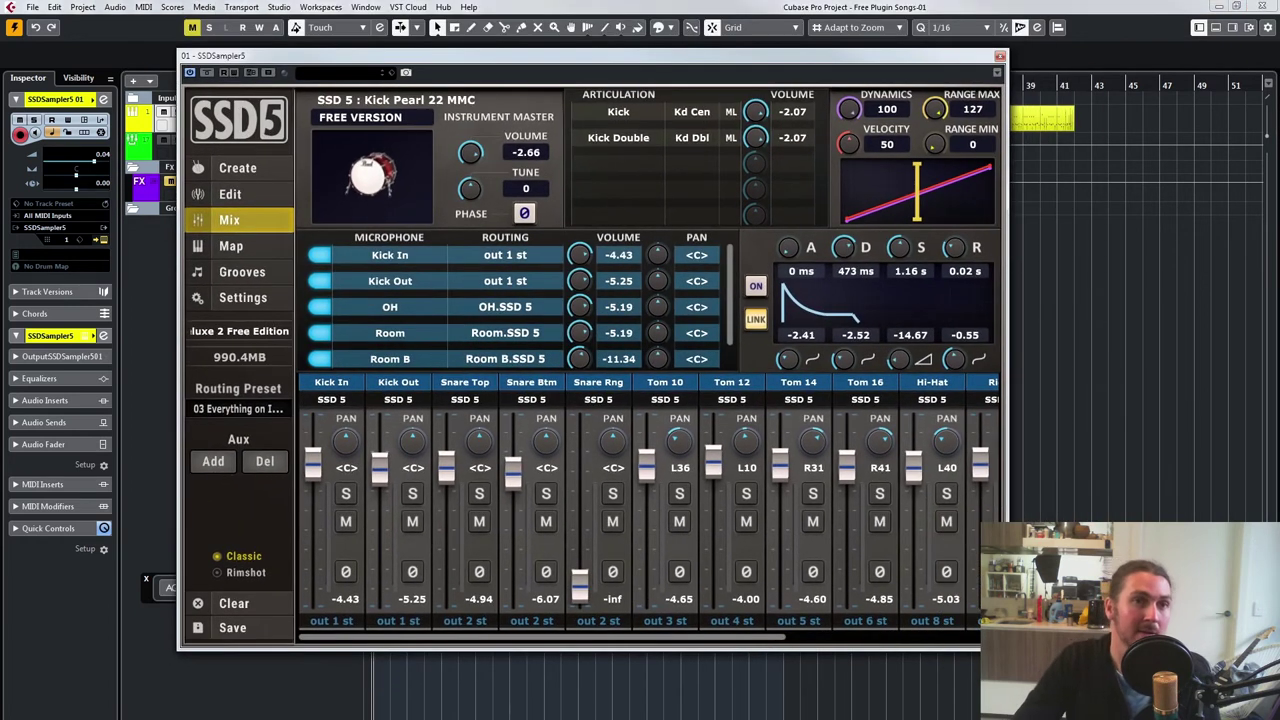
{"action": "left_click_drag", "start_coordinate": [590, 56], "coordinate": [585, 60]}
{"action": "key", "text": "space"}
{"action": "left_click_drag", "start_coordinate": [585, 60], "coordinate": [663, 55]}
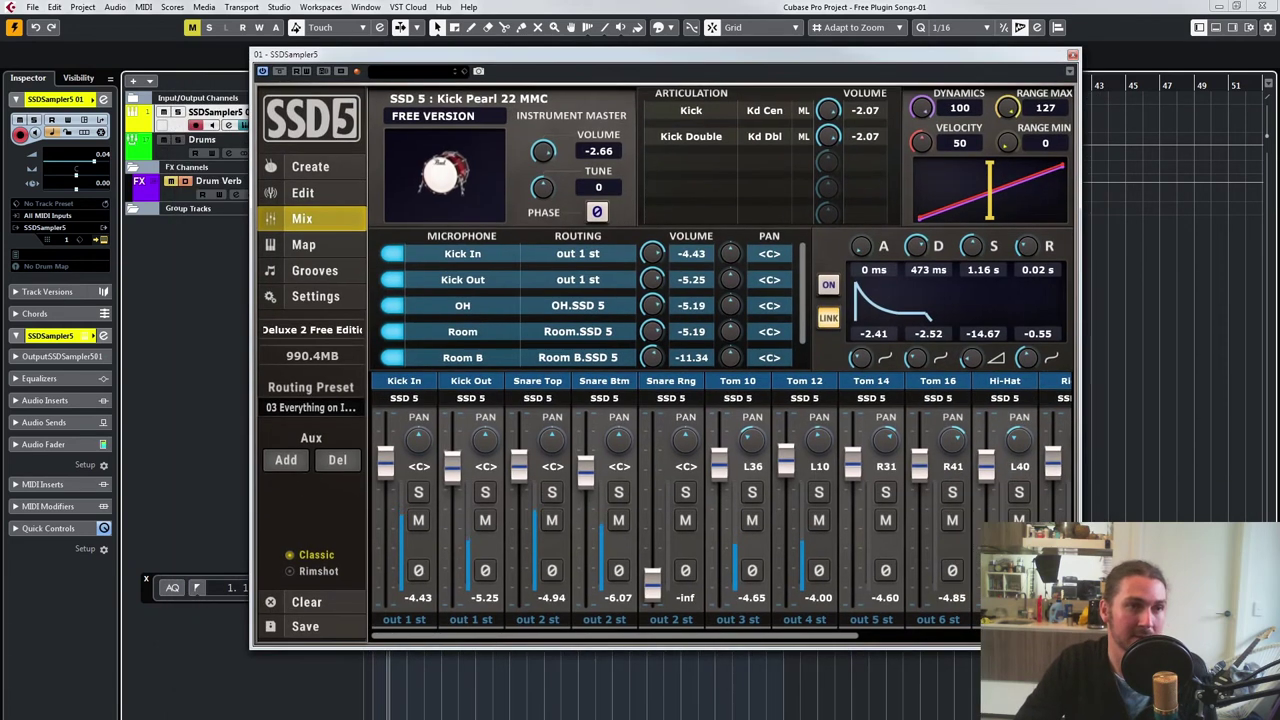
{"action": "key", "text": "F3"}
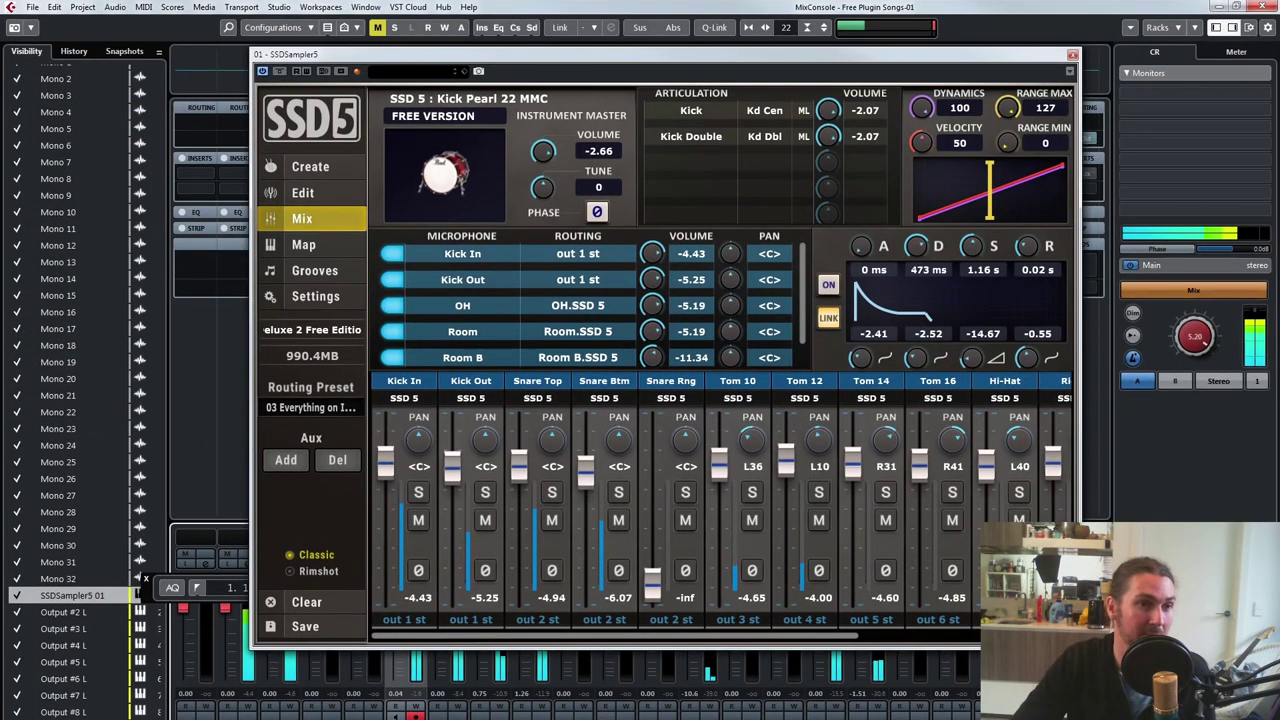
{"action": "key", "text": "F3"}
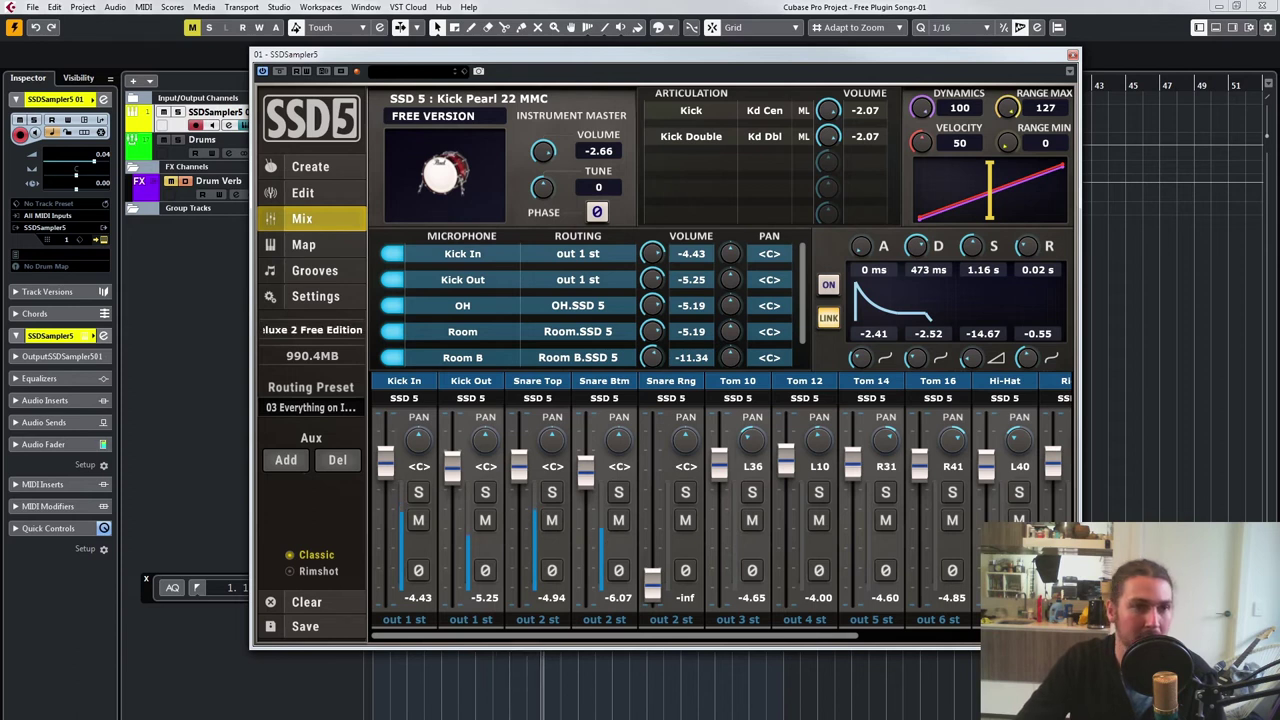
Step: Lower the OH channel to -8.18 during playback, and close the sampler window to audition the processed drums
{"action": "scroll", "coordinate": [720, 502], "scroll_direction": "right", "scroll_amount": 5}
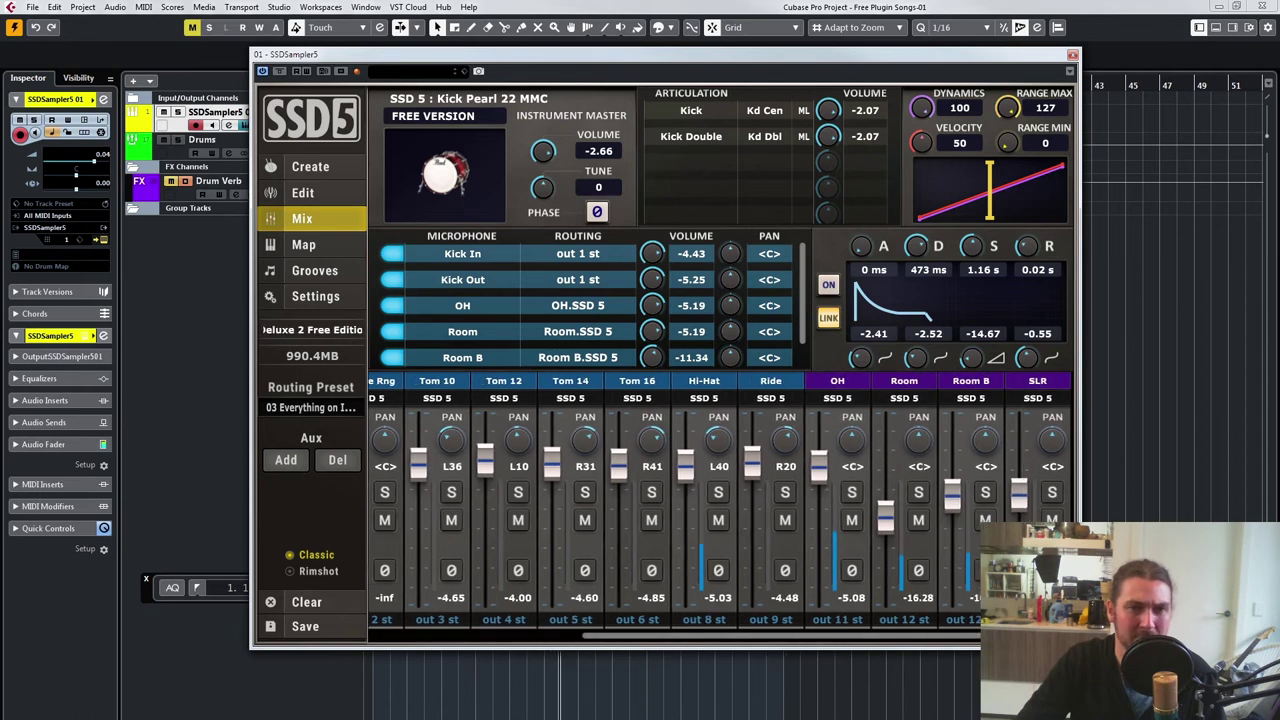
{"action": "left_click_drag", "start_coordinate": [819, 467], "coordinate": [819, 484]}
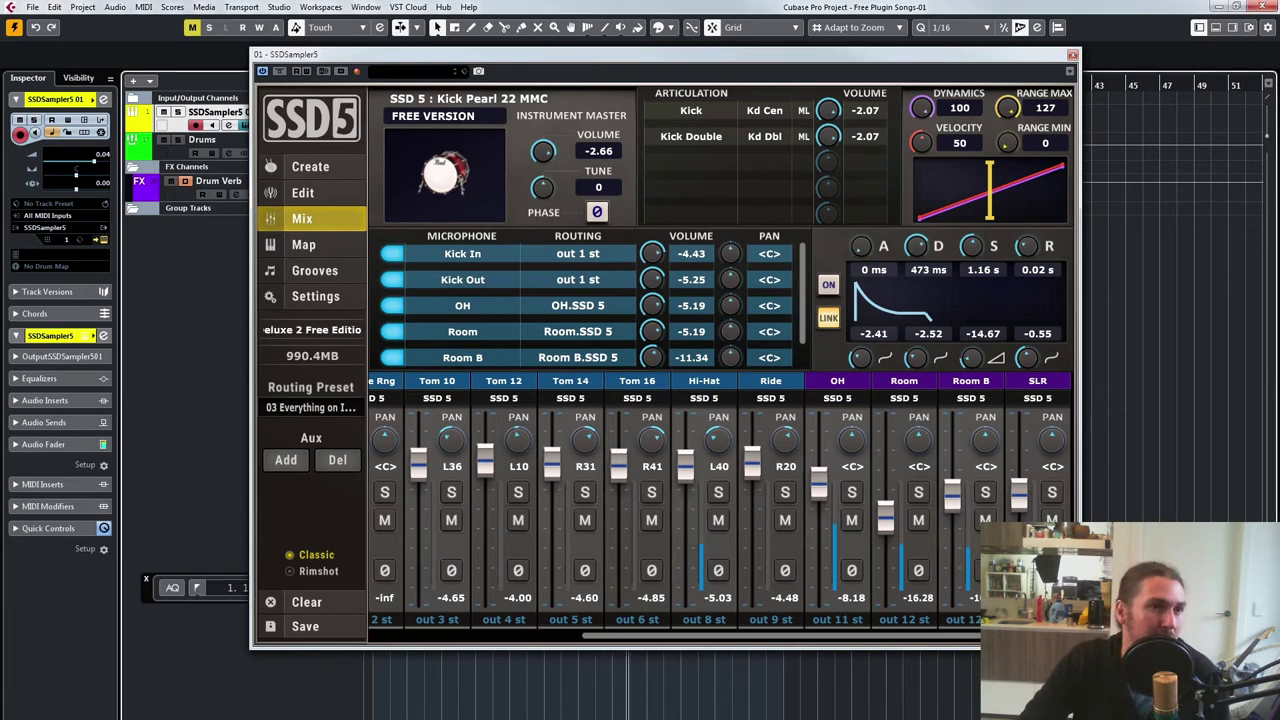
{"action": "left_click", "coordinate": [1073, 54]}
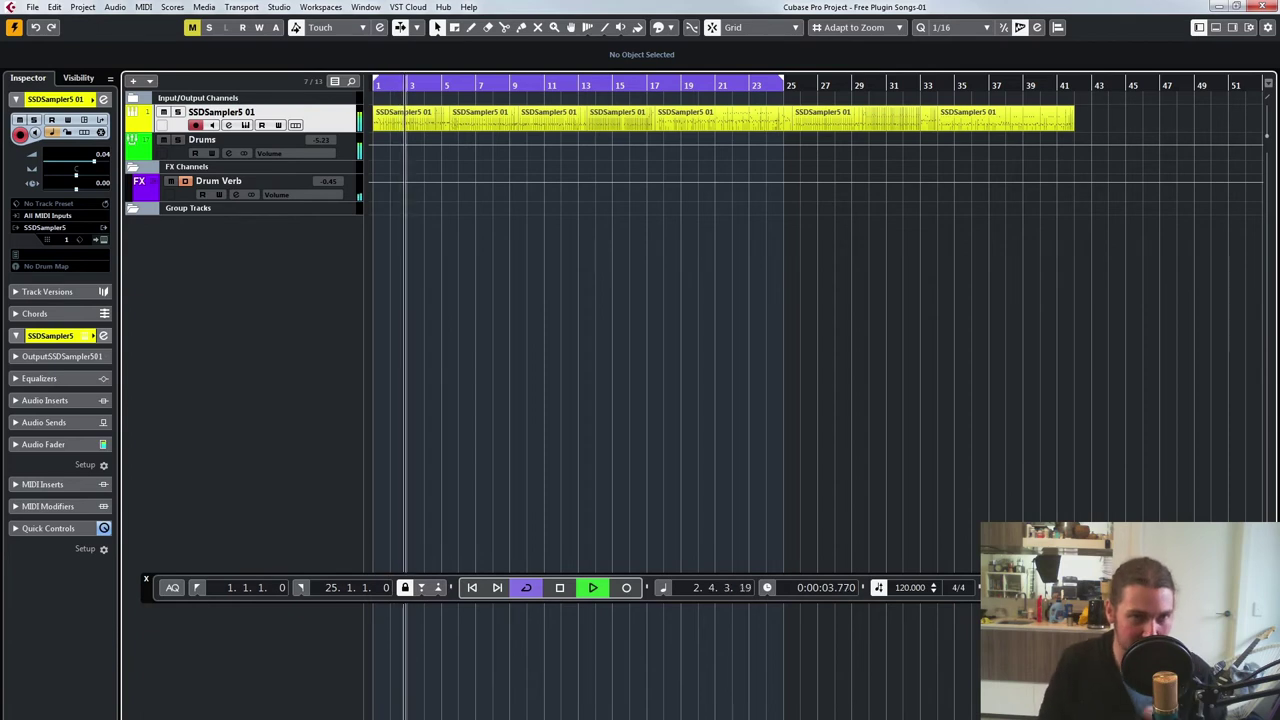
{"action": "key", "text": "space"}
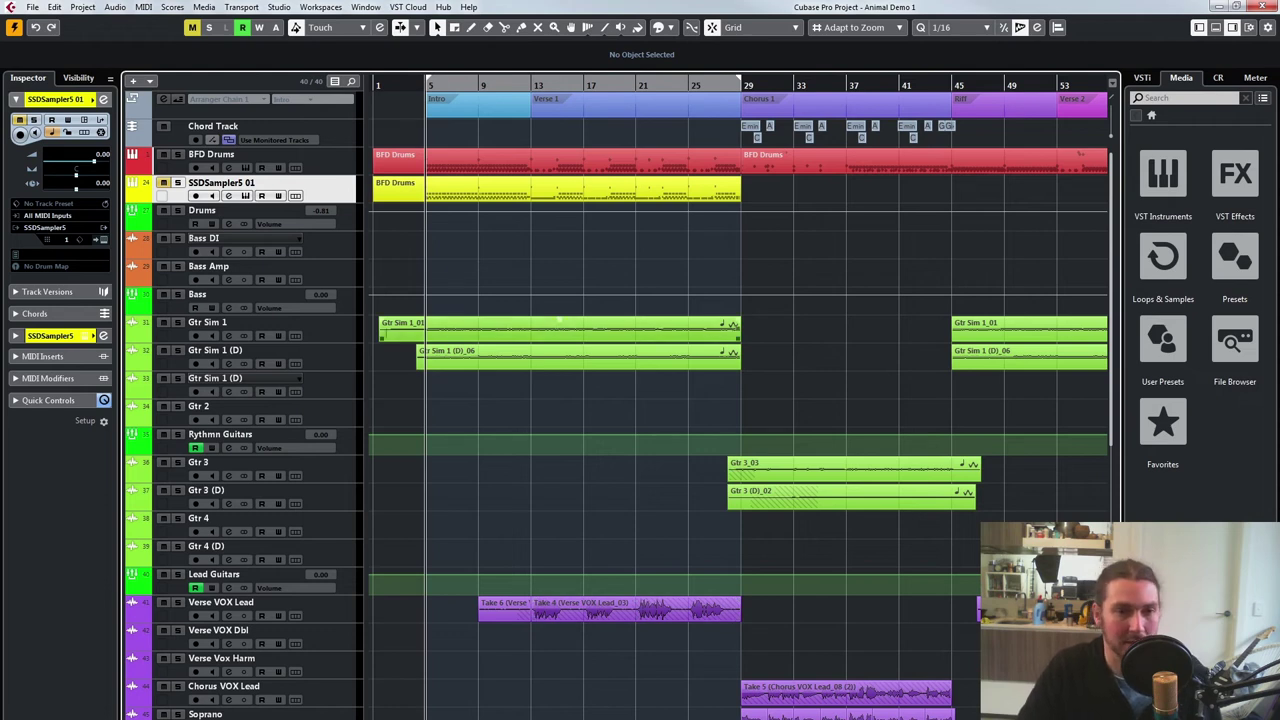
Step: Audition the BFD Drums track soloed in the Animal Demo 1 project, and clear the solo to hear it in the full mix
{"action": "scroll", "coordinate": [578, 348], "scroll_direction": "down", "scroll_amount": 6}
{"action": "scroll", "coordinate": [578, 348], "scroll_direction": "up", "scroll_amount": 6}
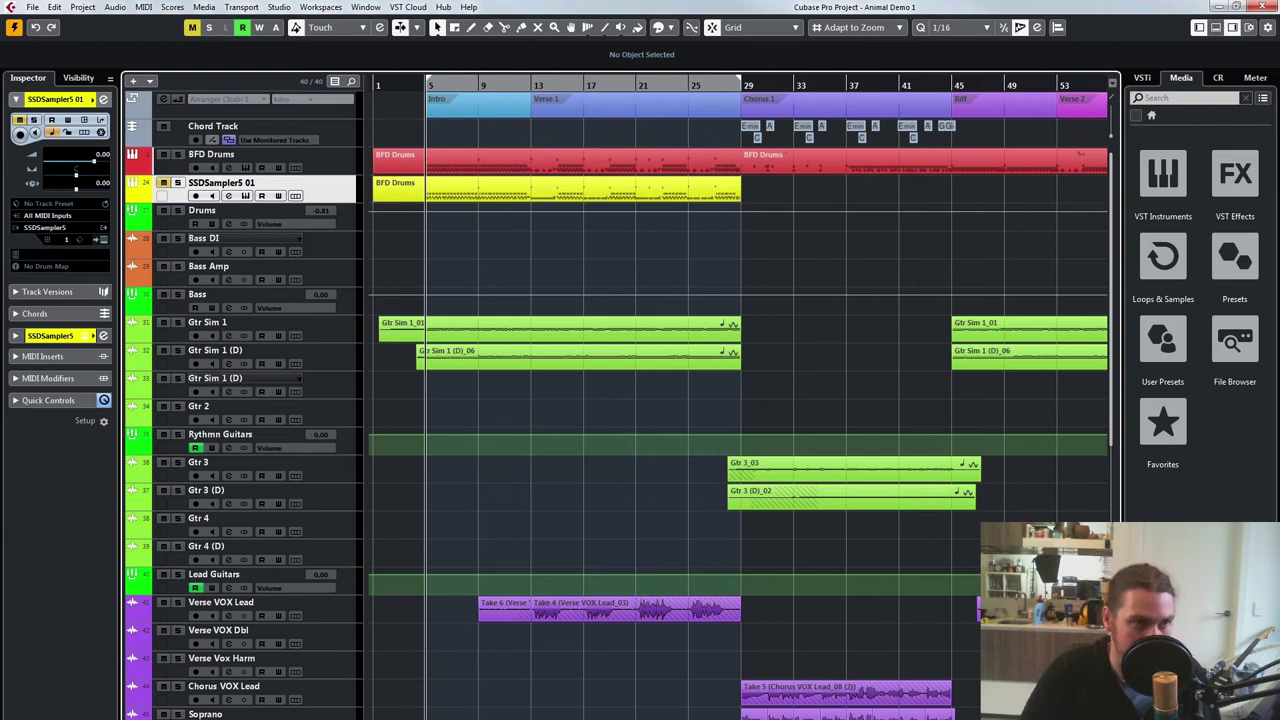
{"action": "left_click", "coordinate": [178, 154]}
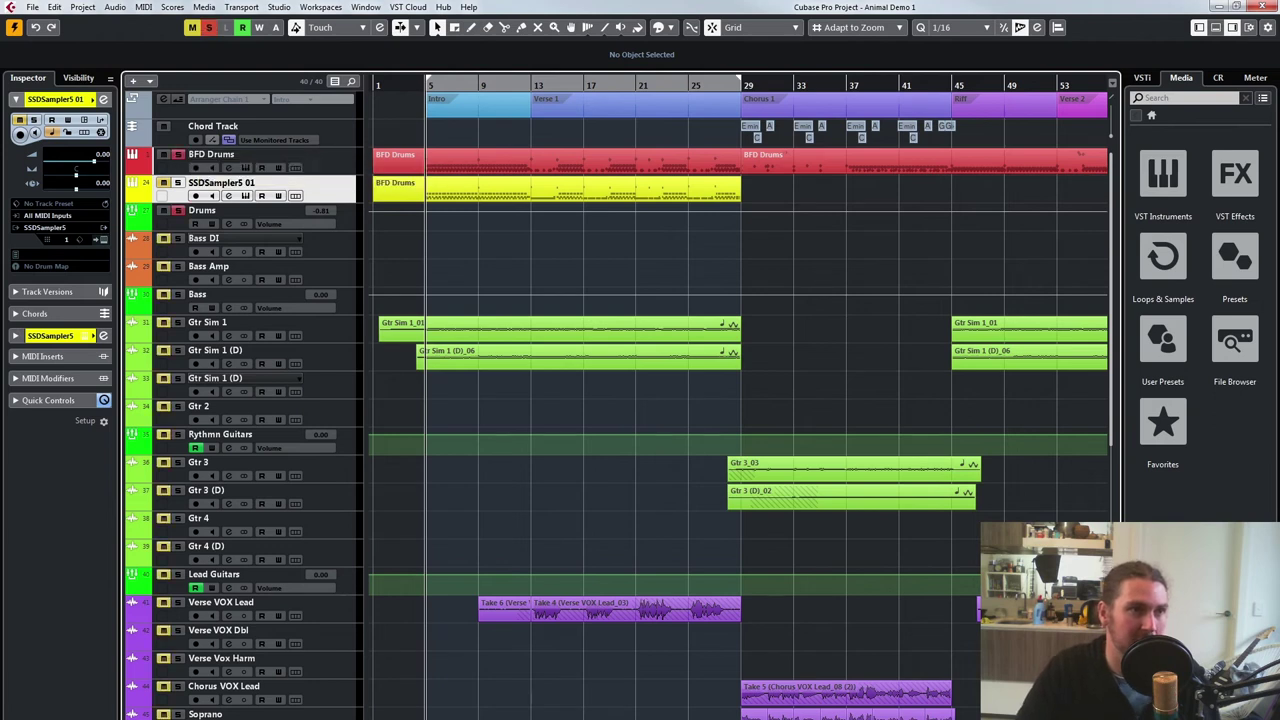
{"action": "key", "text": "space"}
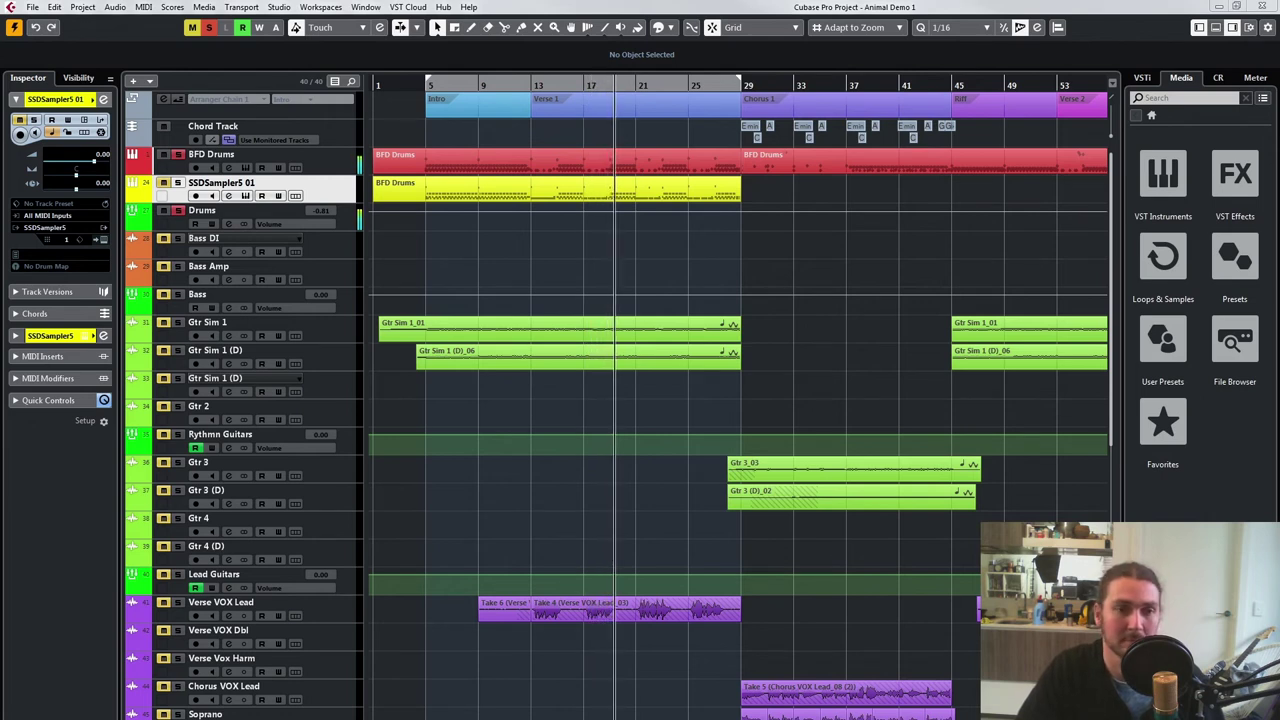
{"action": "key", "text": "space"}
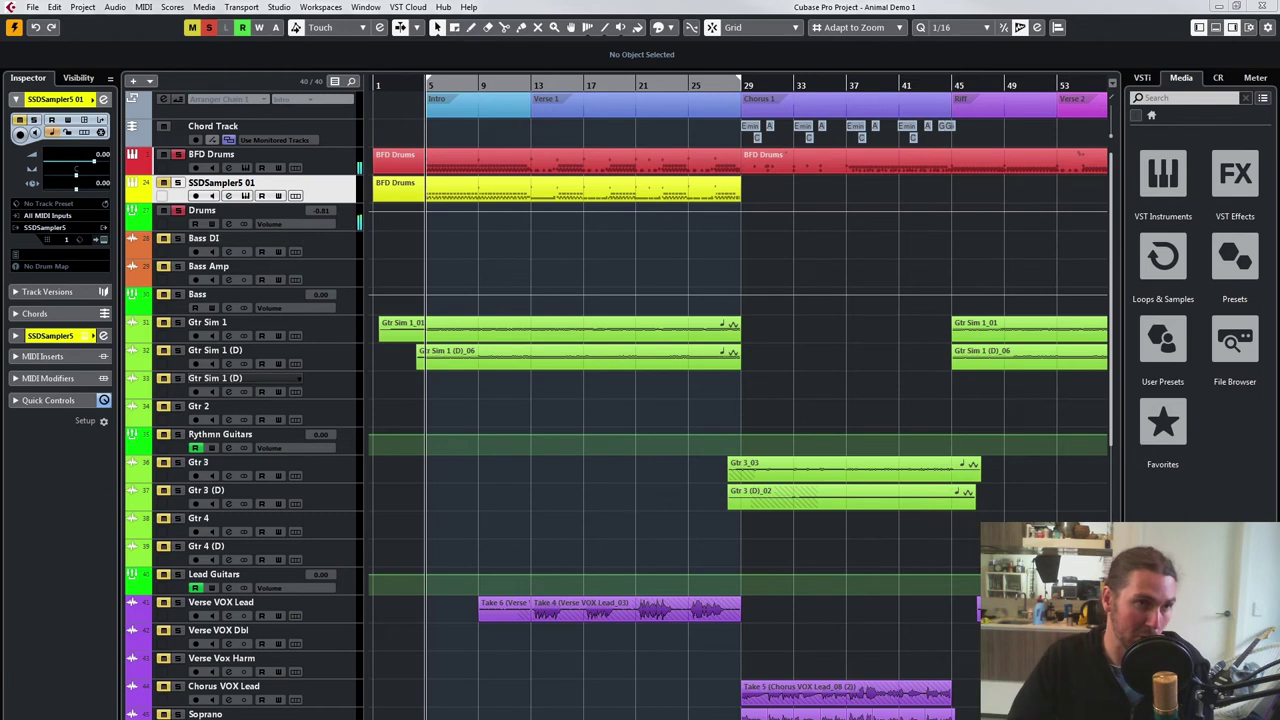
{"action": "left_click", "coordinate": [178, 155]}
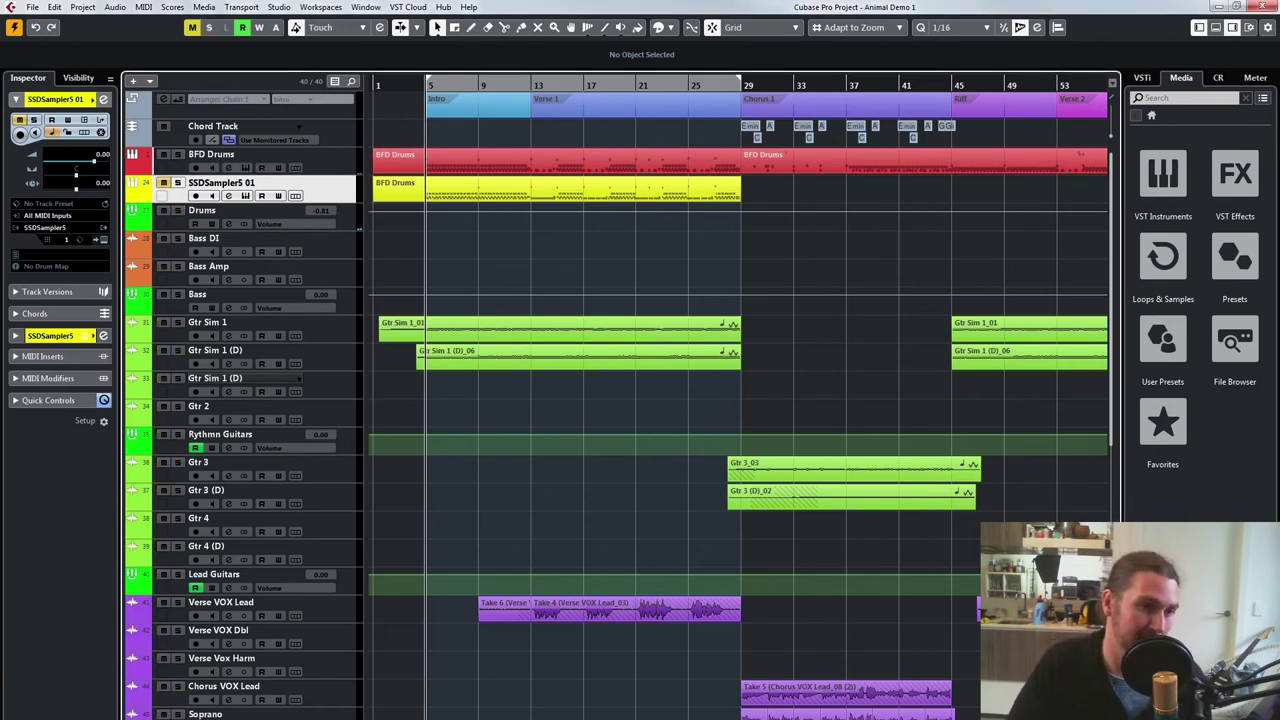
{"action": "key", "text": "space"}
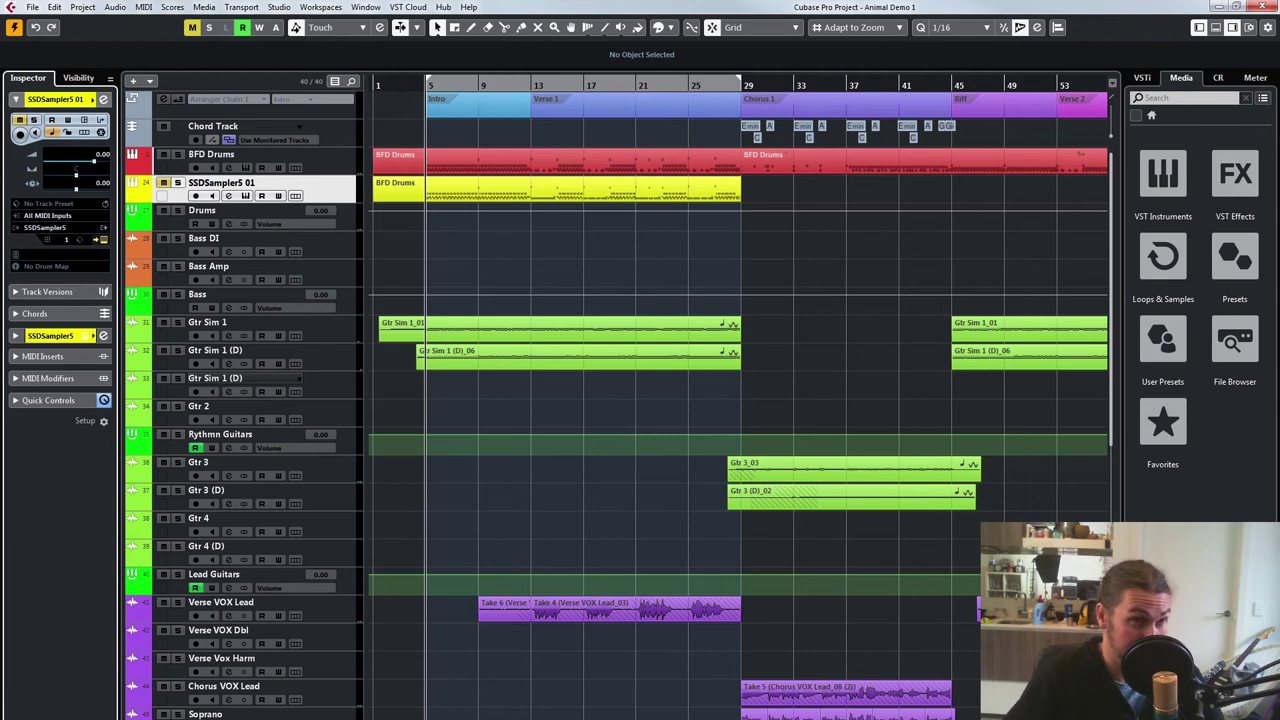
Step: Open the SSDSampler5 plugin of the song project, solo its track and play the section
{"action": "left_click", "coordinate": [245, 196]}
{"action": "left_click_drag", "start_coordinate": [600, 47], "coordinate": [641, 71]}
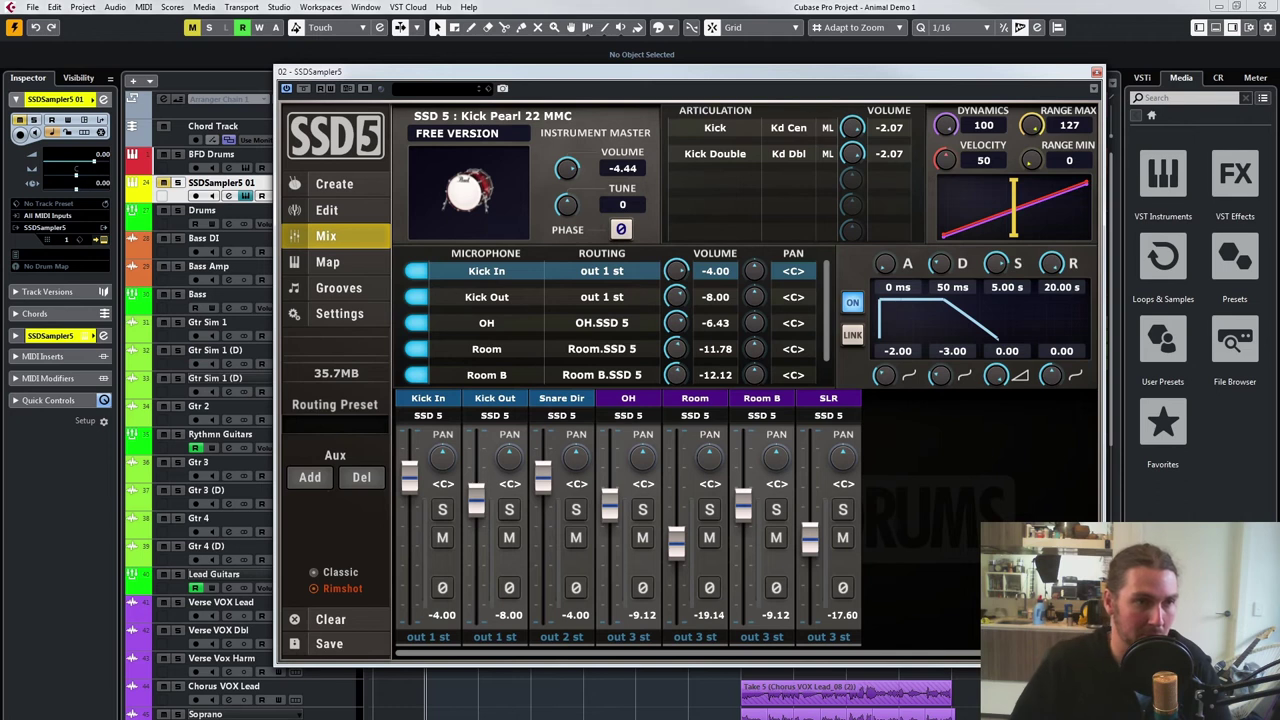
{"action": "key", "text": "s"}
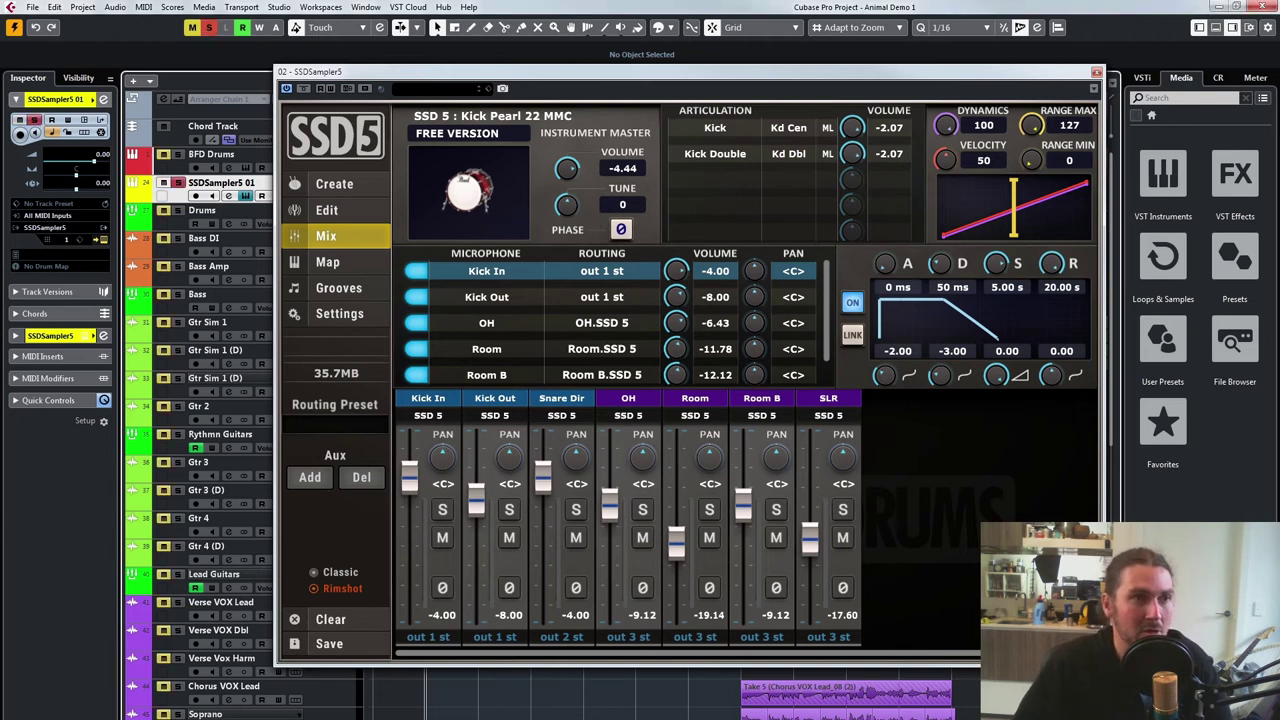
{"action": "left_click_drag", "start_coordinate": [400, 71], "coordinate": [427, 89]}
{"action": "key", "text": "space"}
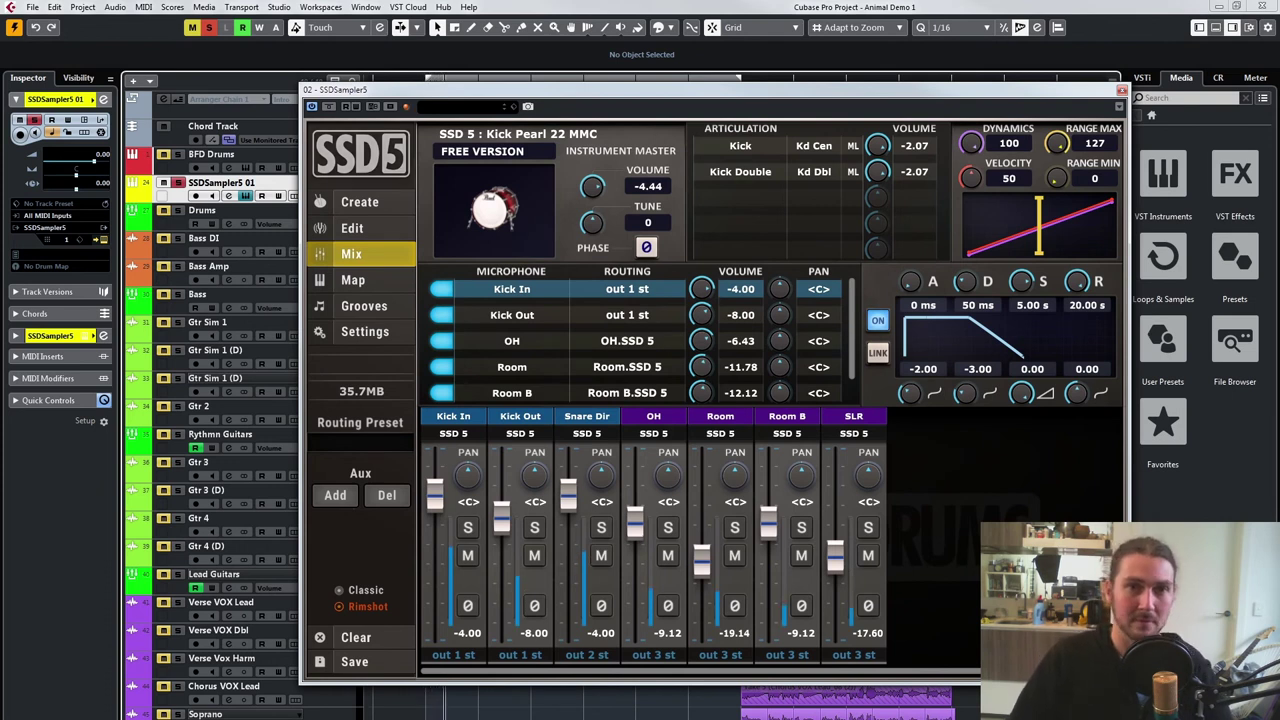
Step: Raise the sampler's mixer levels, setting Kick In to -2.90, Kick Out to -5.33, Snare Dir to -3.04 and OH to -6.64
{"action": "left_click", "coordinate": [360, 202]}
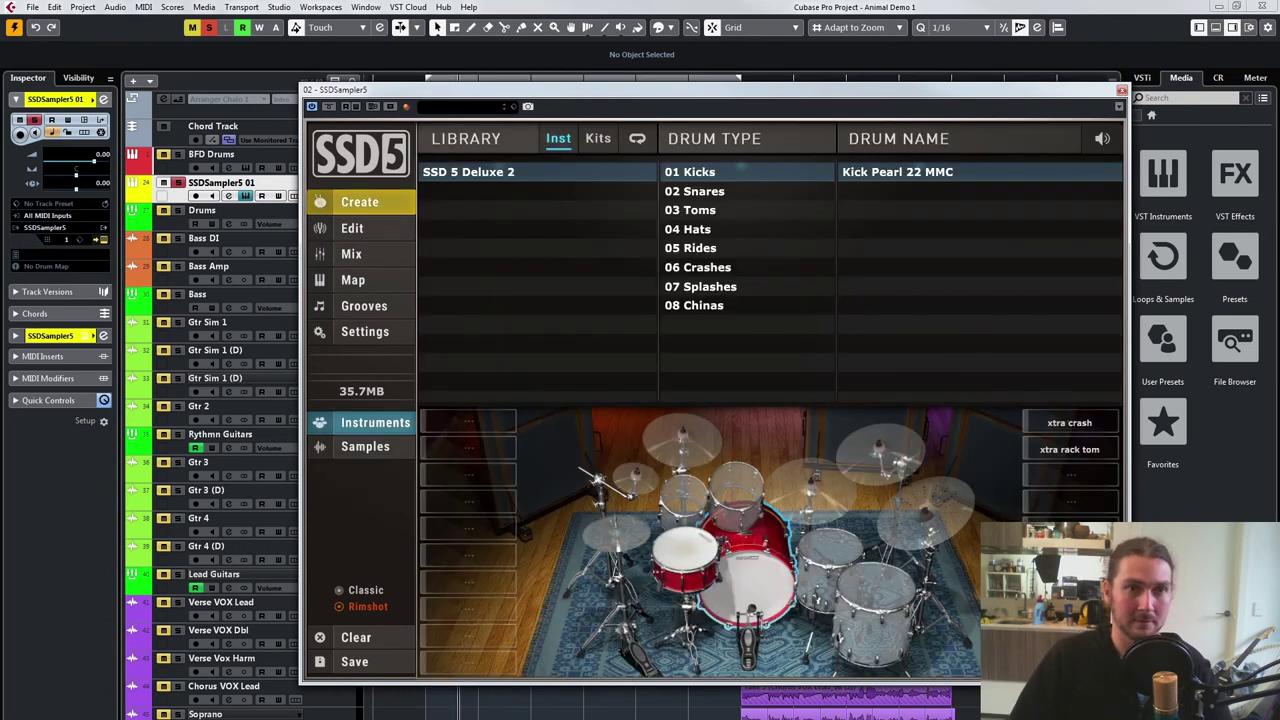
{"action": "left_click", "coordinate": [352, 254]}
{"action": "left_click_drag", "start_coordinate": [435, 496], "coordinate": [435, 488]}
{"action": "left_click_drag", "start_coordinate": [502, 518], "coordinate": [502, 503]}
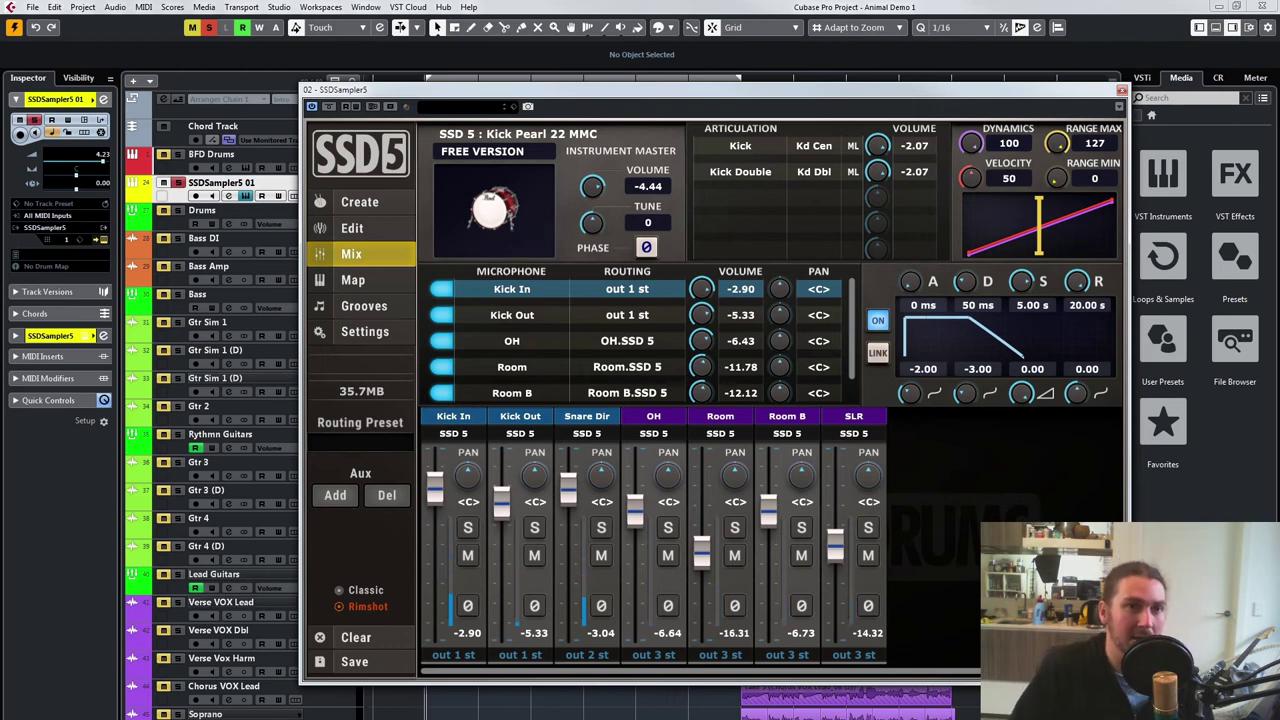
Step: Reduce the velocity dynamics of both the kick and the Snare 01a SSD to 50
{"action": "left_click_drag", "start_coordinate": [700, 90], "coordinate": [698, 101]}
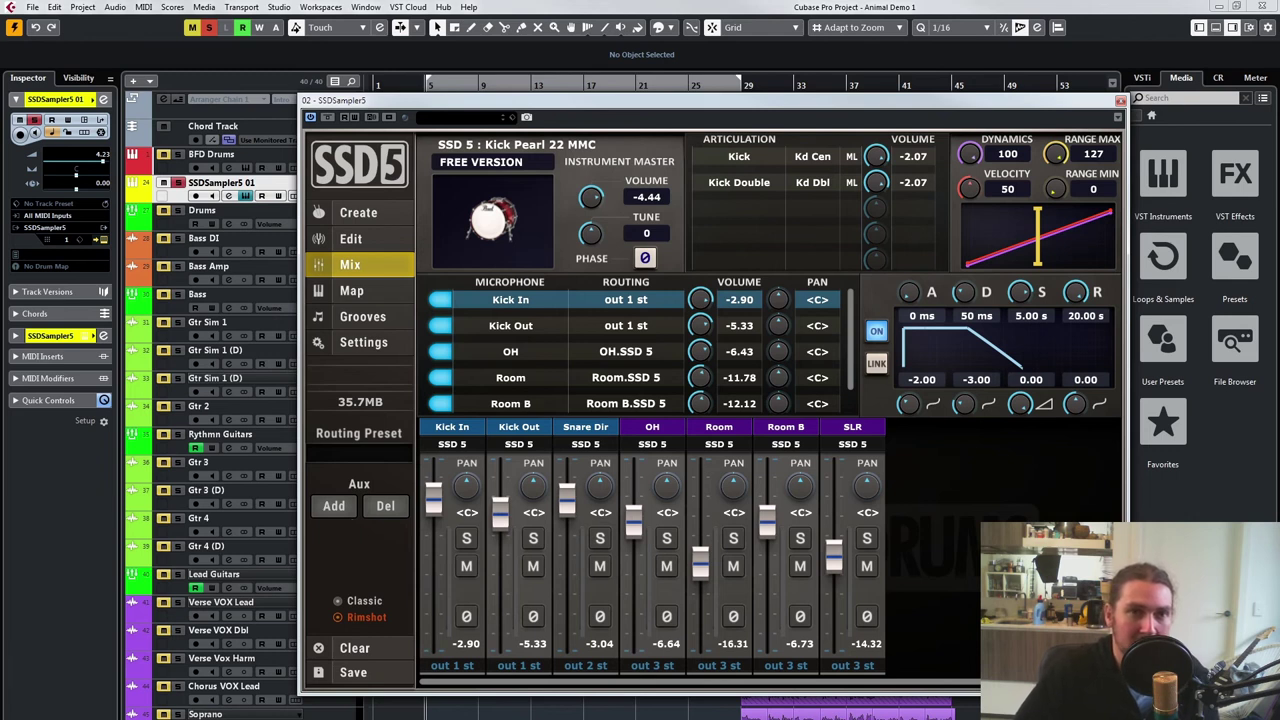
{"action": "left_click_drag", "start_coordinate": [969, 153], "coordinate": [969, 191]}
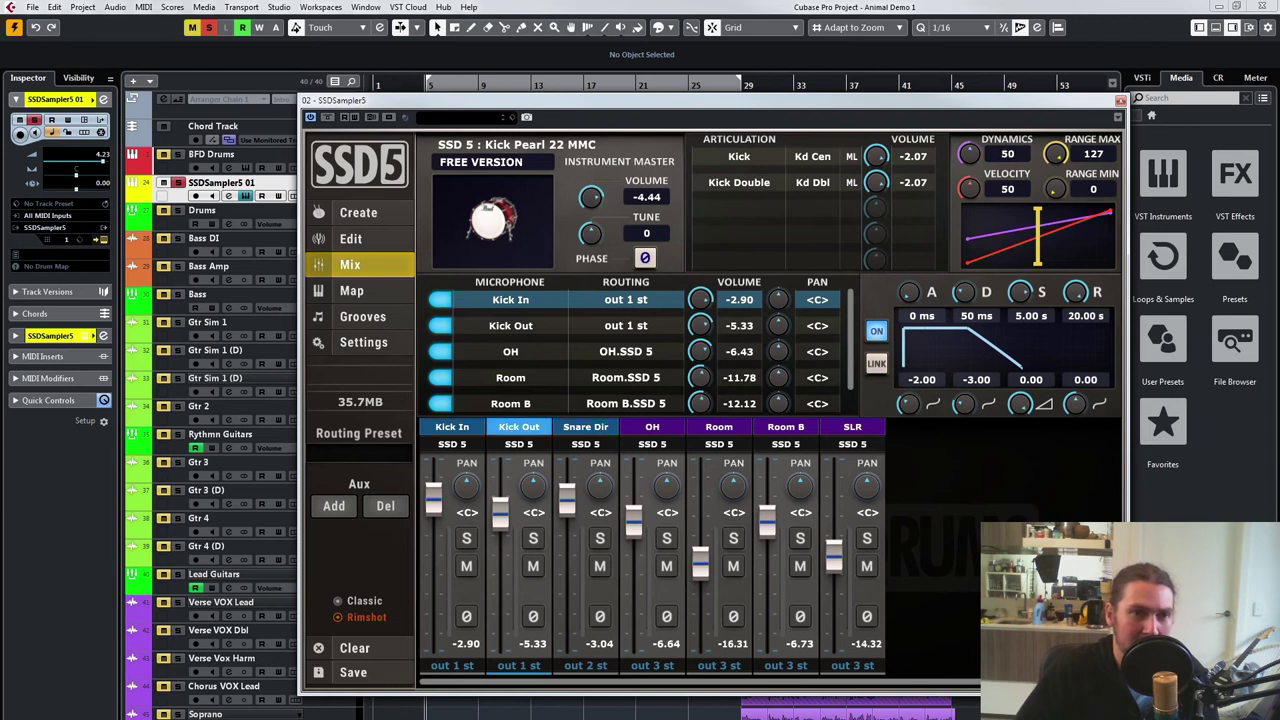
{"action": "left_click", "coordinate": [586, 427]}
{"action": "left_click_drag", "start_coordinate": [969, 153], "coordinate": [969, 189]}
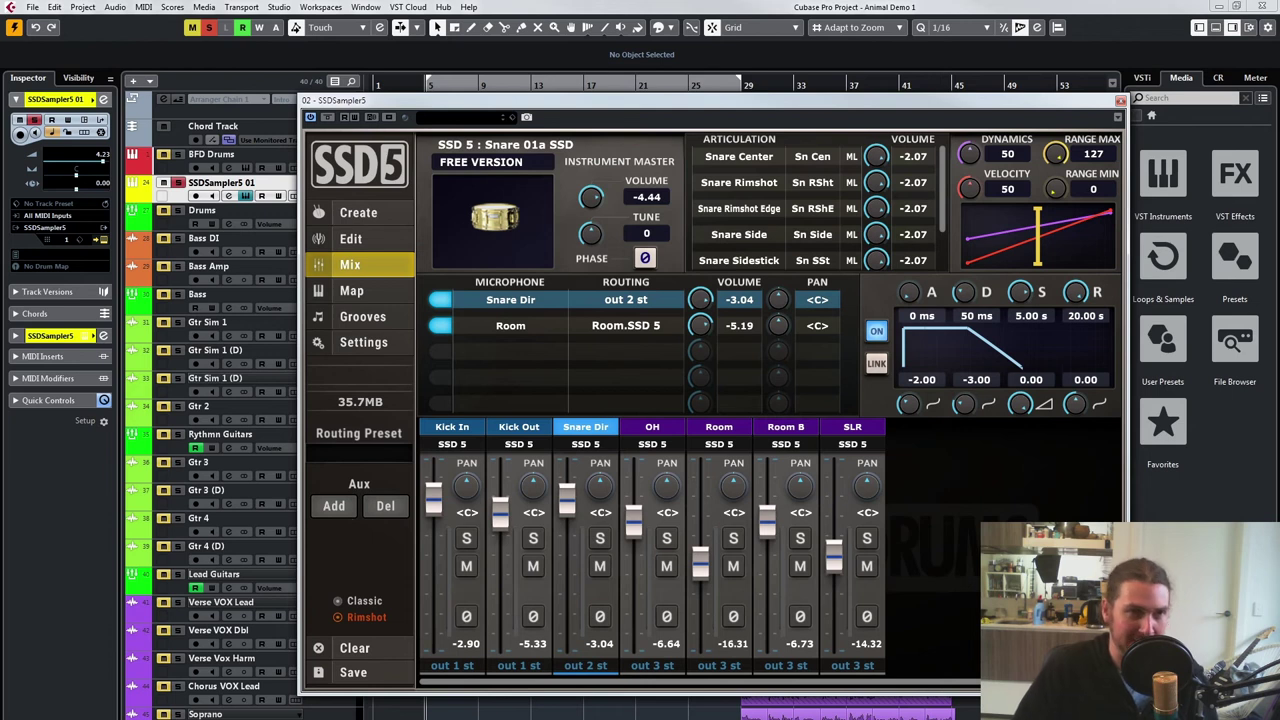
Step: Play the section with the tracks in view, and set the Snare Dir microphone to pan L4 and volume -2.05
{"action": "left_click_drag", "start_coordinate": [640, 100], "coordinate": [617, 208]}
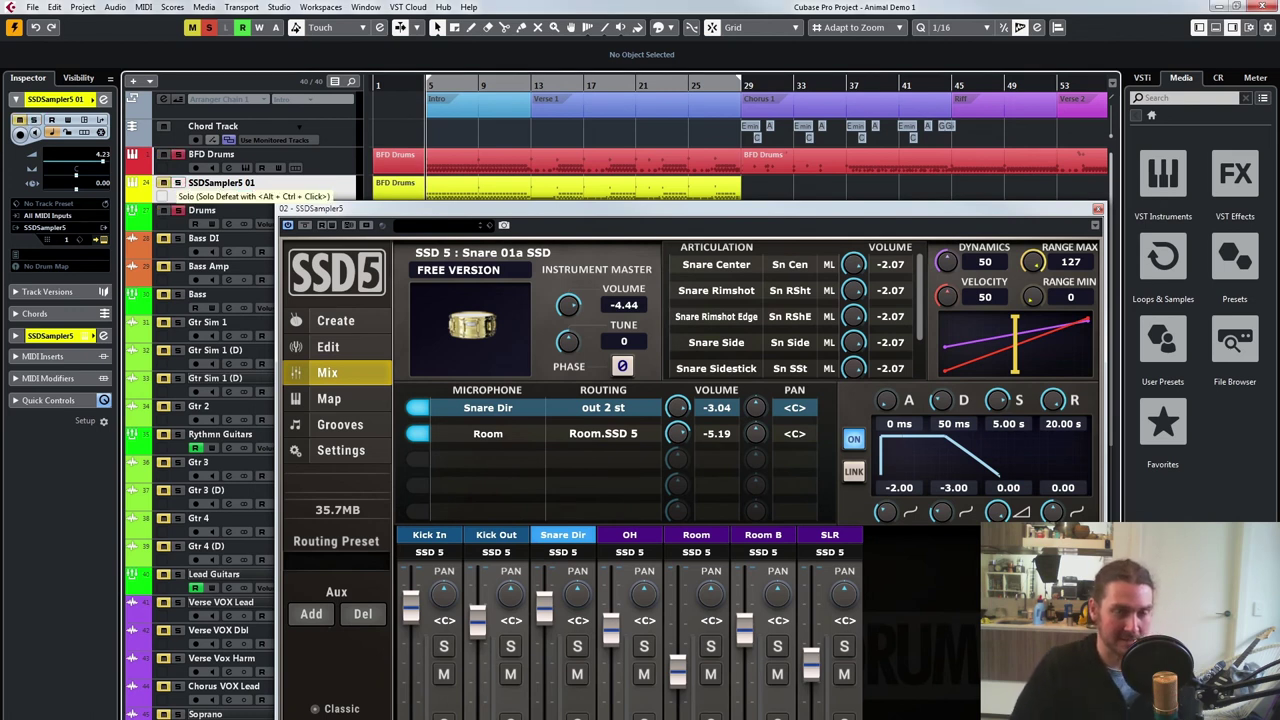
{"action": "key", "text": "space"}
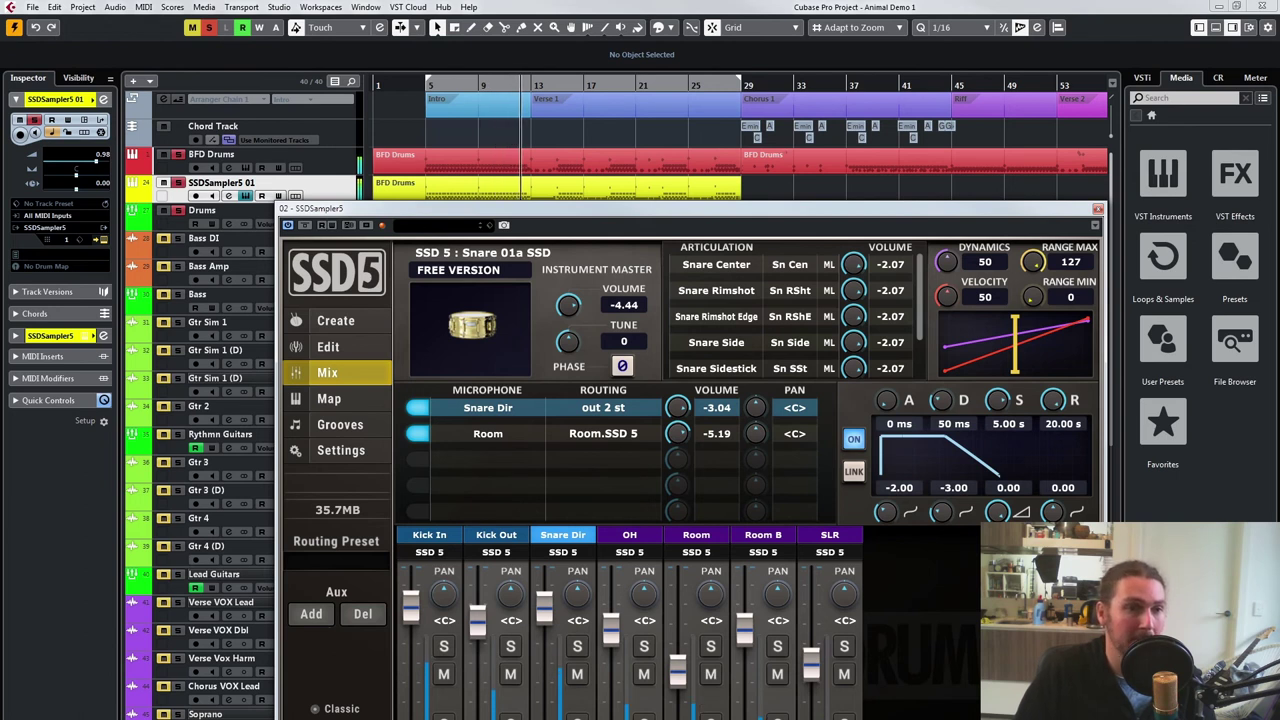
{"action": "left_click_drag", "start_coordinate": [577, 595], "coordinate": [577, 600]}
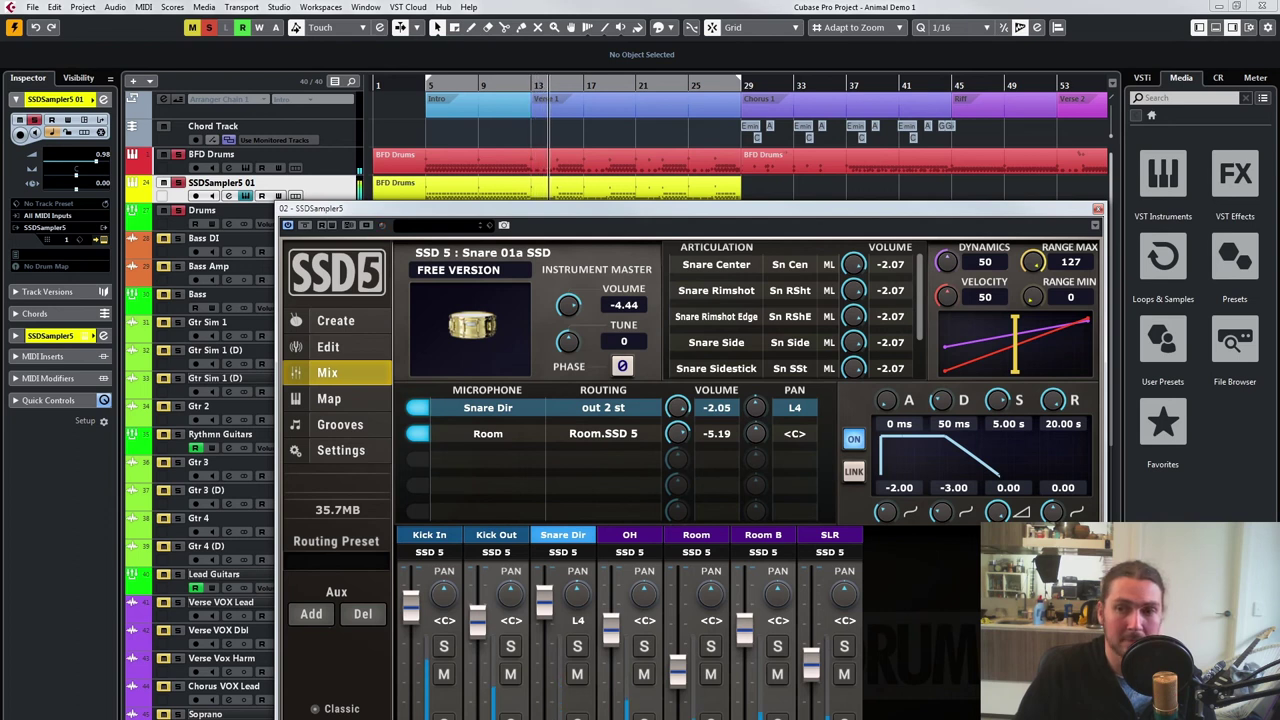
Step: Link the kick's microphones, invert its phase, and shape its envelope to 120 ms decay, 3.59 s sustain and -6.26 sustain level
{"action": "left_click_drag", "start_coordinate": [690, 209], "coordinate": [722, 118]}
{"action": "left_click_drag", "start_coordinate": [630, 117], "coordinate": [625, 130]}
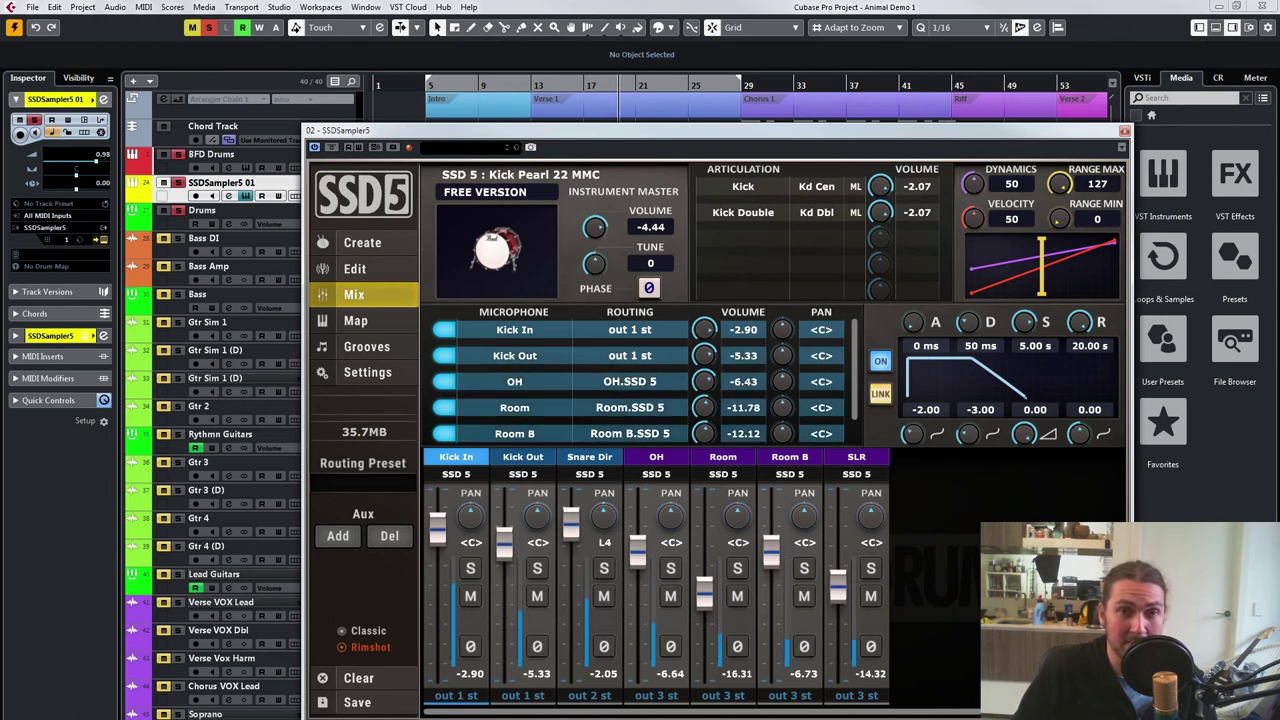
{"action": "left_click_drag", "start_coordinate": [1024, 434], "coordinate": [1024, 474]}
{"action": "left_click_drag", "start_coordinate": [968, 322], "coordinate": [968, 308]}
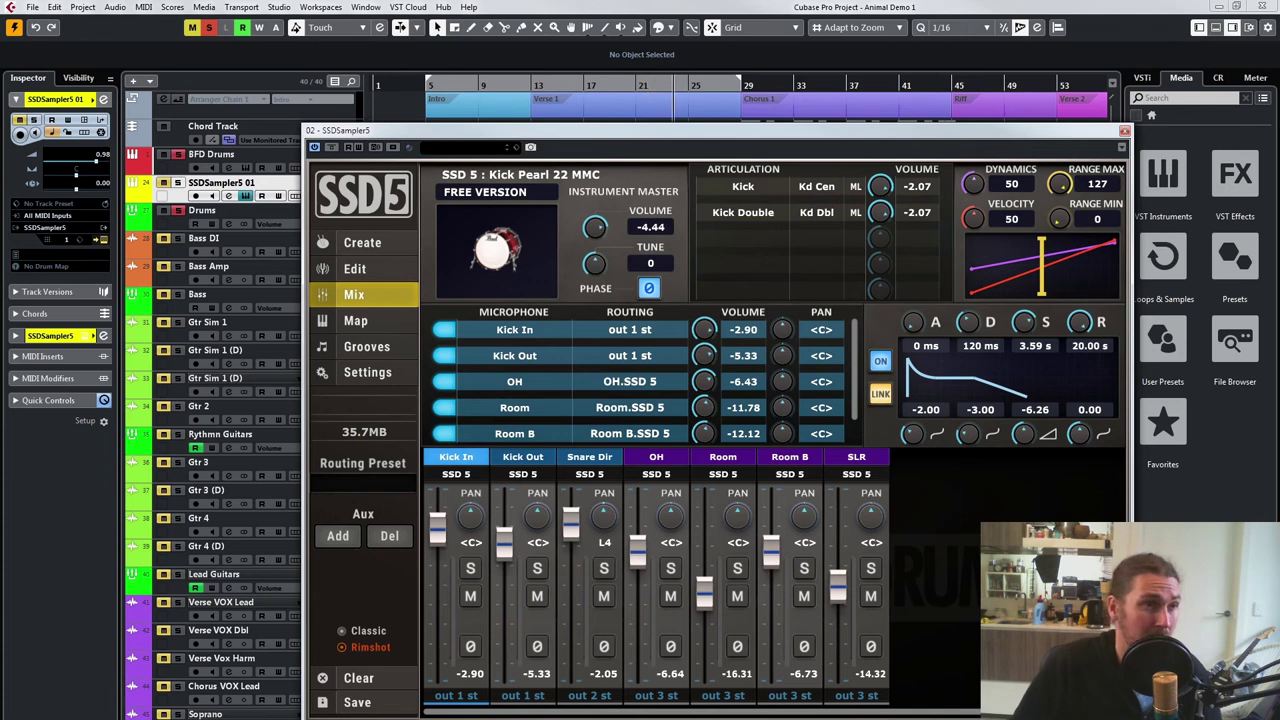
Step: Play the drums with the section looped, and shorten the kick envelope's decay to 101 ms
{"action": "key", "text": "space"}
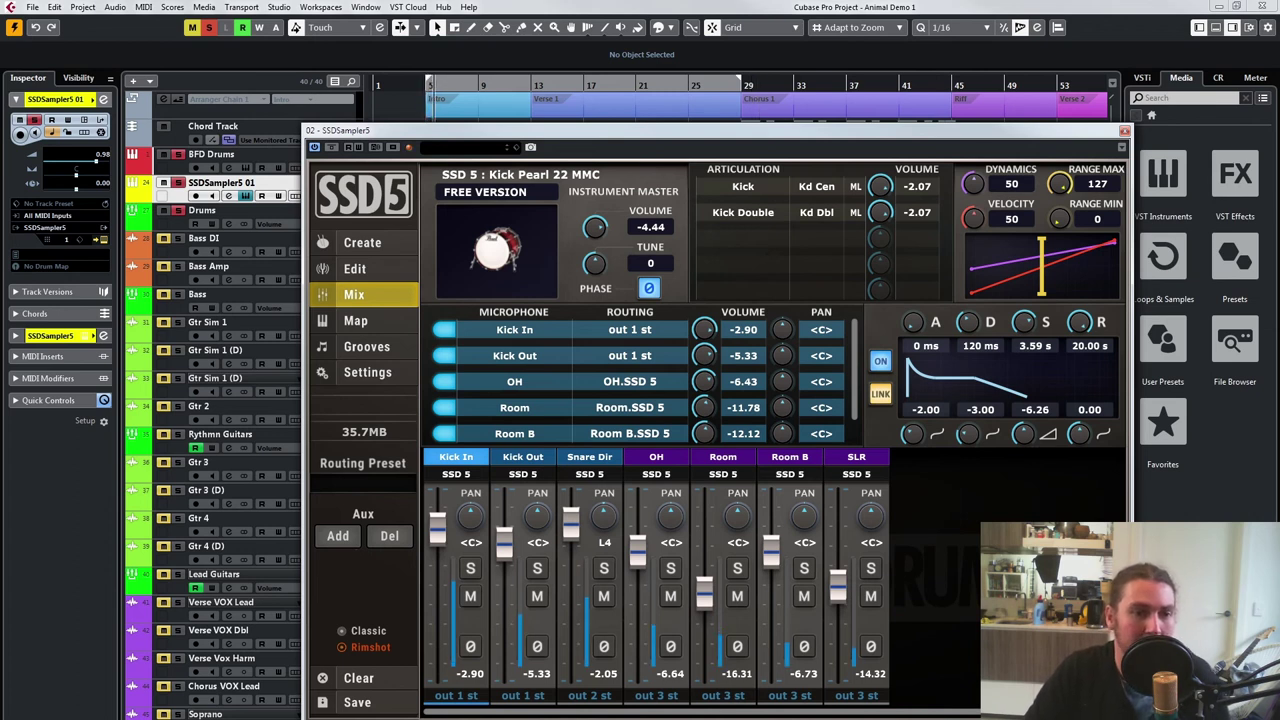
{"action": "left_click", "coordinate": [584, 80]}
{"action": "left_click_drag", "start_coordinate": [913, 322], "coordinate": [968, 328]}
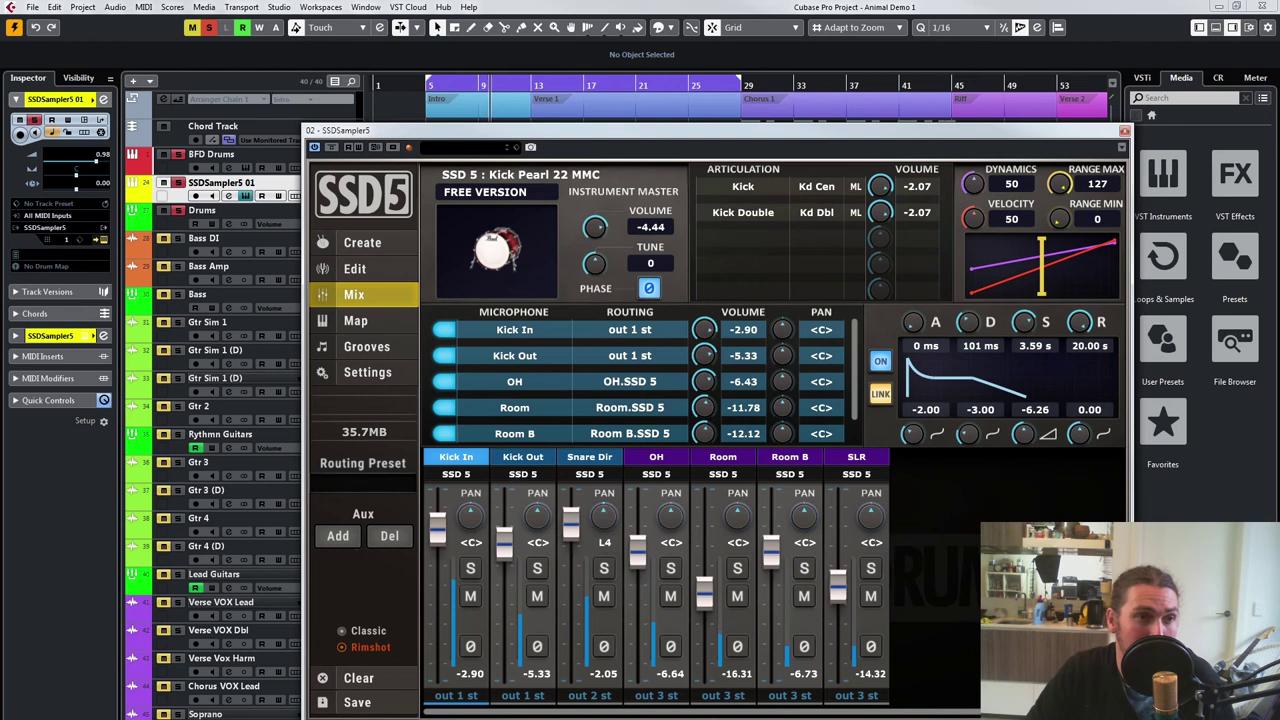
Step: Show the sampler's Edit page and check the MIDI Modifiers of the SSDSampler5 01 track
{"action": "left_click", "coordinate": [355, 269]}
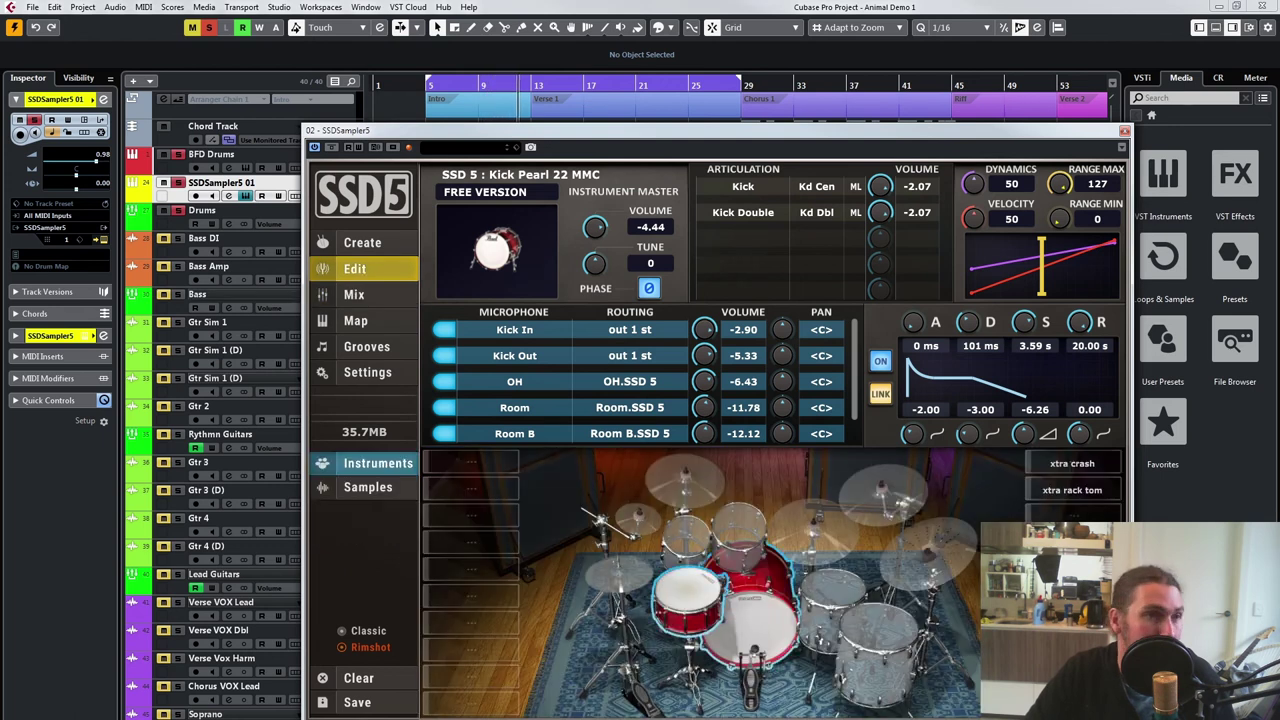
{"action": "left_click", "coordinate": [50, 335]}
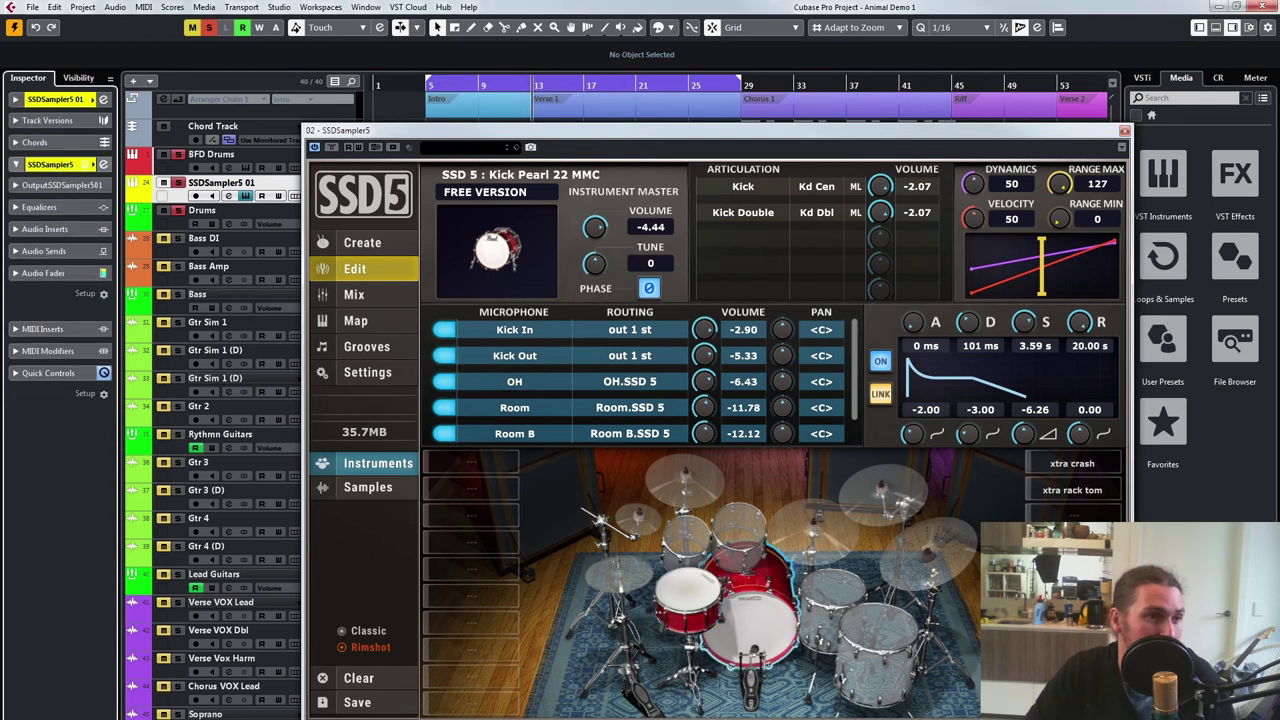
{"action": "left_click", "coordinate": [48, 351]}
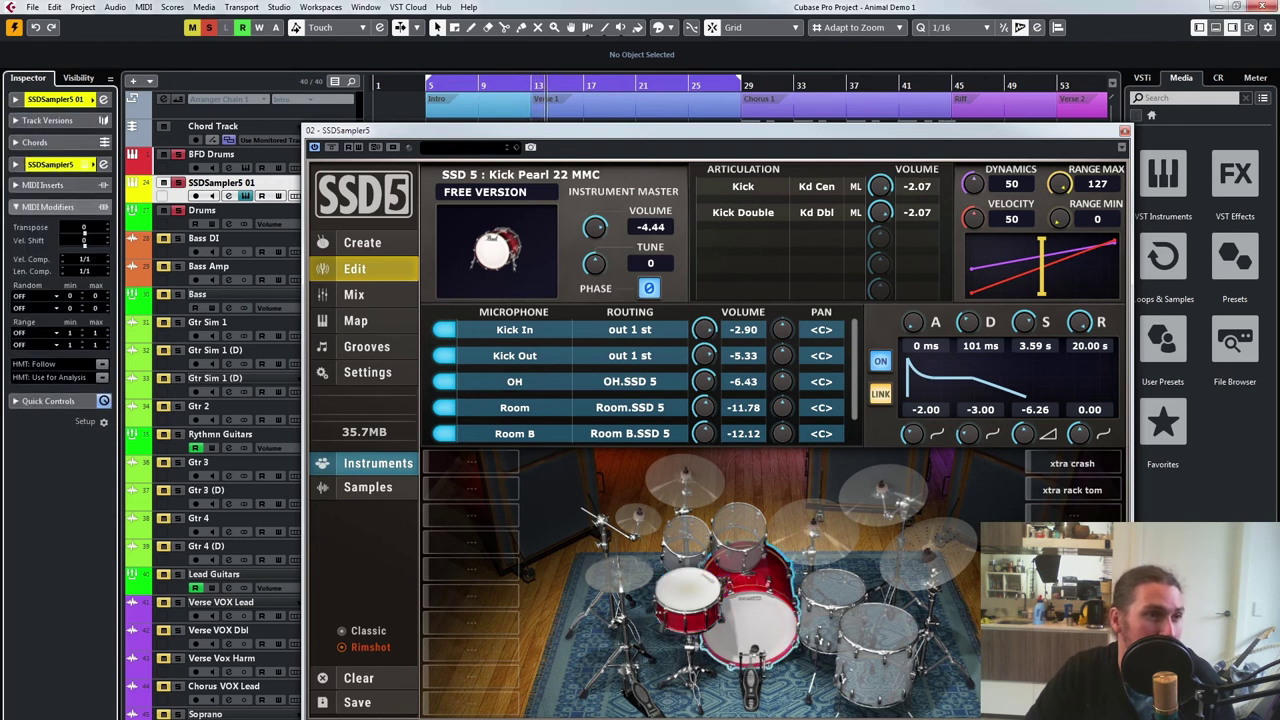
{"action": "left_click", "coordinate": [48, 207]}
Step: Turn off the random Position setting in the MIDI Modifiers insert of the BFD Drums track
{"action": "left_click_drag", "start_coordinate": [500, 131], "coordinate": [1031, 188]}
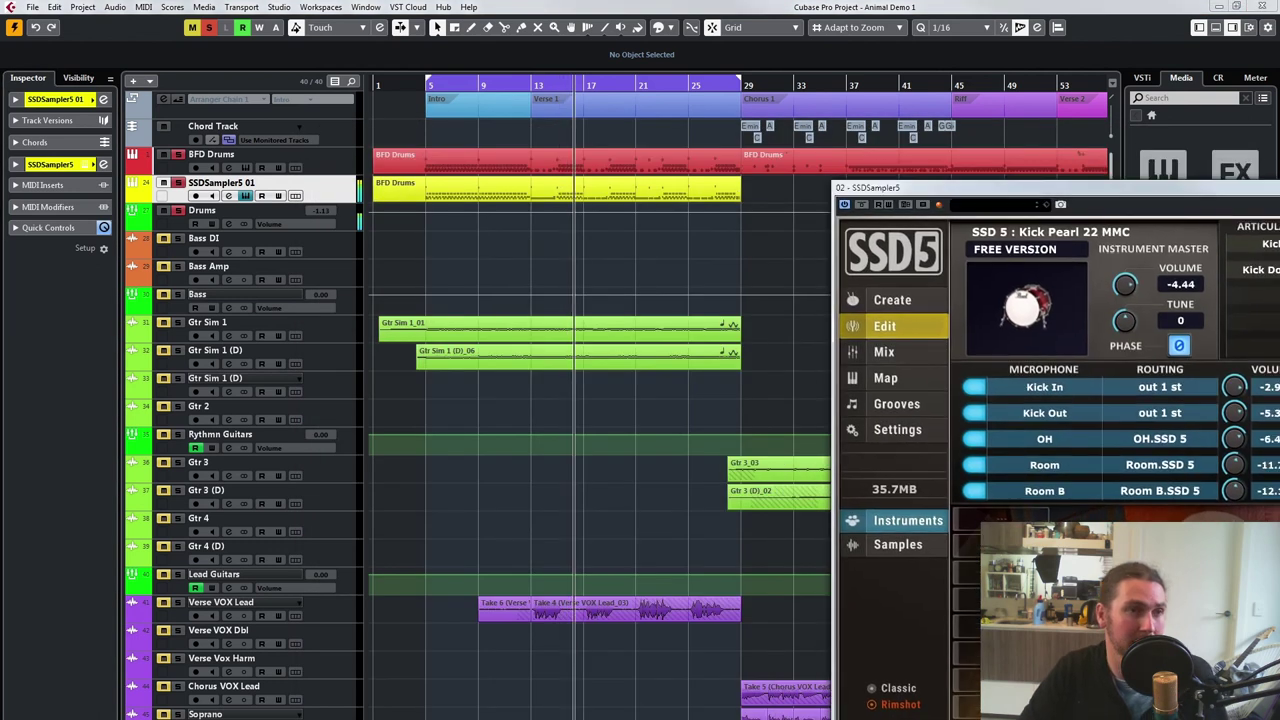
{"action": "left_click", "coordinate": [230, 156]}
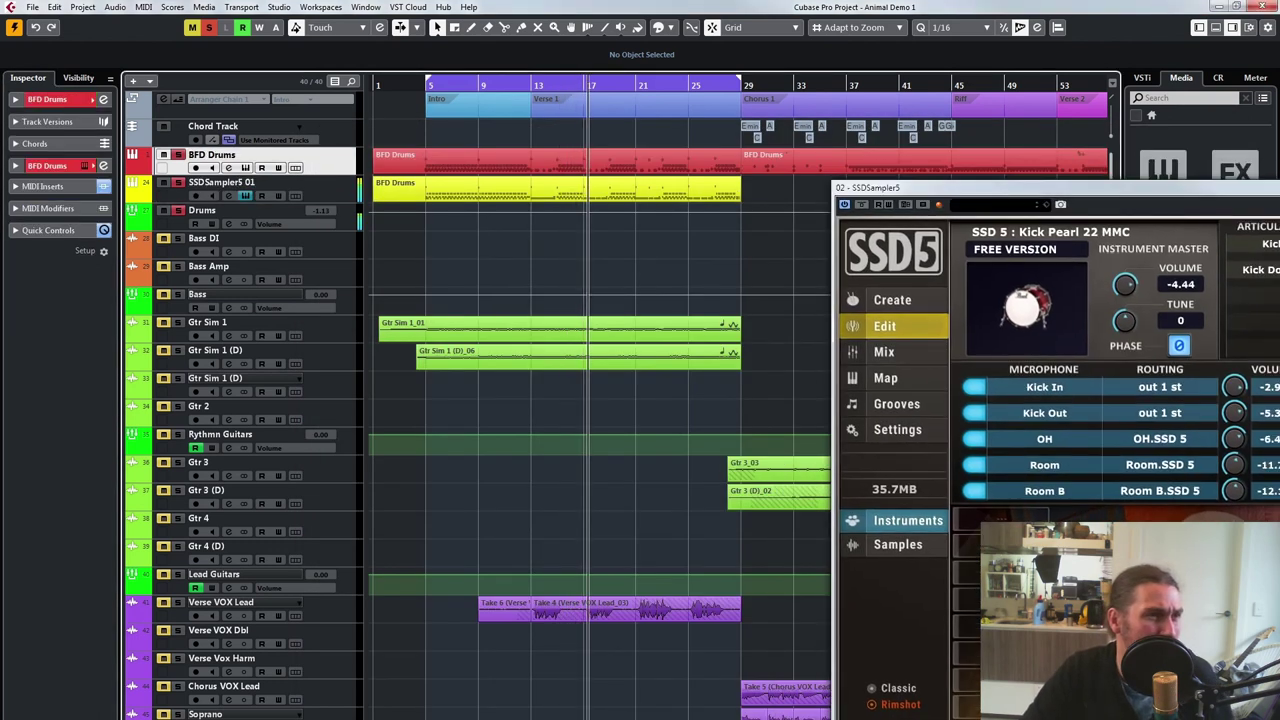
{"action": "left_click", "coordinate": [44, 186]}
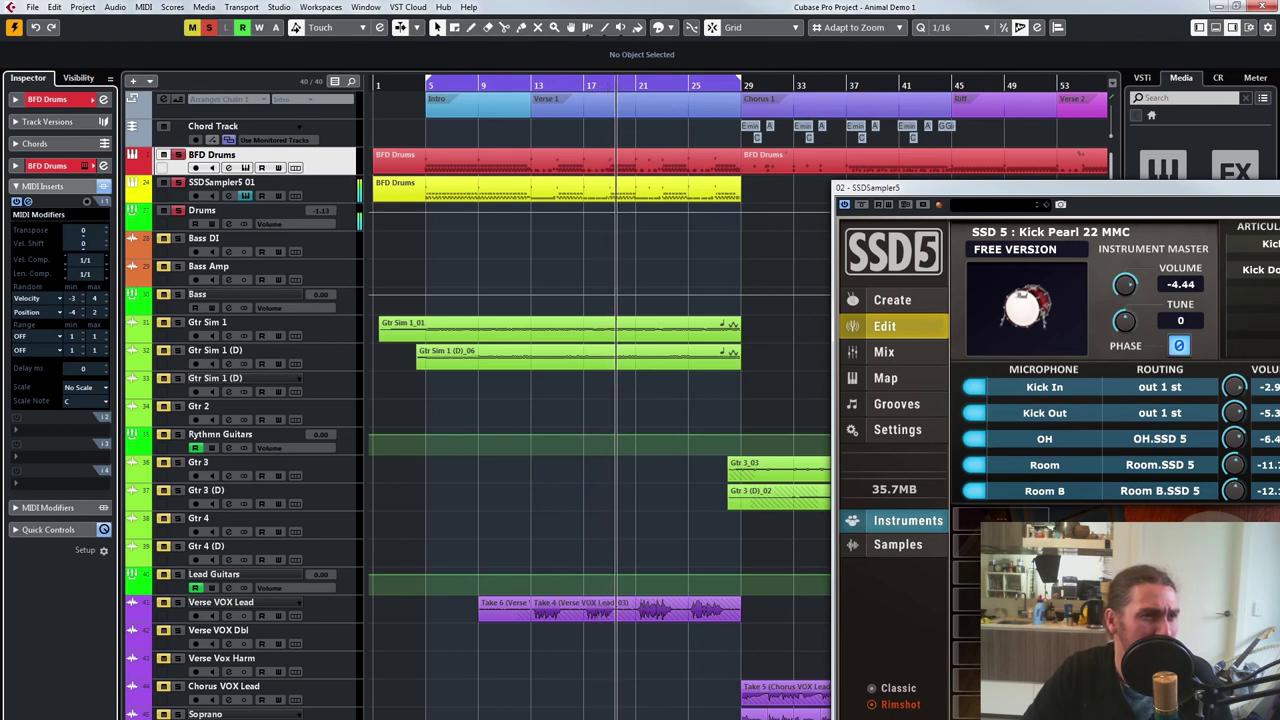
{"action": "left_click", "coordinate": [40, 312]}
{"action": "left_click", "coordinate": [40, 327]}
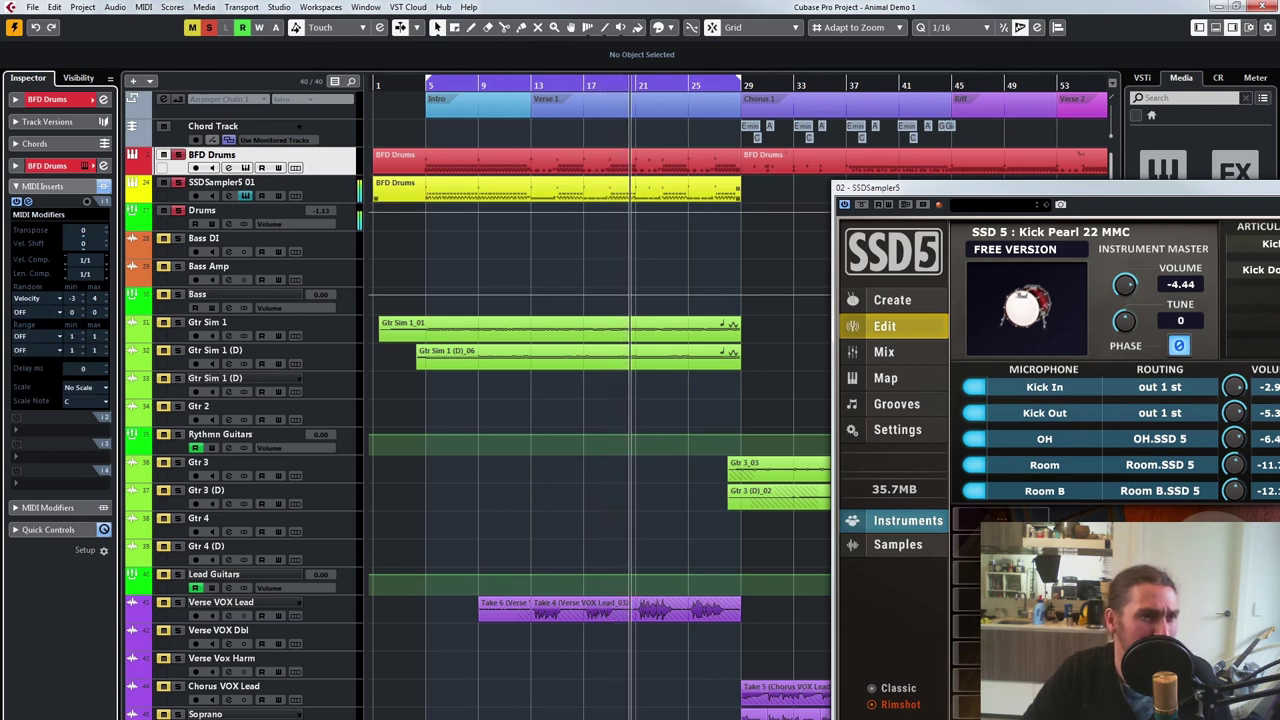
Step: Bring the whole sampler window back into view and toggle the BFD Drums track's solo to compare the drums
{"action": "left_click_drag", "start_coordinate": [900, 187], "coordinate": [312, 196]}
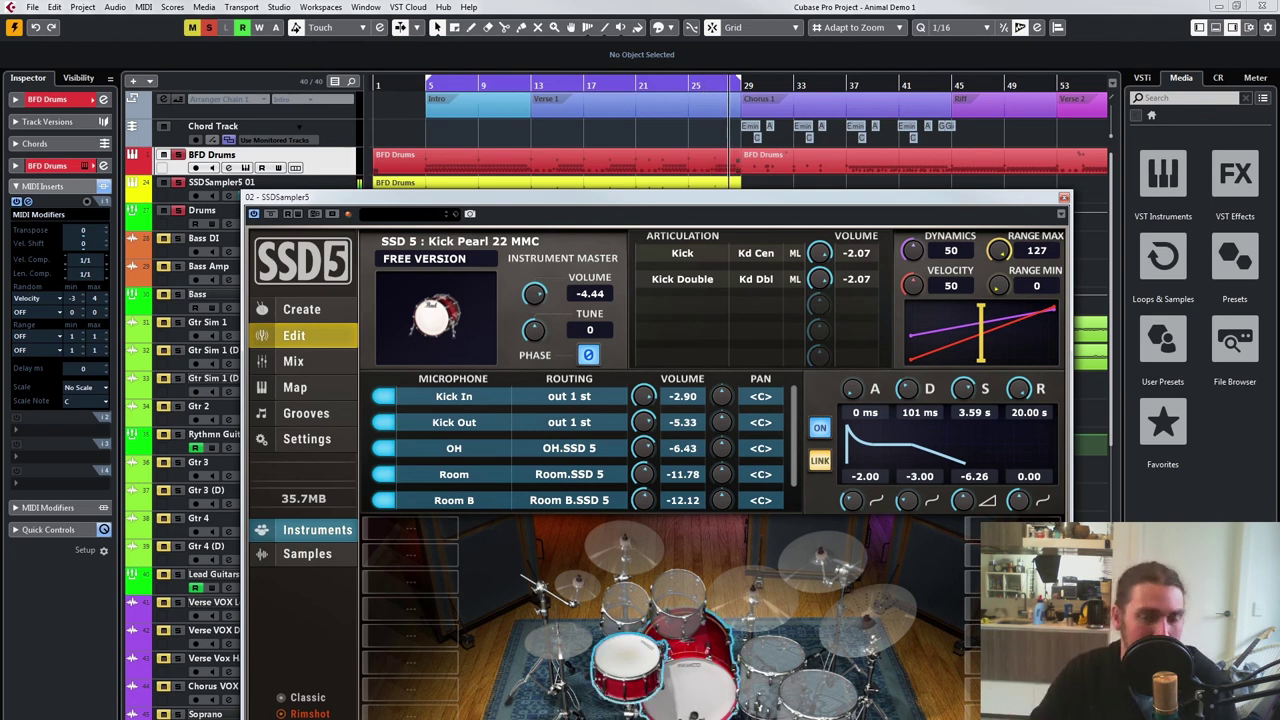
{"action": "left_click_drag", "start_coordinate": [640, 197], "coordinate": [642, 51]}
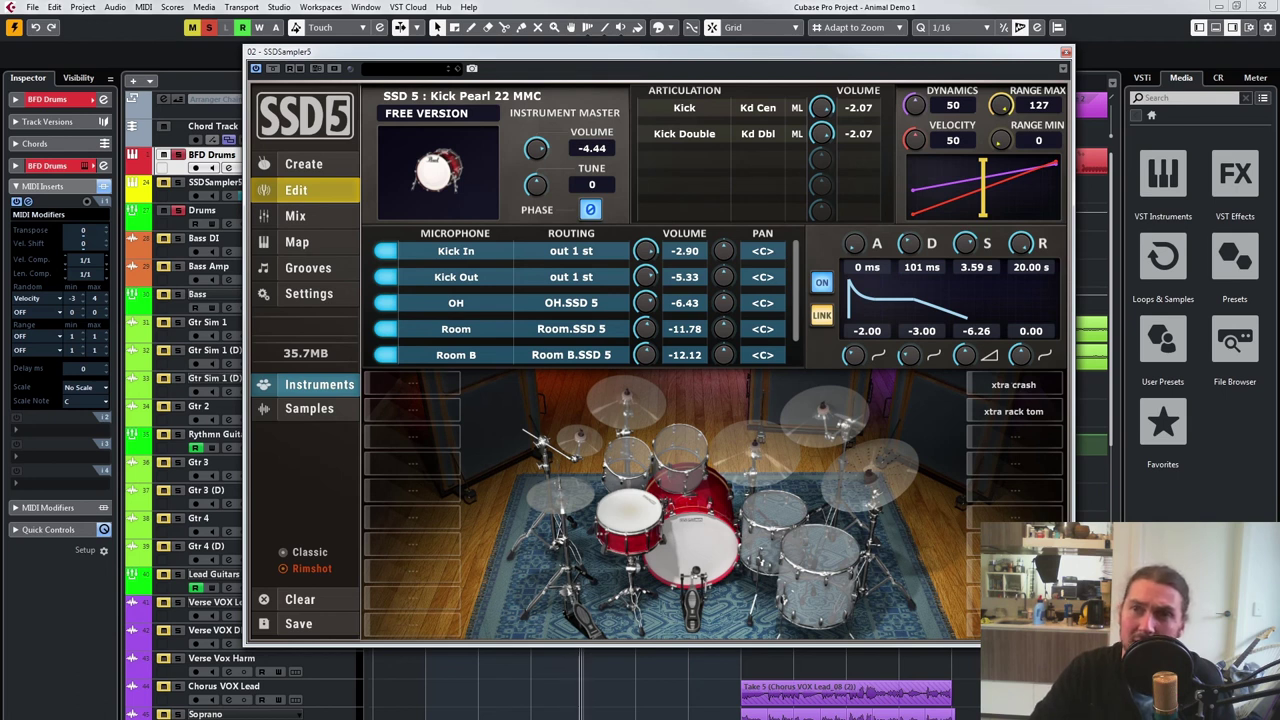
{"action": "key", "text": "s"}
{"action": "key", "text": "s"}
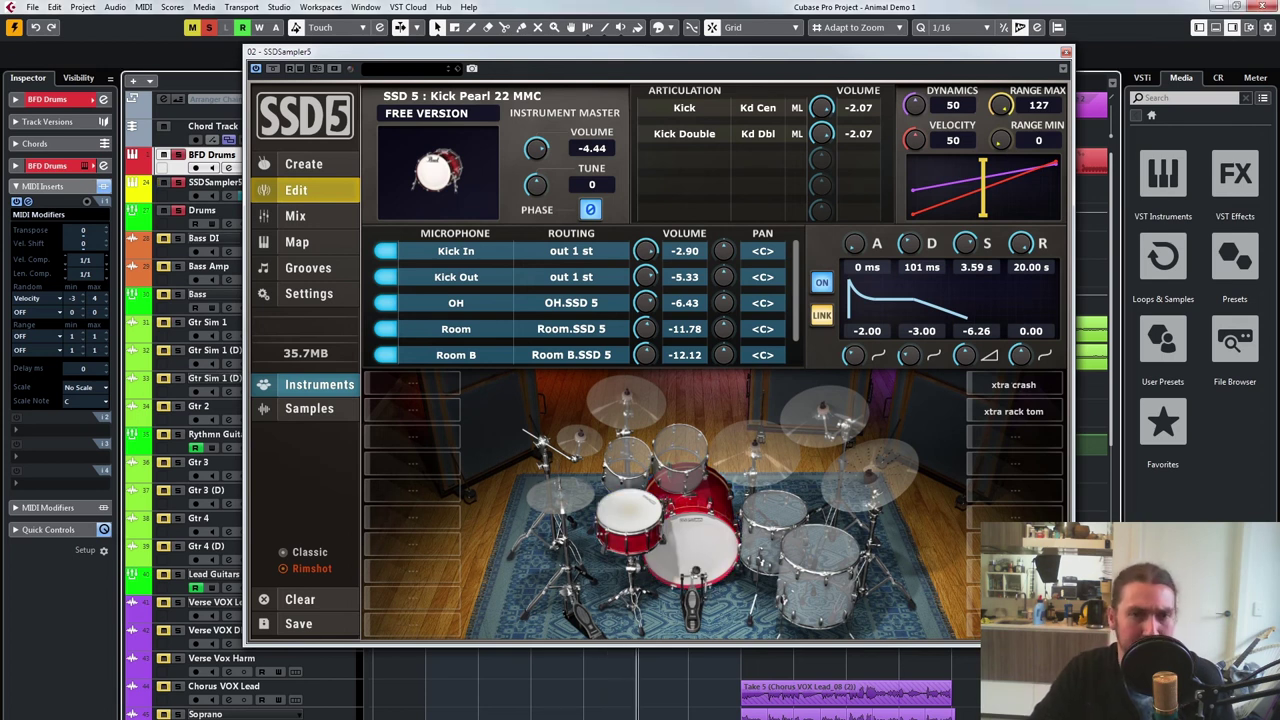
Step: Shape the snare's envelope to 180 ms decay, 1.95 s sustain, 4.87 s release and -5.18 sustain level
{"action": "left_click_drag", "start_coordinate": [640, 51], "coordinate": [650, 103]}
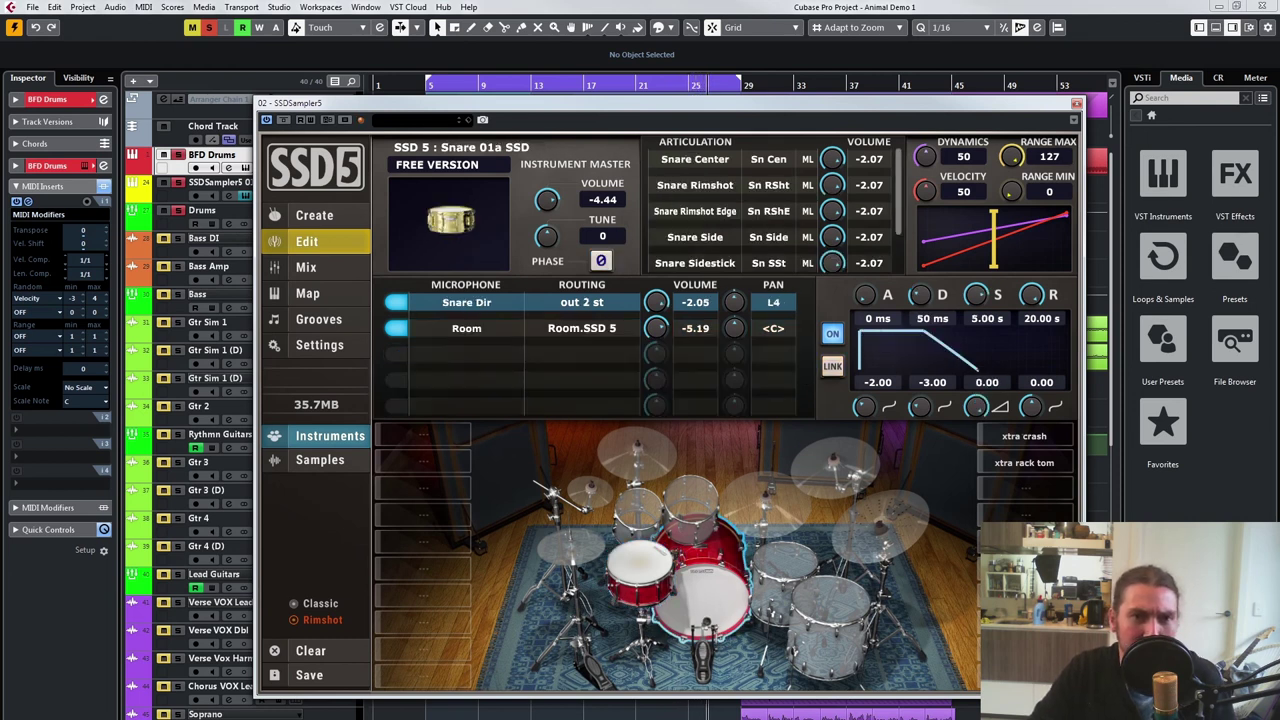
{"action": "left_click_drag", "start_coordinate": [976, 406], "coordinate": [976, 438]}
{"action": "left_click_drag", "start_coordinate": [919, 406], "coordinate": [919, 398]}
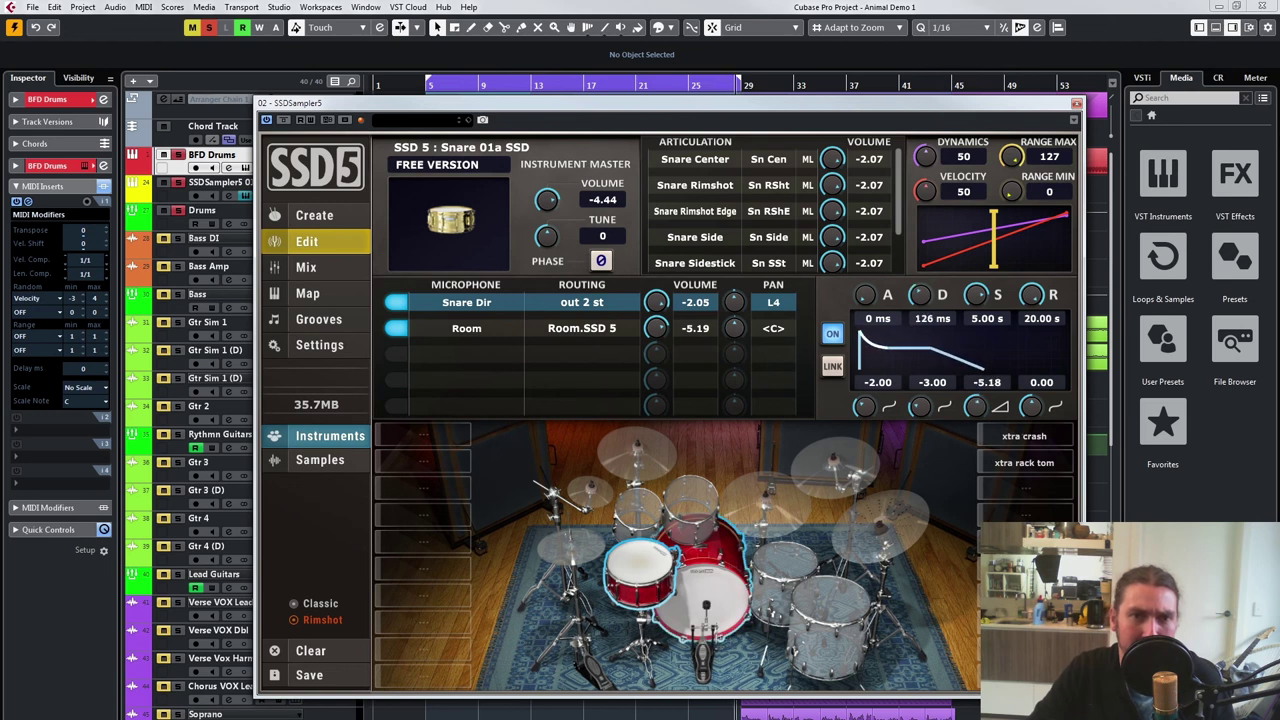
{"action": "left_click_drag", "start_coordinate": [976, 295], "coordinate": [1030, 308]}
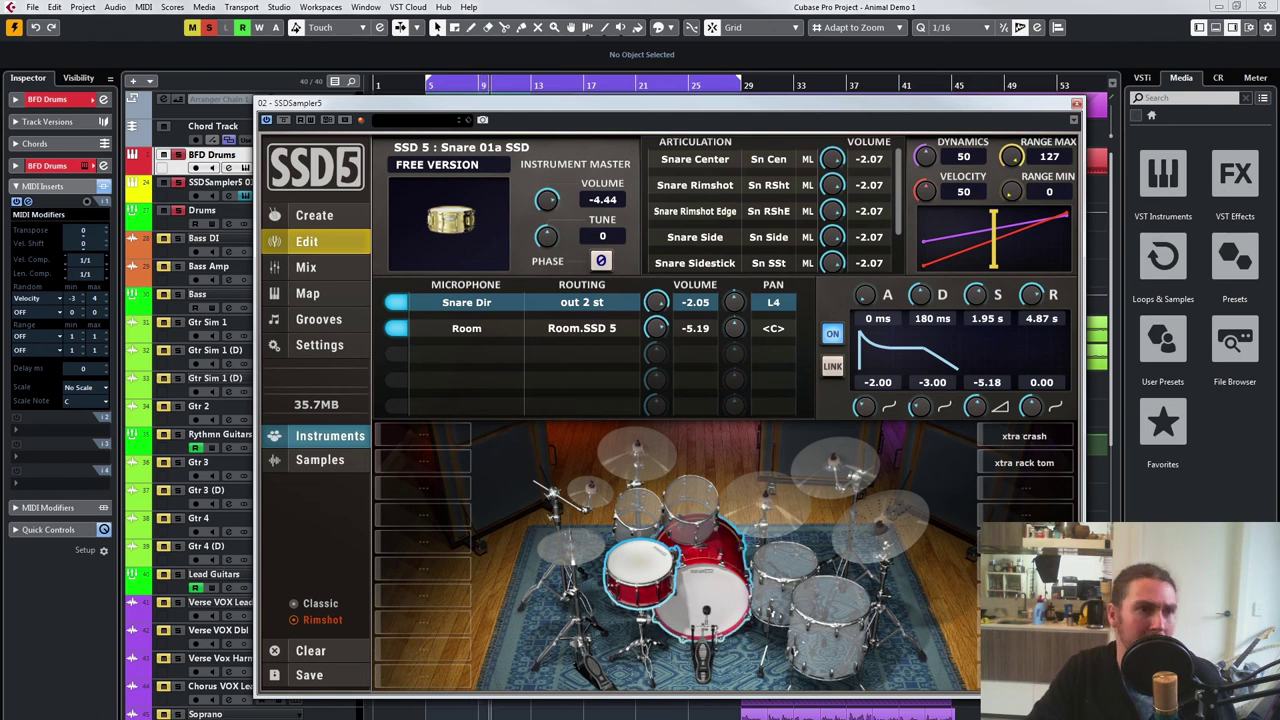
Step: Select only the SSDSampler5 01 track and toggle its solo during playback, leaving the solo cleared
{"action": "key", "text": "ctrl+shift+a"}
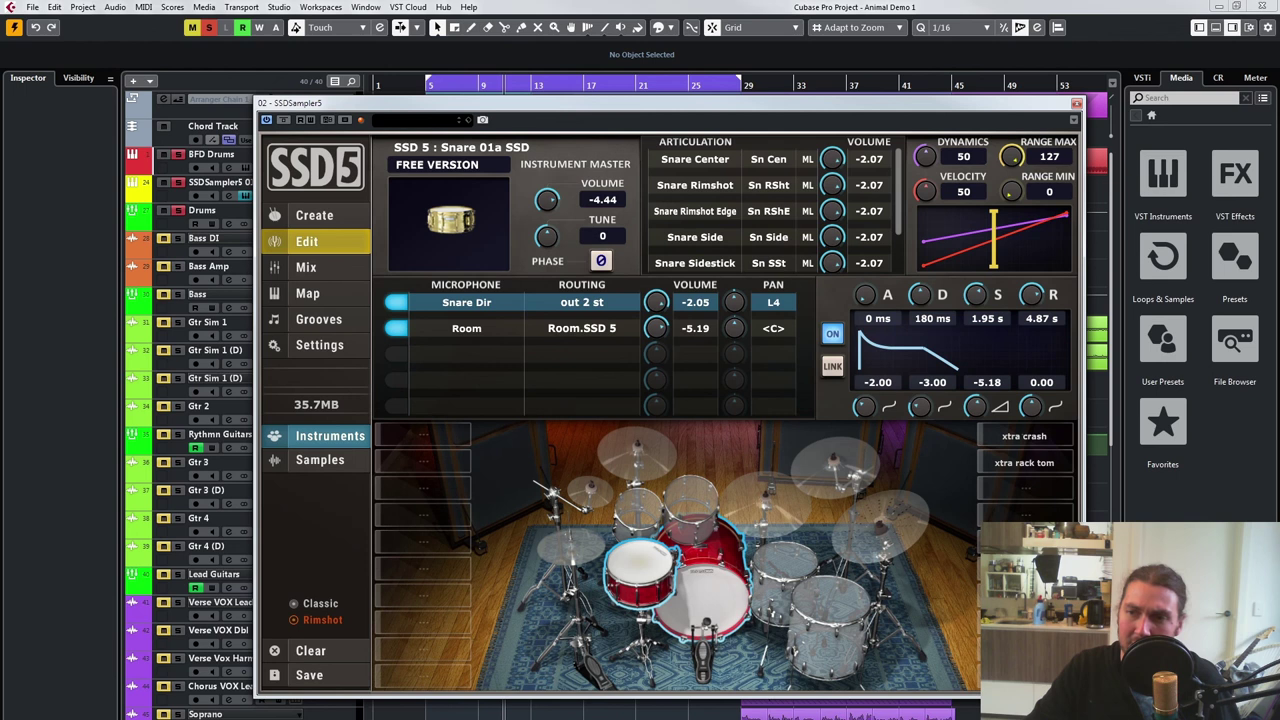
{"action": "left_click", "coordinate": [218, 183]}
{"action": "key", "text": "s"}
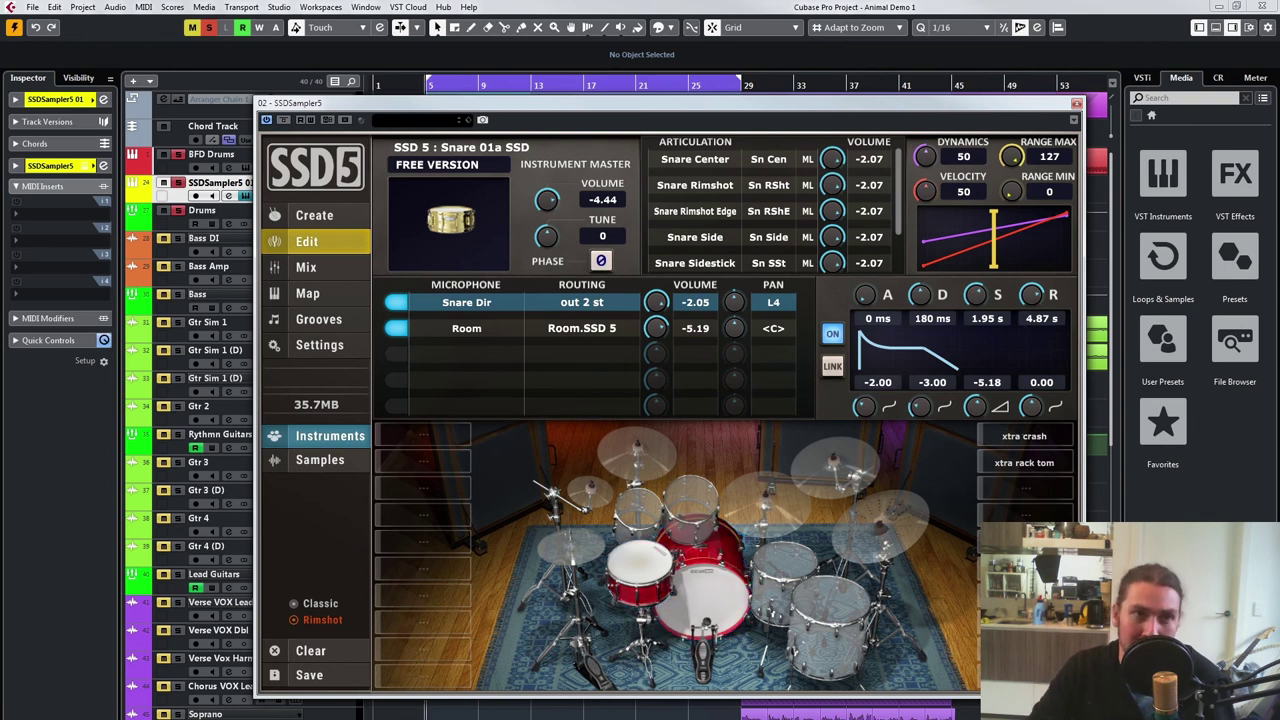
{"action": "key", "text": "s"}
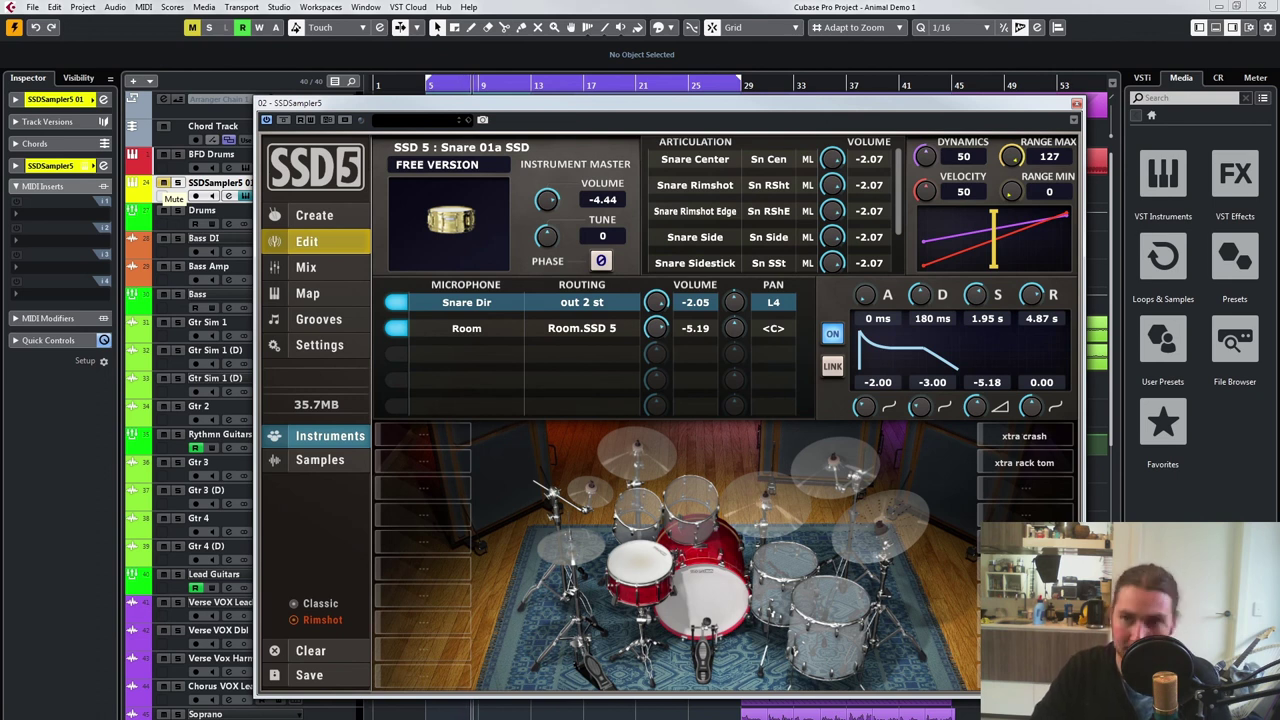
Step: Unmute the SSDSampler5 01 track to audition it in the full mix, and bring the whole sampler window into view
{"action": "left_click", "coordinate": [163, 182]}
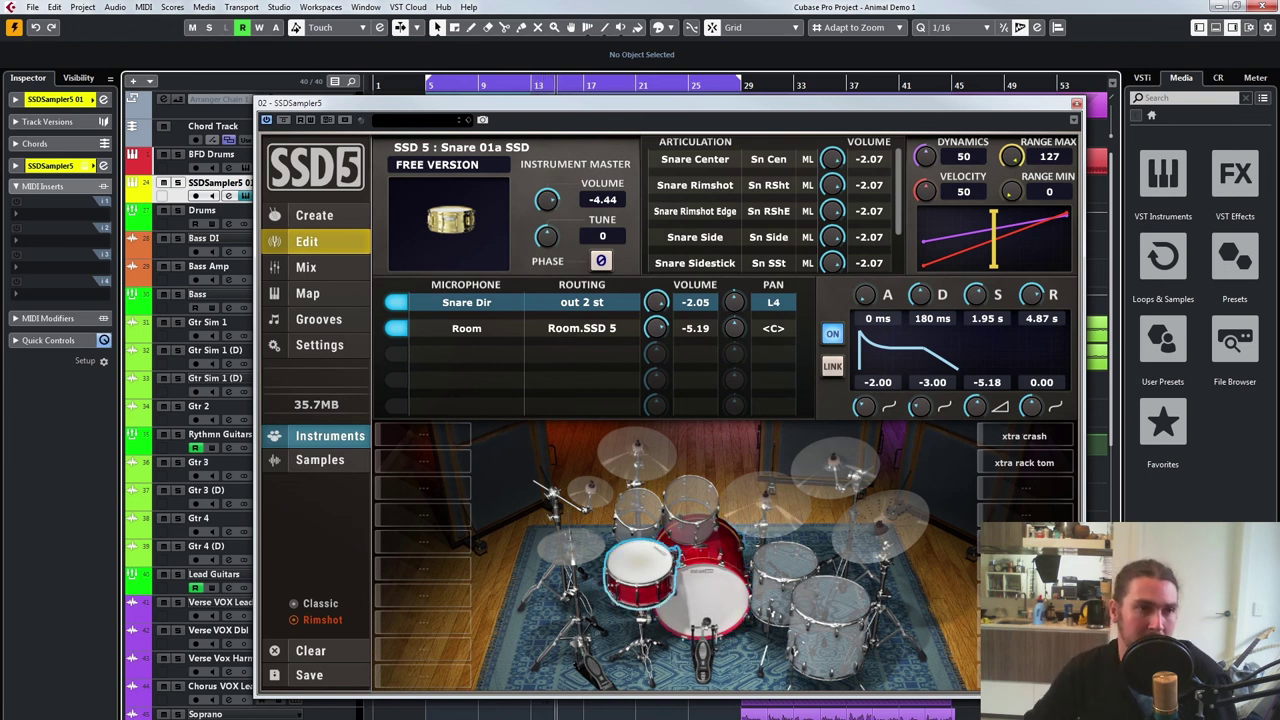
{"action": "key", "text": "m"}
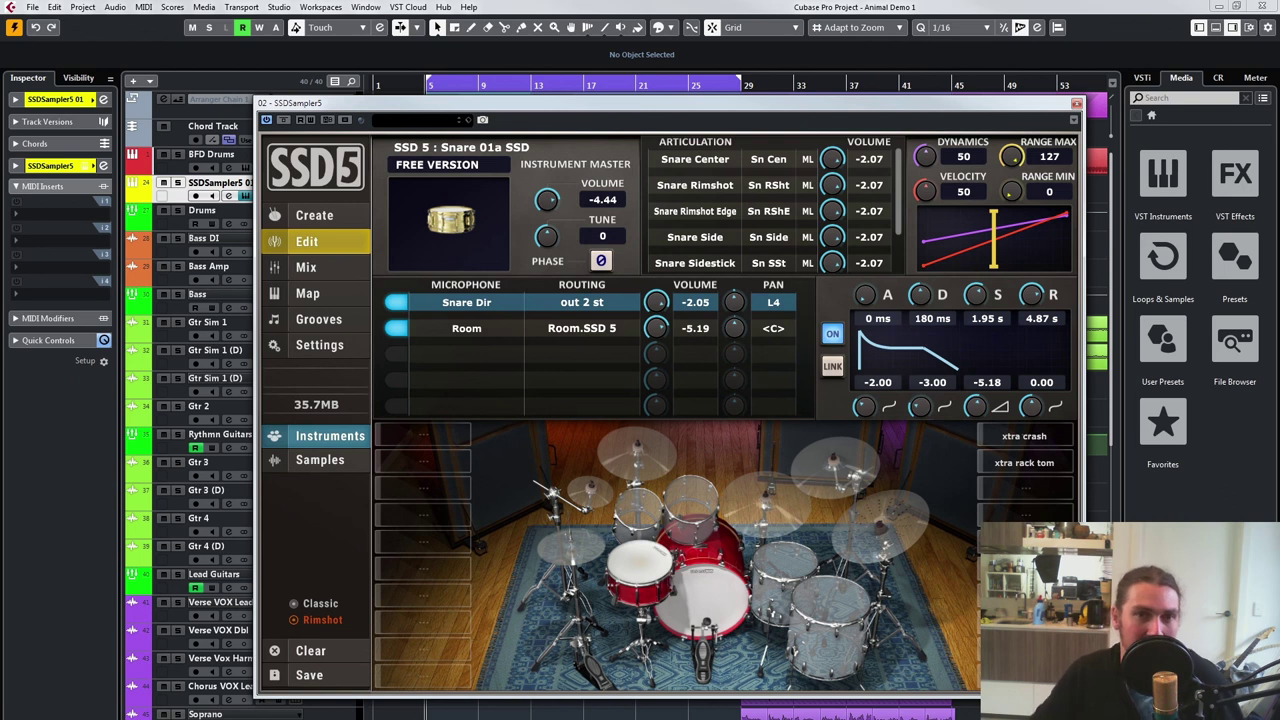
{"action": "left_click_drag", "start_coordinate": [600, 103], "coordinate": [567, 22]}
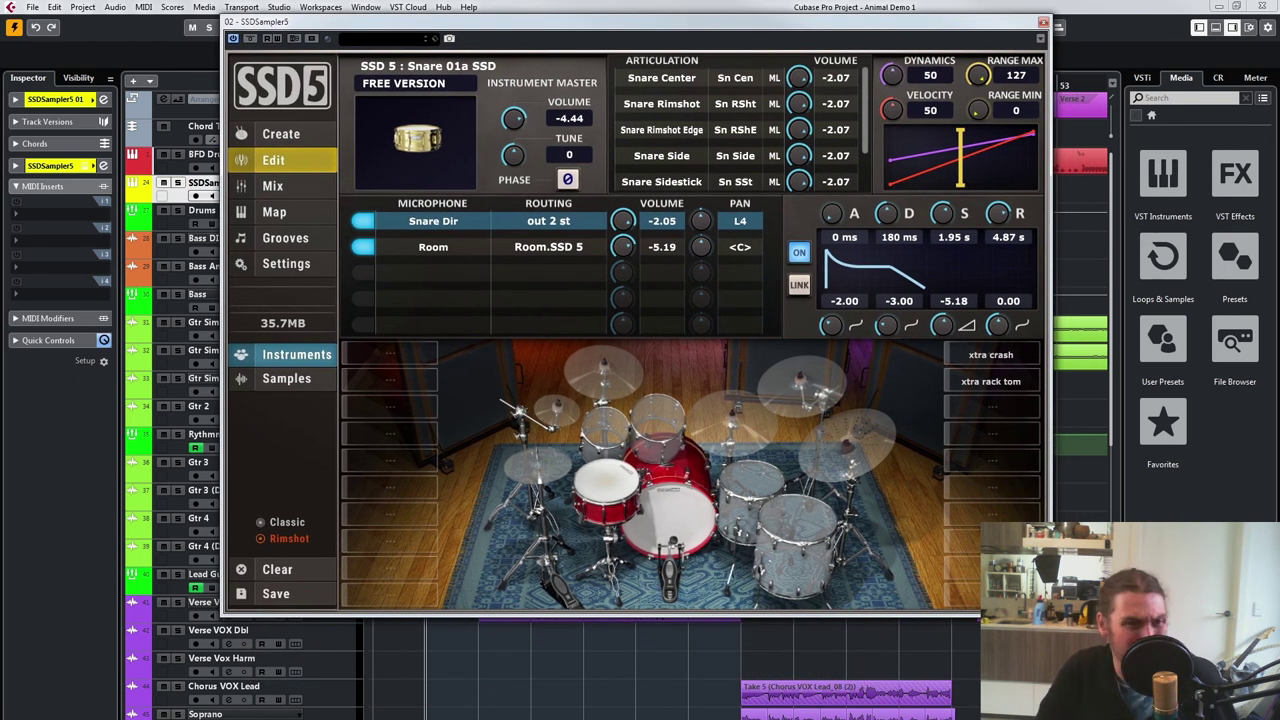